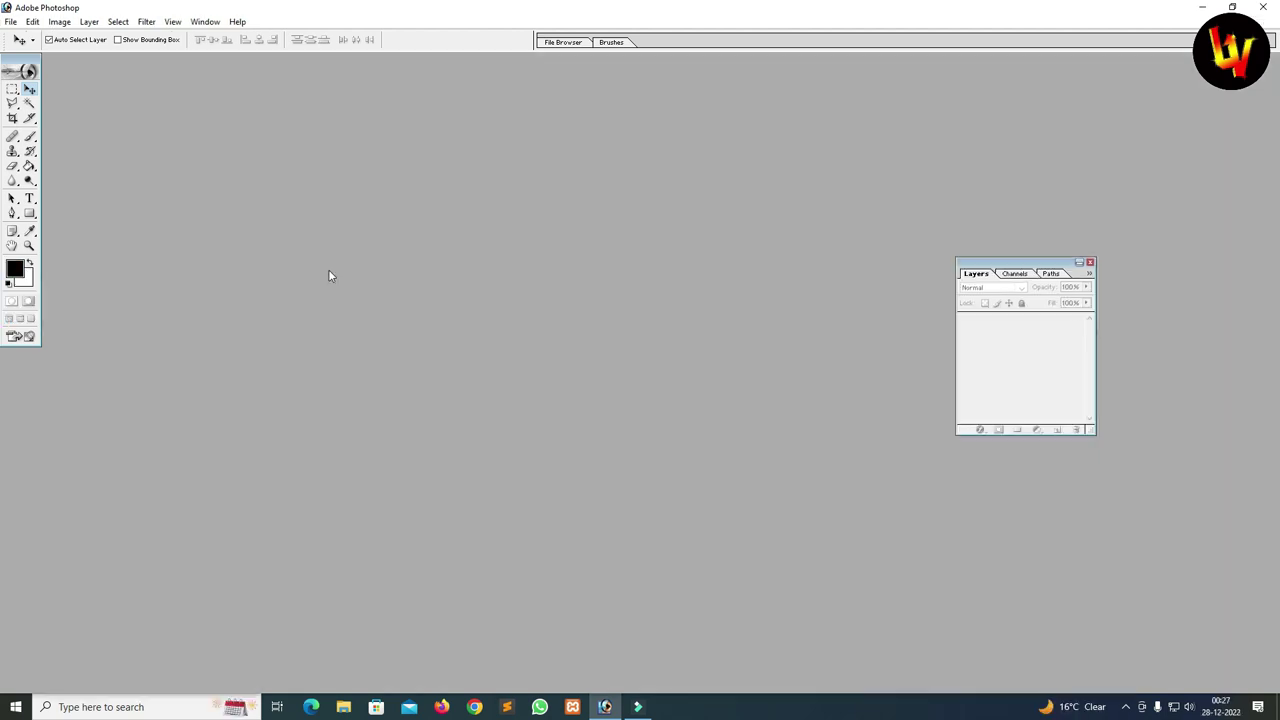
- Create a new white CMYK document, 36 × 24 inches at 72 pixels/inch
{"action": "key", "text": "ctrl+n"}
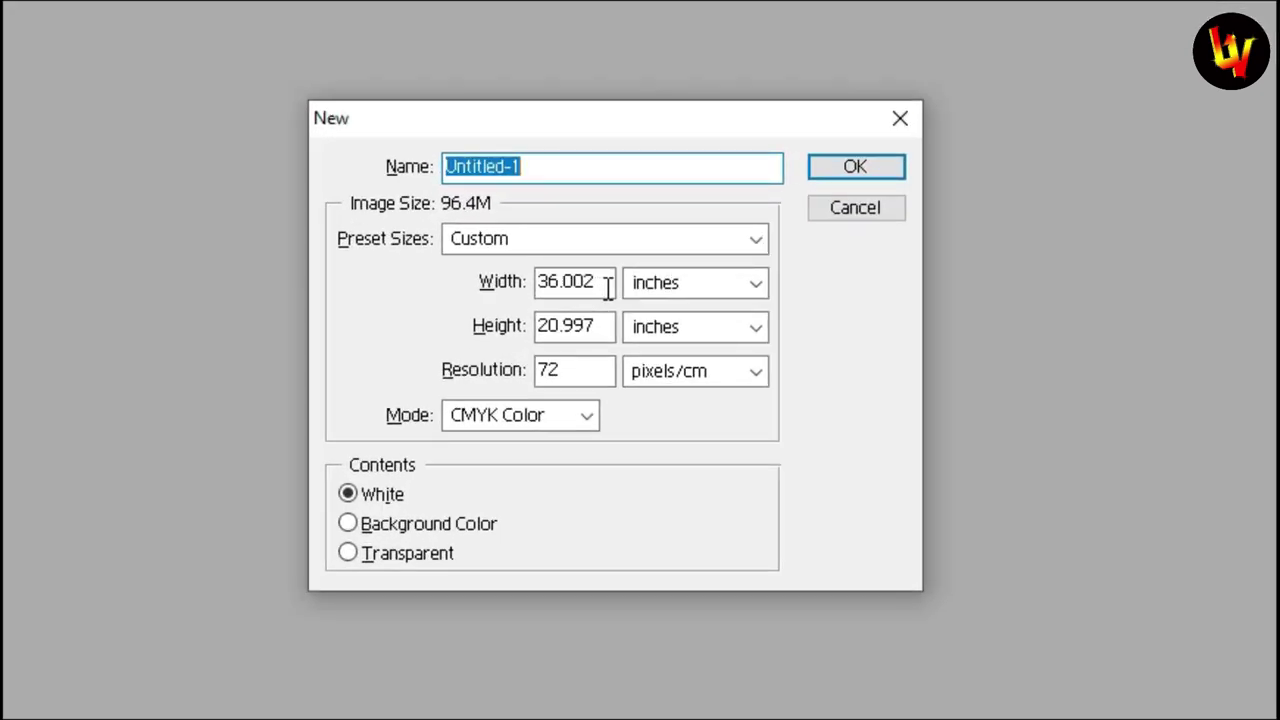
{"action": "double_click", "coordinate": [607, 283]}
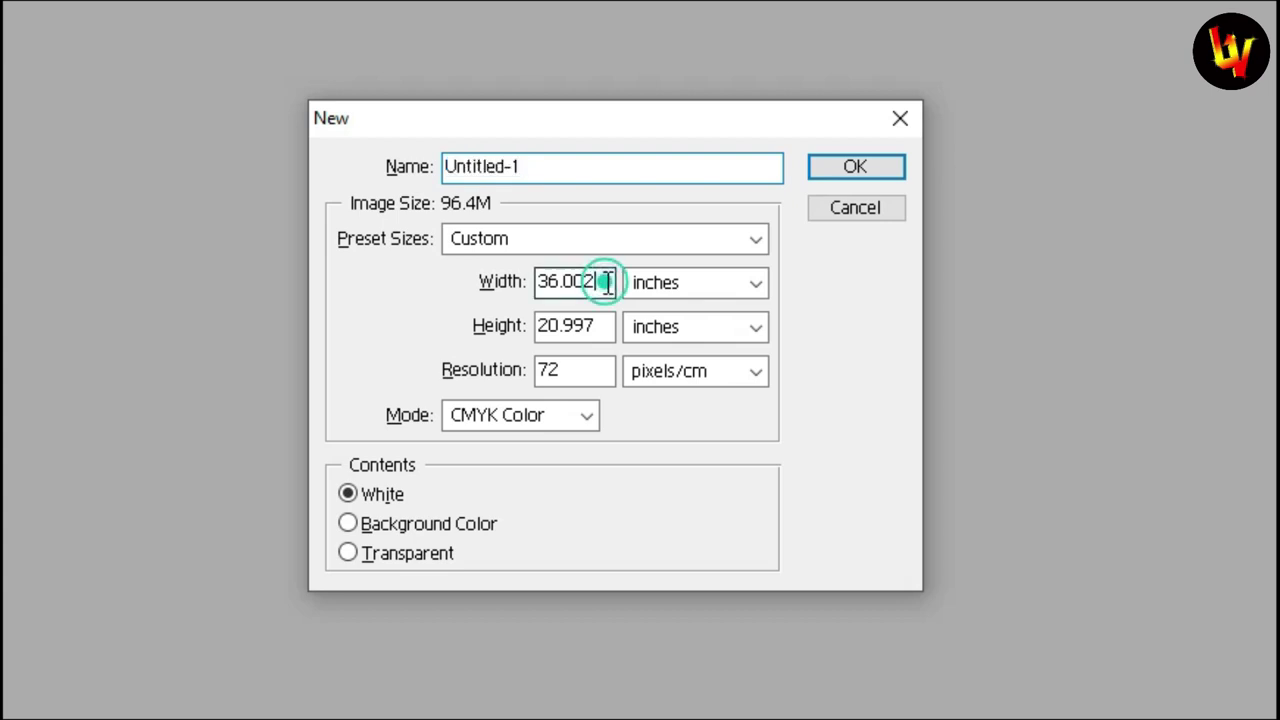
{"action": "type", "text": "36"}
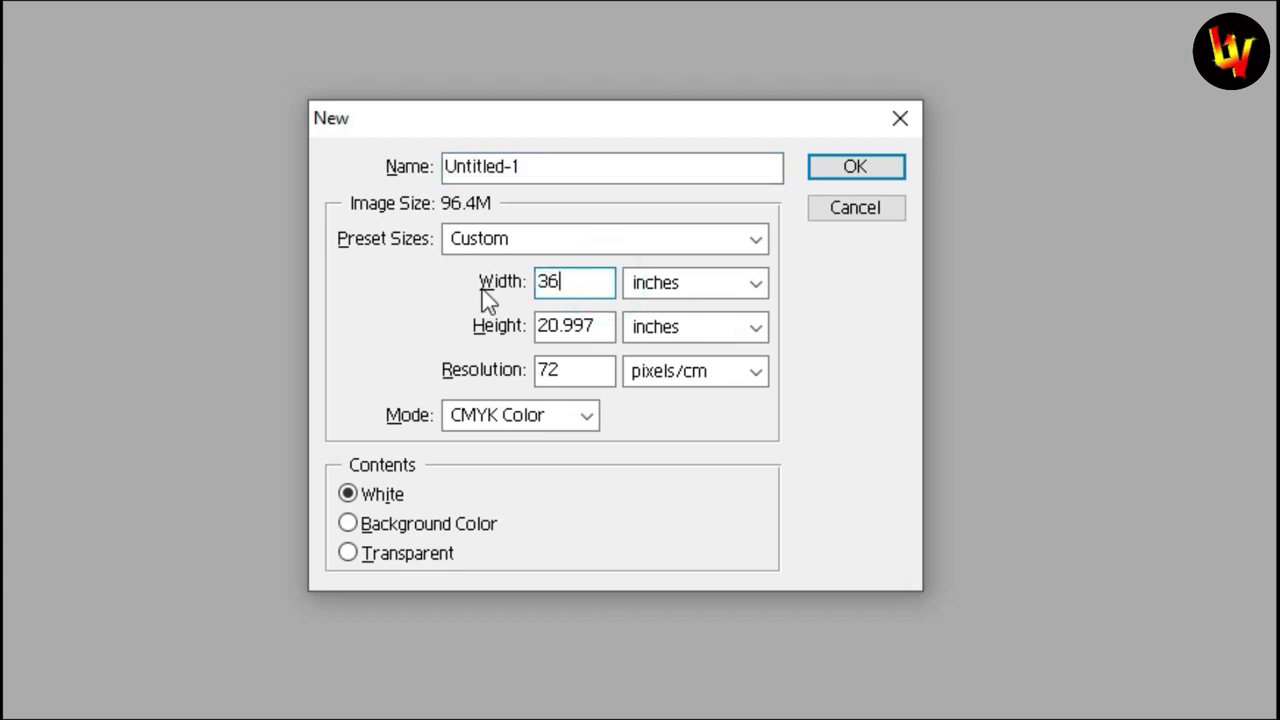
{"action": "key", "text": "Tab"}
{"action": "type", "text": "24"}
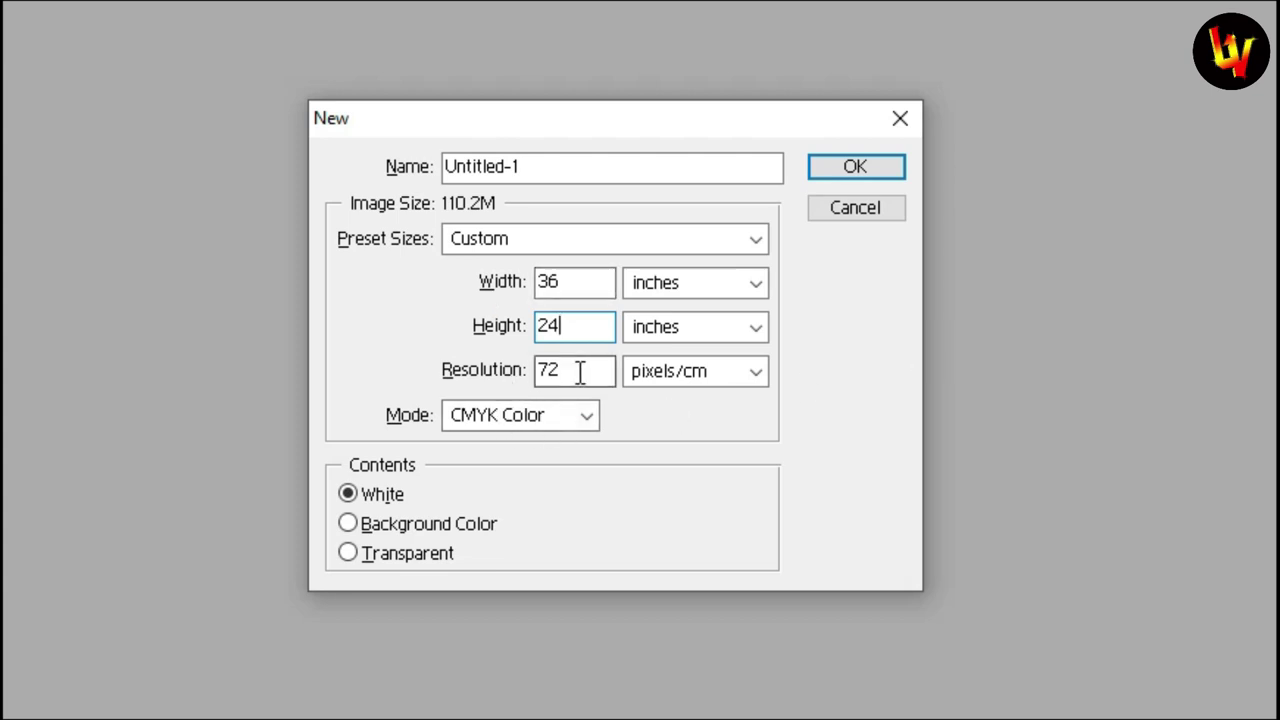
{"action": "left_click", "coordinate": [712, 375]}
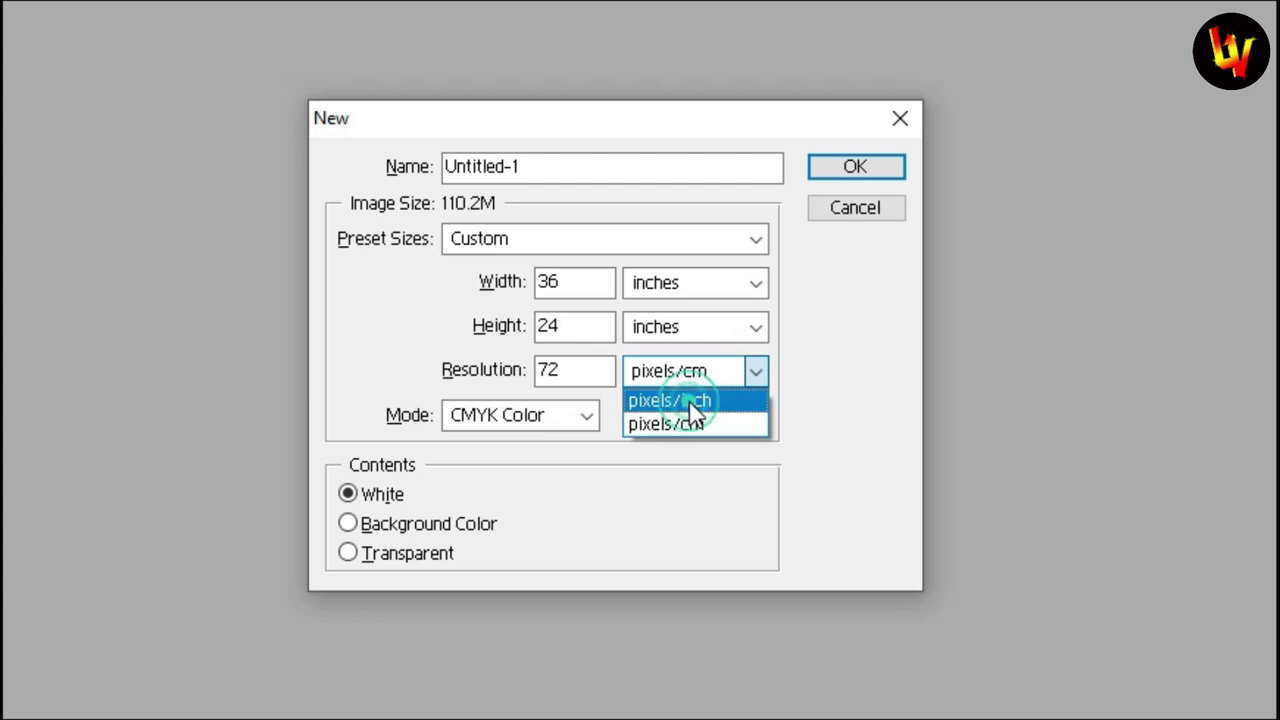
{"action": "left_click", "coordinate": [688, 401]}
{"action": "double_click", "coordinate": [592, 371]}
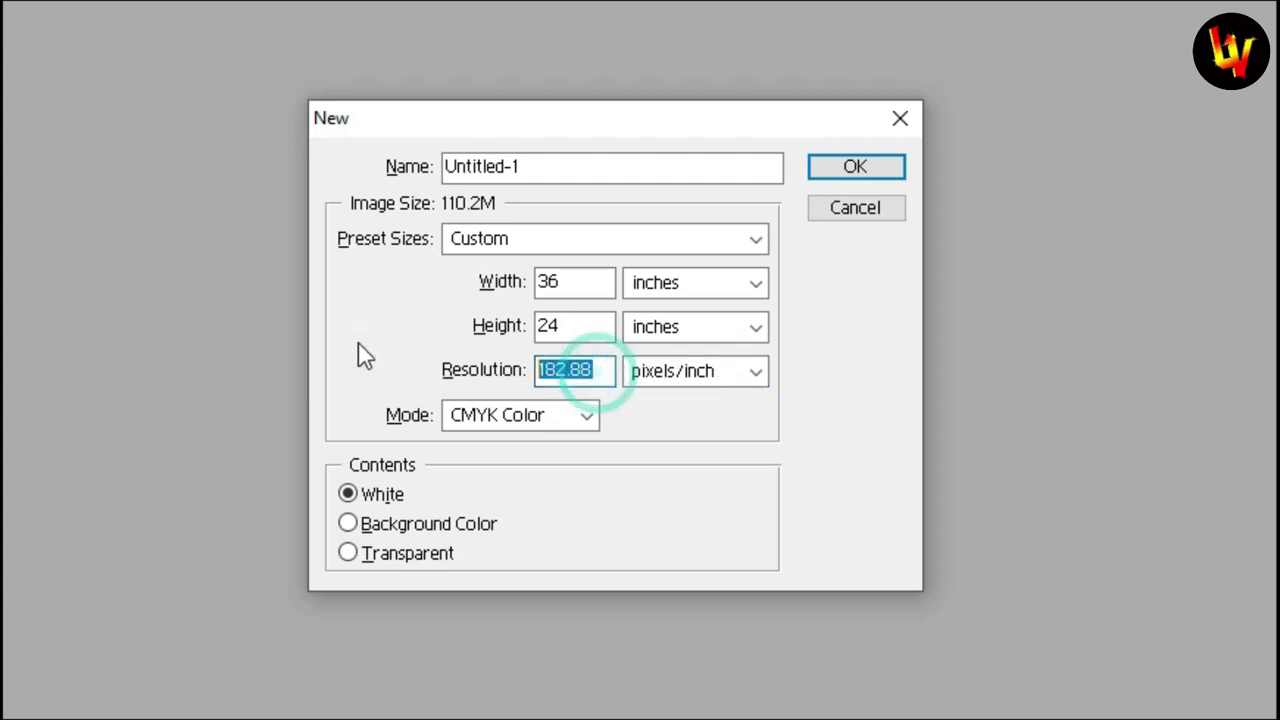
{"action": "type", "text": "72"}
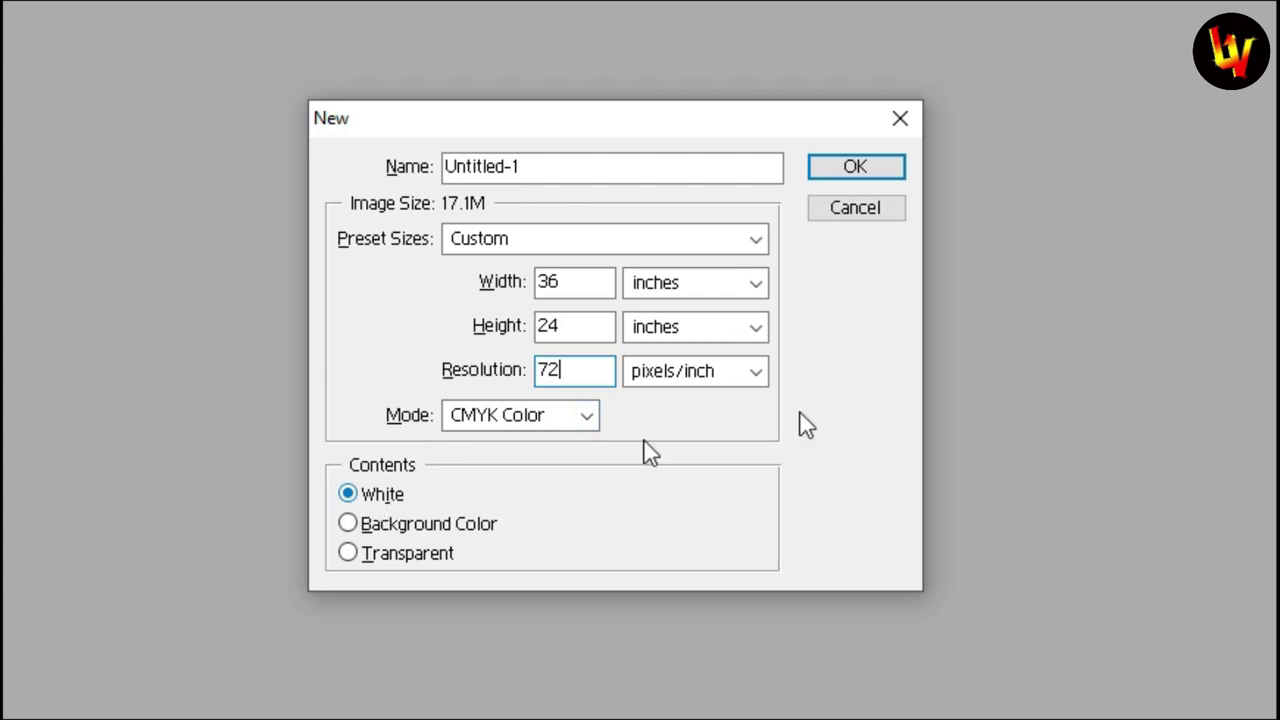
{"action": "left_click", "coordinate": [853, 178]}
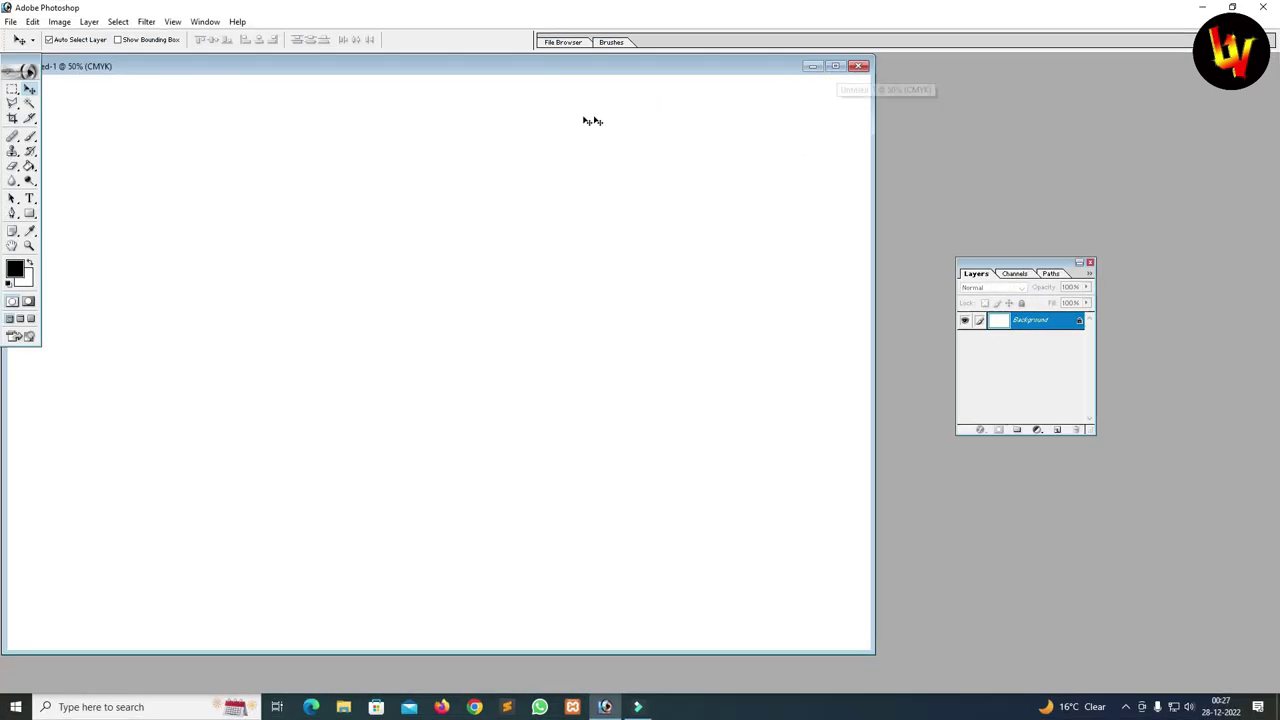
- Maximize the Untitled-1 window and select the History Brush Tool
{"action": "left_click", "coordinate": [836, 67]}
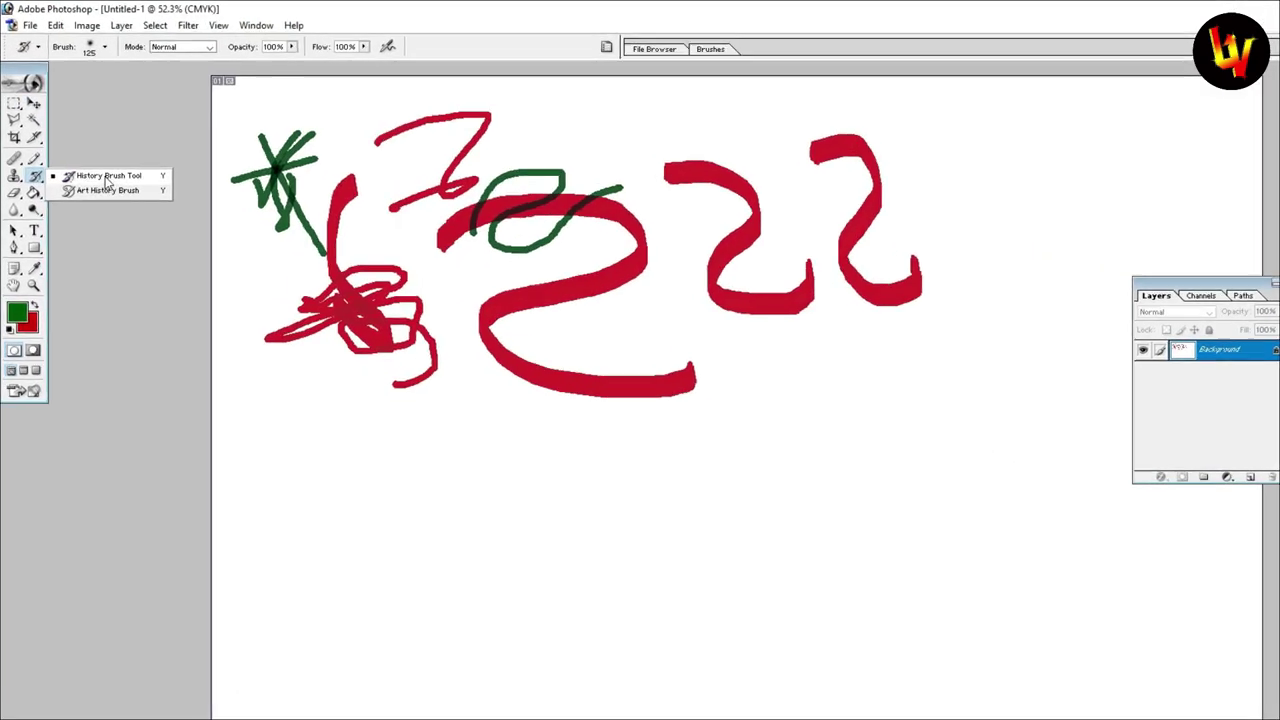
{"action": "left_click", "coordinate": [107, 178]}
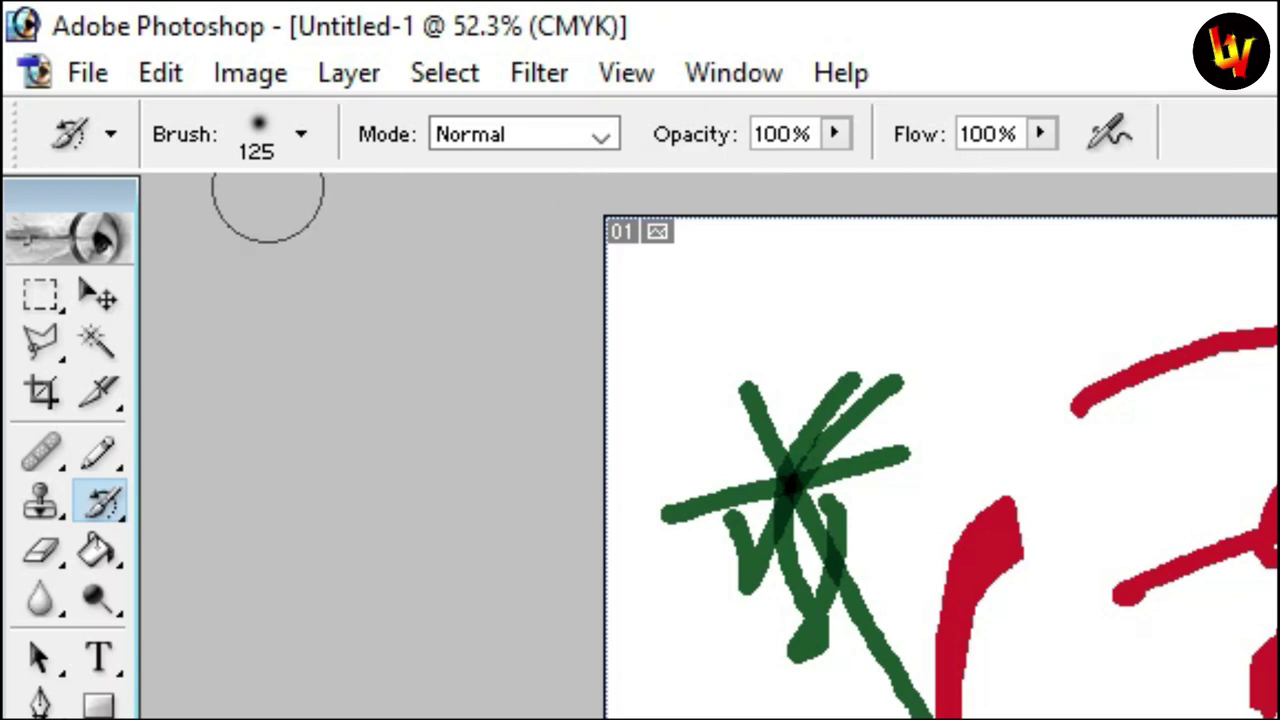
{"action": "right_click", "coordinate": [113, 530]}
{"action": "left_click", "coordinate": [214, 514]}
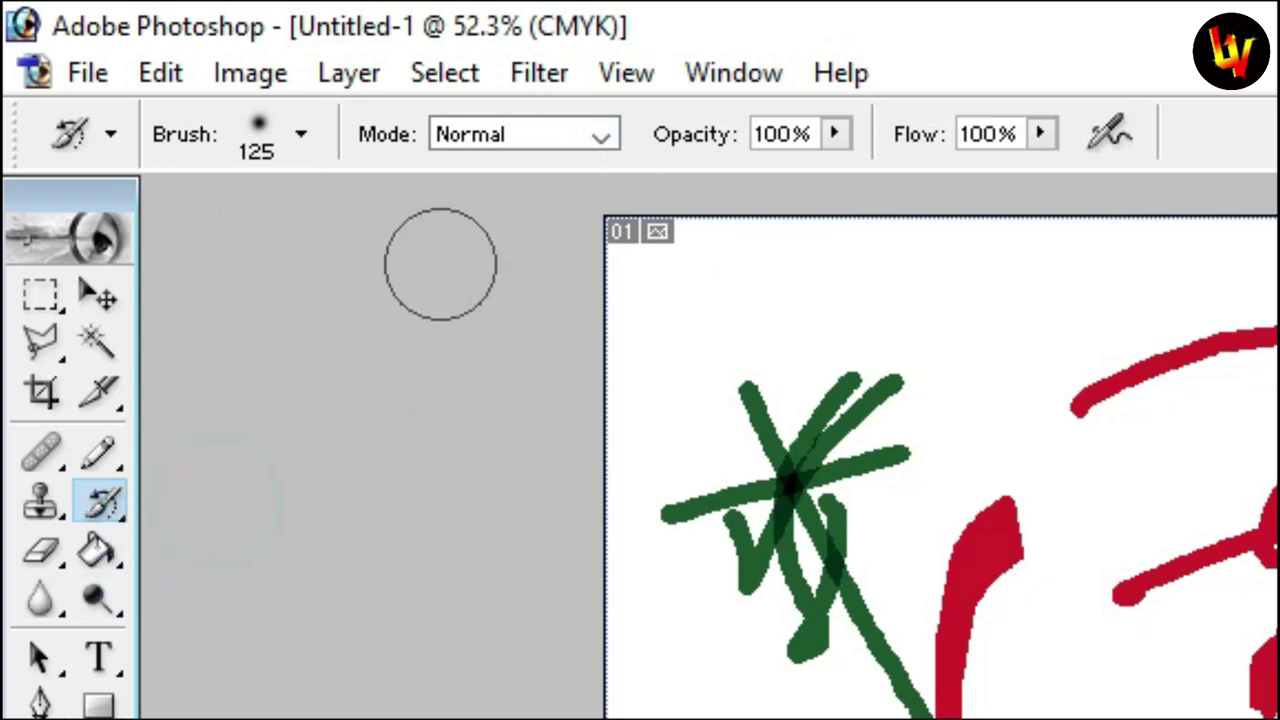
- Show the History panel apart from Tool Presets and lengthen it to list more states
{"action": "left_click", "coordinate": [720, 70]}
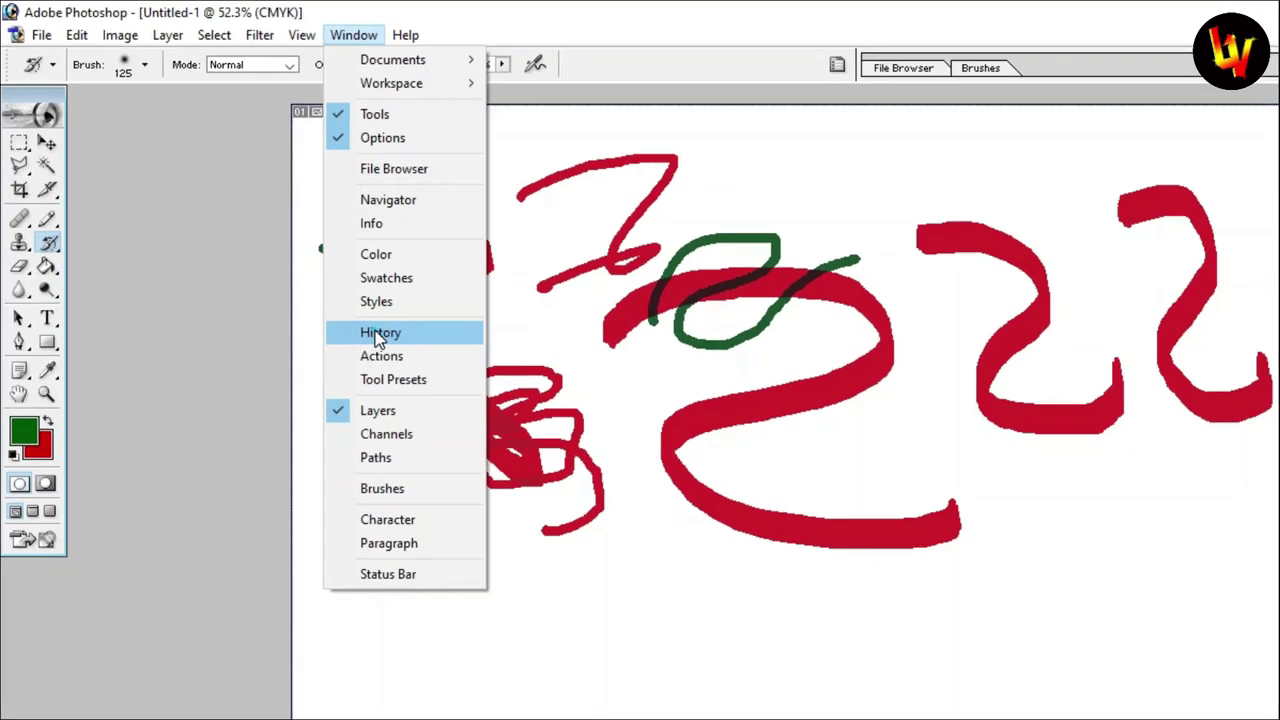
{"action": "left_click", "coordinate": [630, 556]}
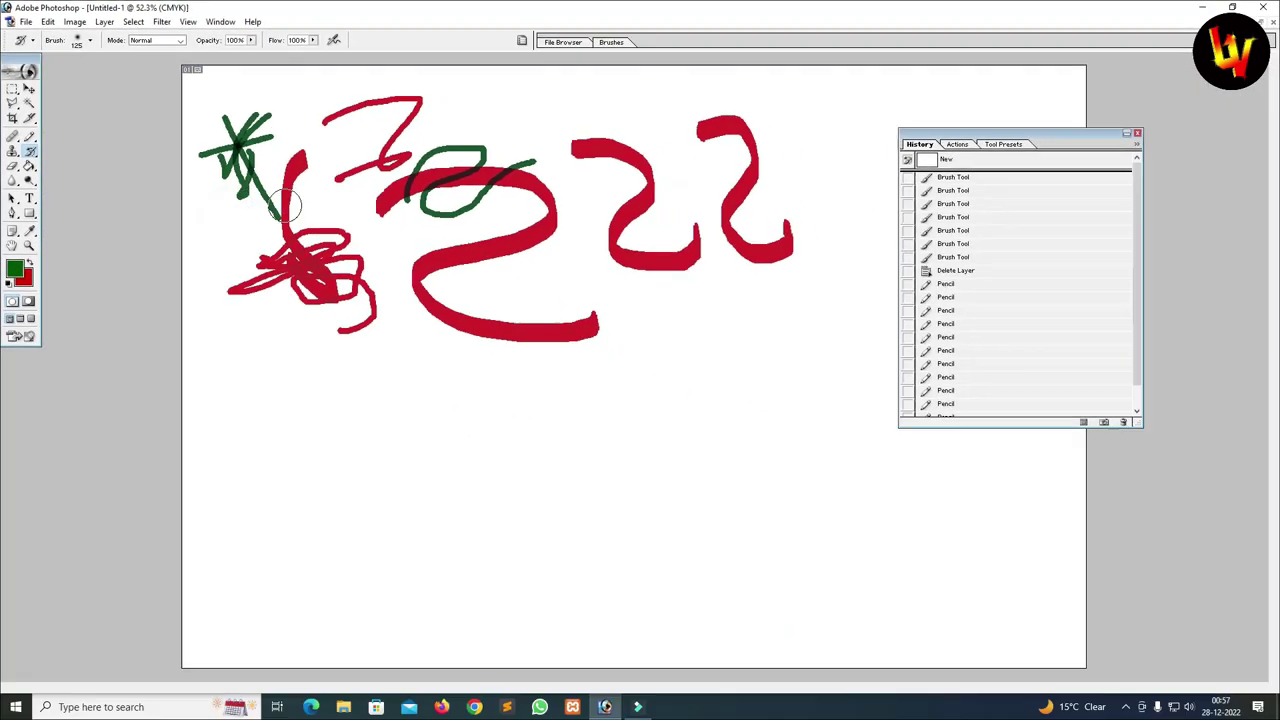
{"action": "left_click_drag", "start_coordinate": [1030, 138], "coordinate": [993, 136]}
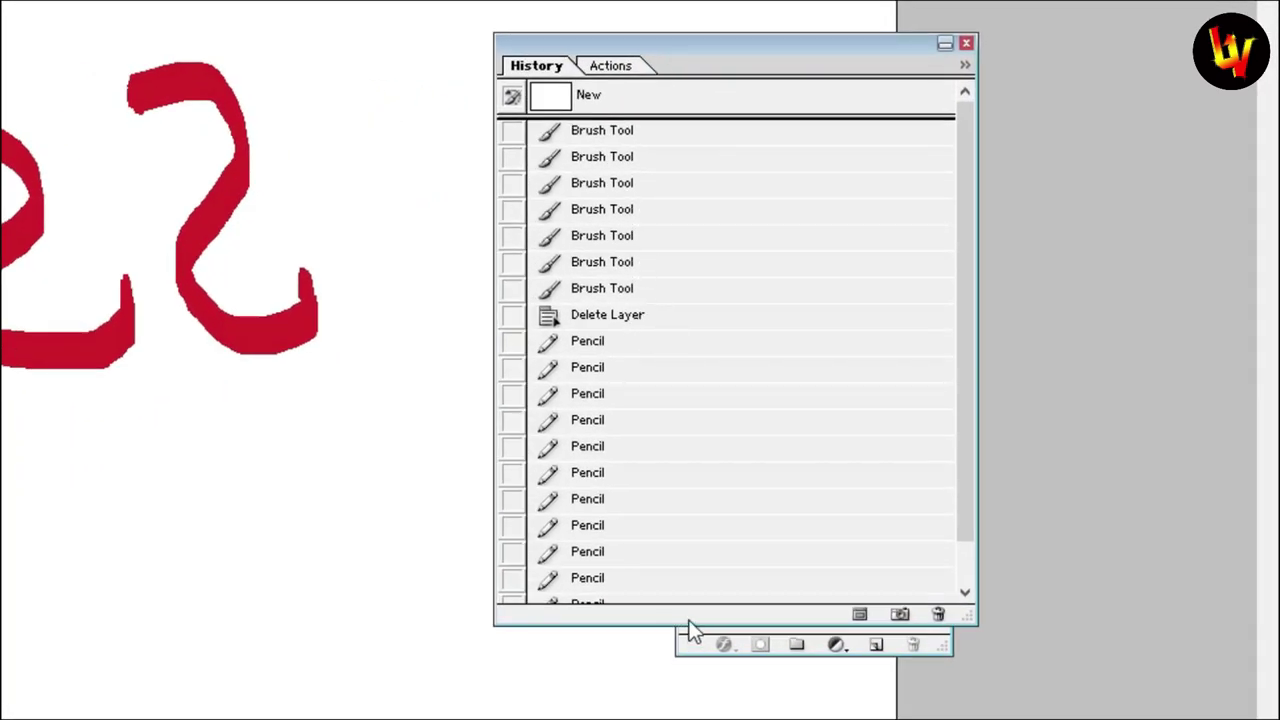
{"action": "left_click_drag", "start_coordinate": [654, 625], "coordinate": [656, 690]}
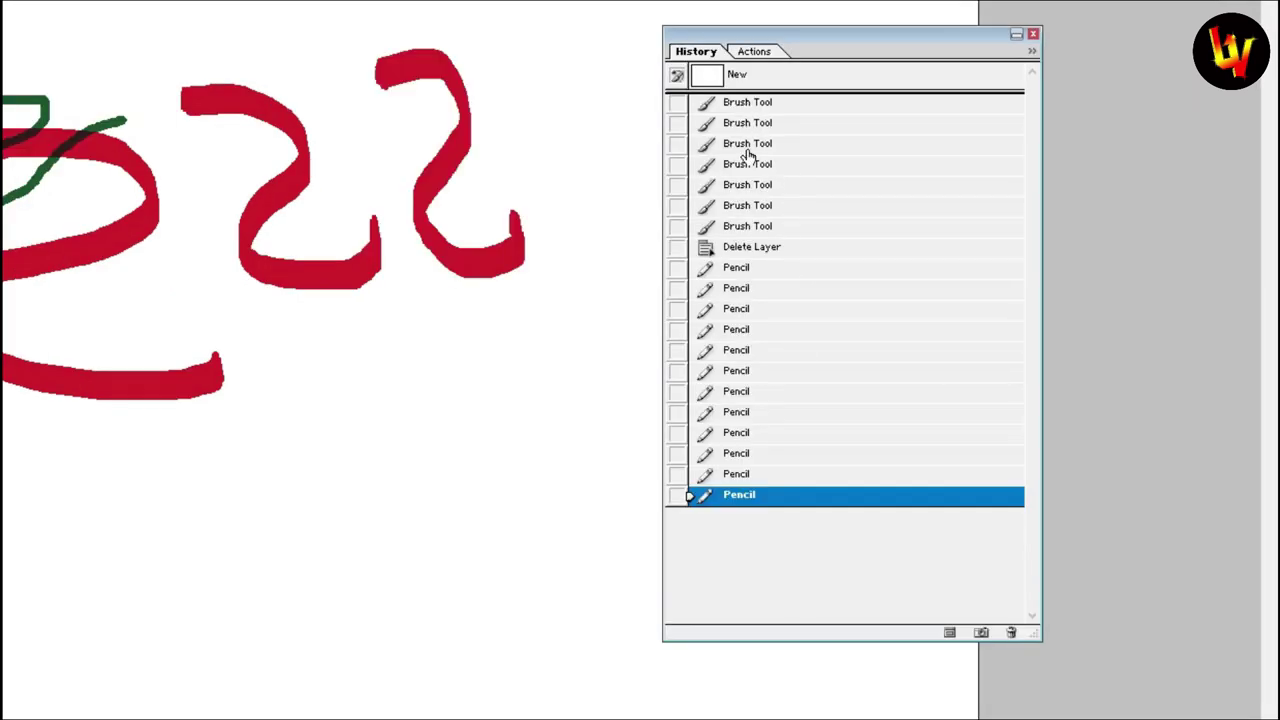
- Browse the Pencil history states, toggling the green star strokes on and off
{"action": "left_click", "coordinate": [719, 376]}
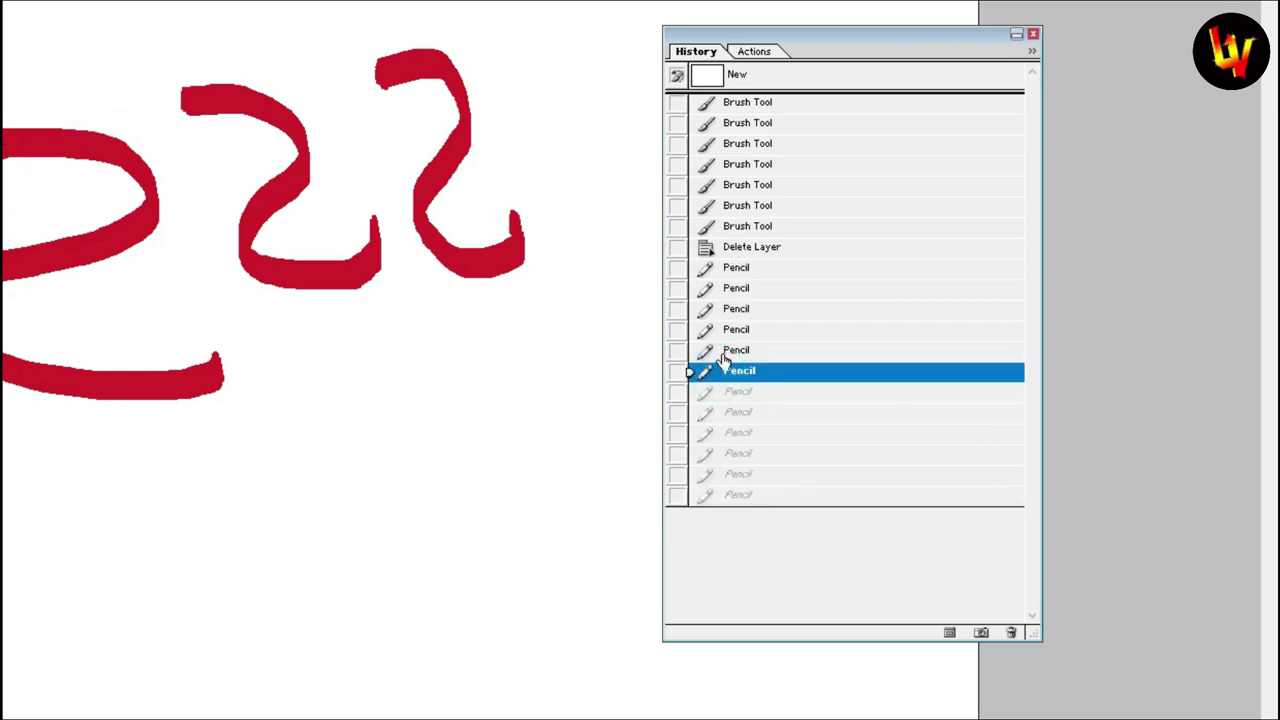
{"action": "left_click", "coordinate": [837, 373]}
{"action": "left_click", "coordinate": [849, 390]}
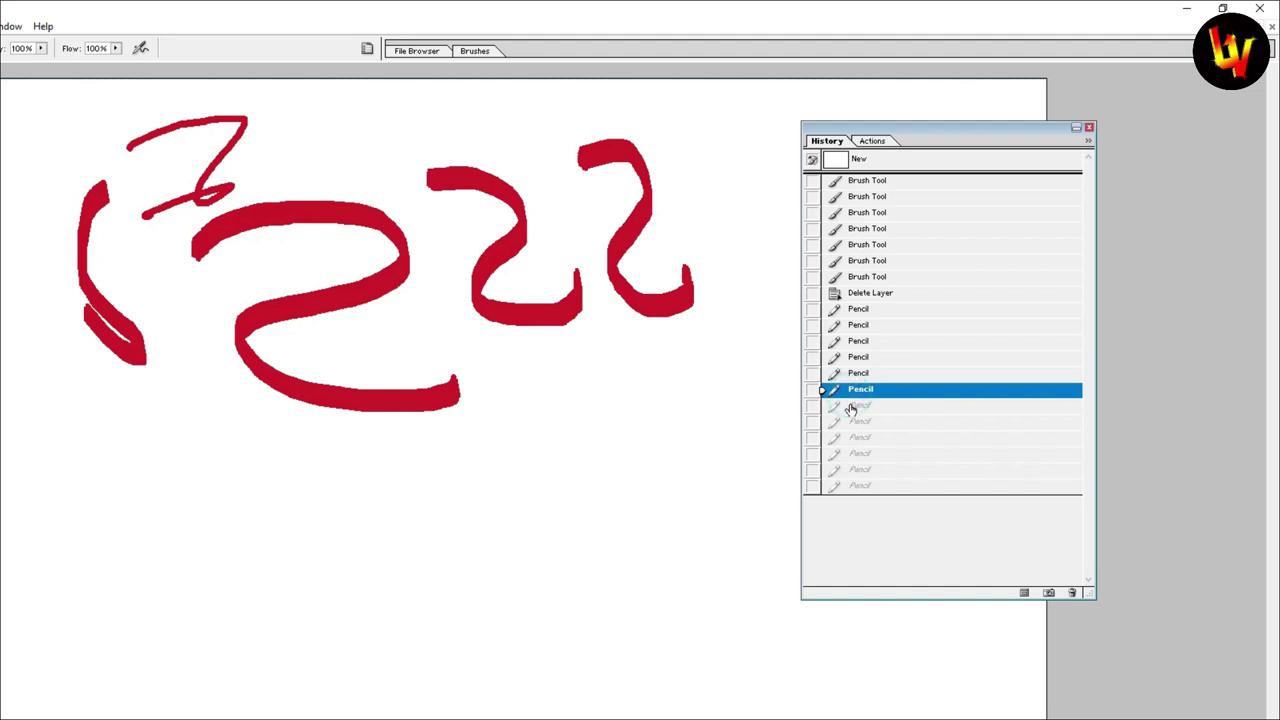
{"action": "left_click", "coordinate": [849, 405]}
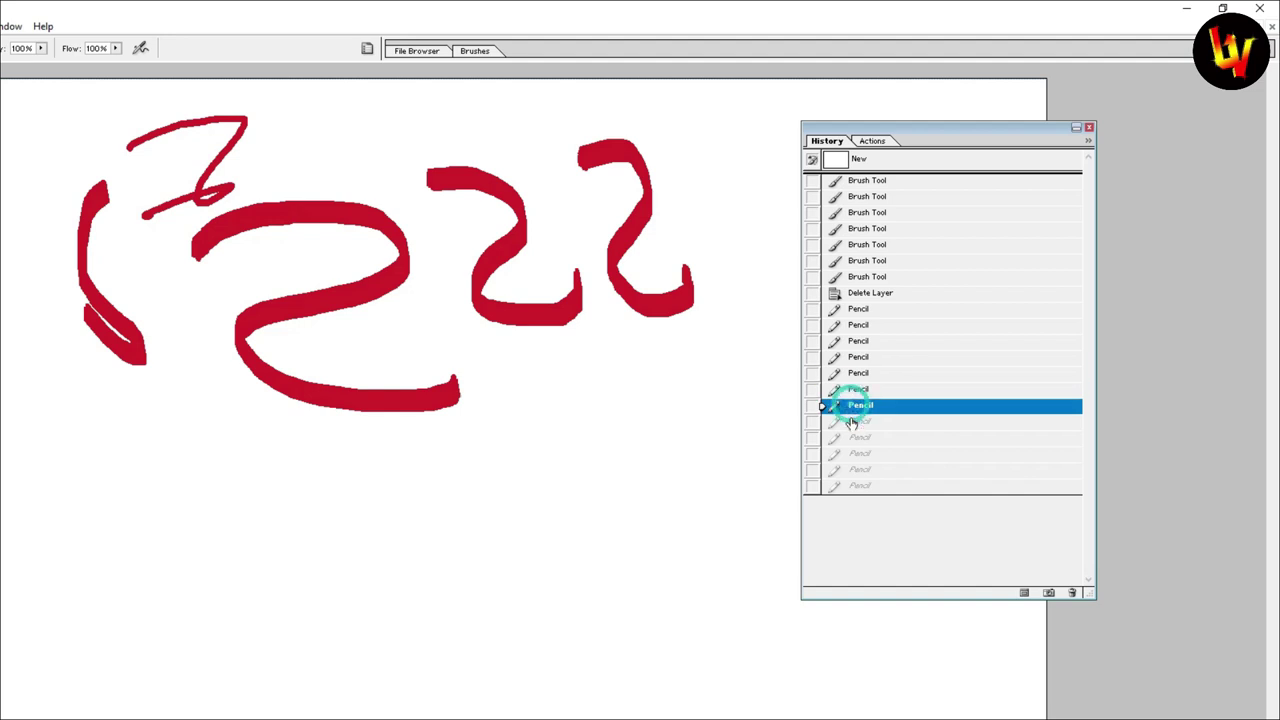
{"action": "left_click", "coordinate": [849, 421]}
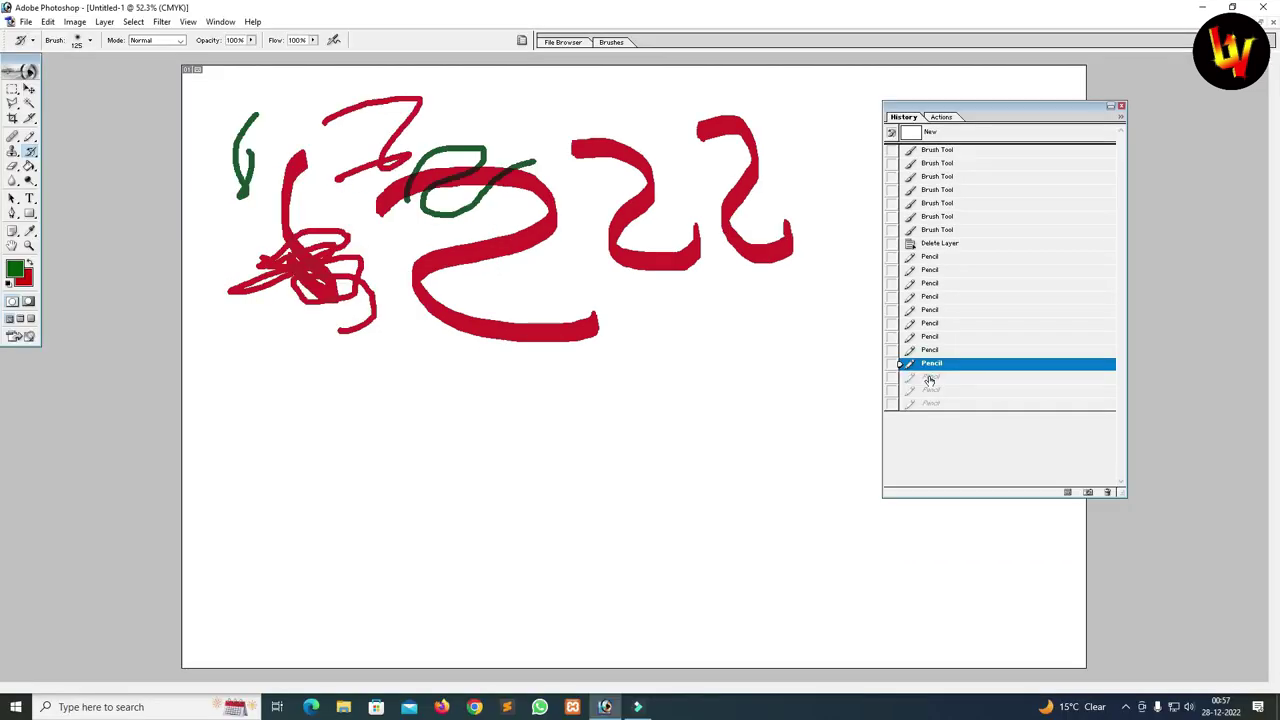
{"action": "left_click", "coordinate": [929, 378]}
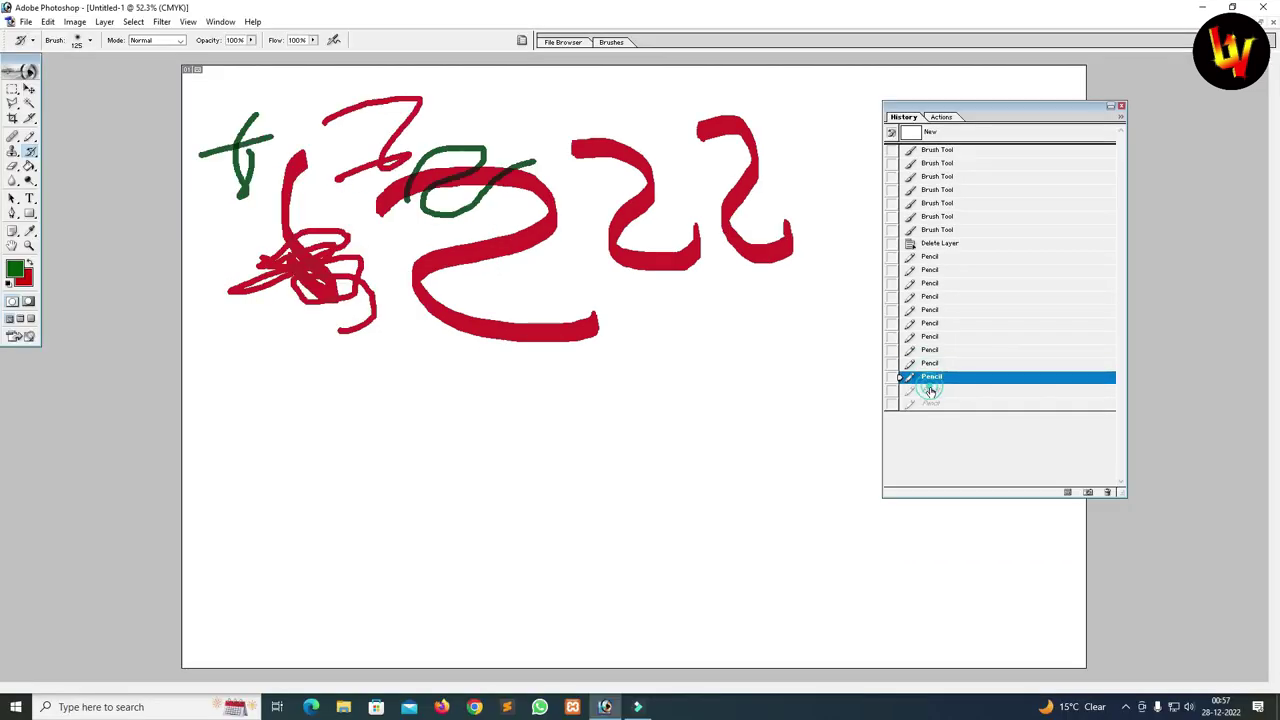
{"action": "left_click", "coordinate": [930, 389]}
{"action": "left_click", "coordinate": [932, 401]}
{"action": "left_click", "coordinate": [930, 389]}
{"action": "left_click", "coordinate": [930, 376]}
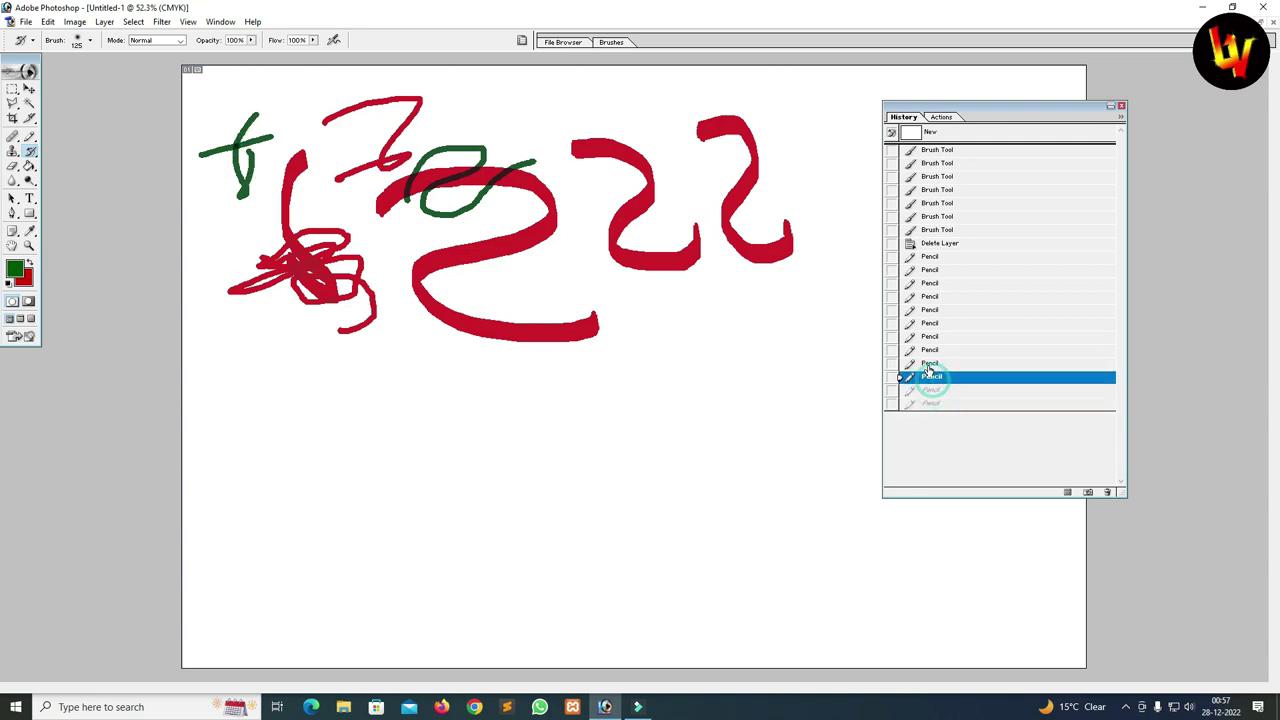
{"action": "left_click", "coordinate": [930, 363]}
{"action": "left_click", "coordinate": [930, 349]}
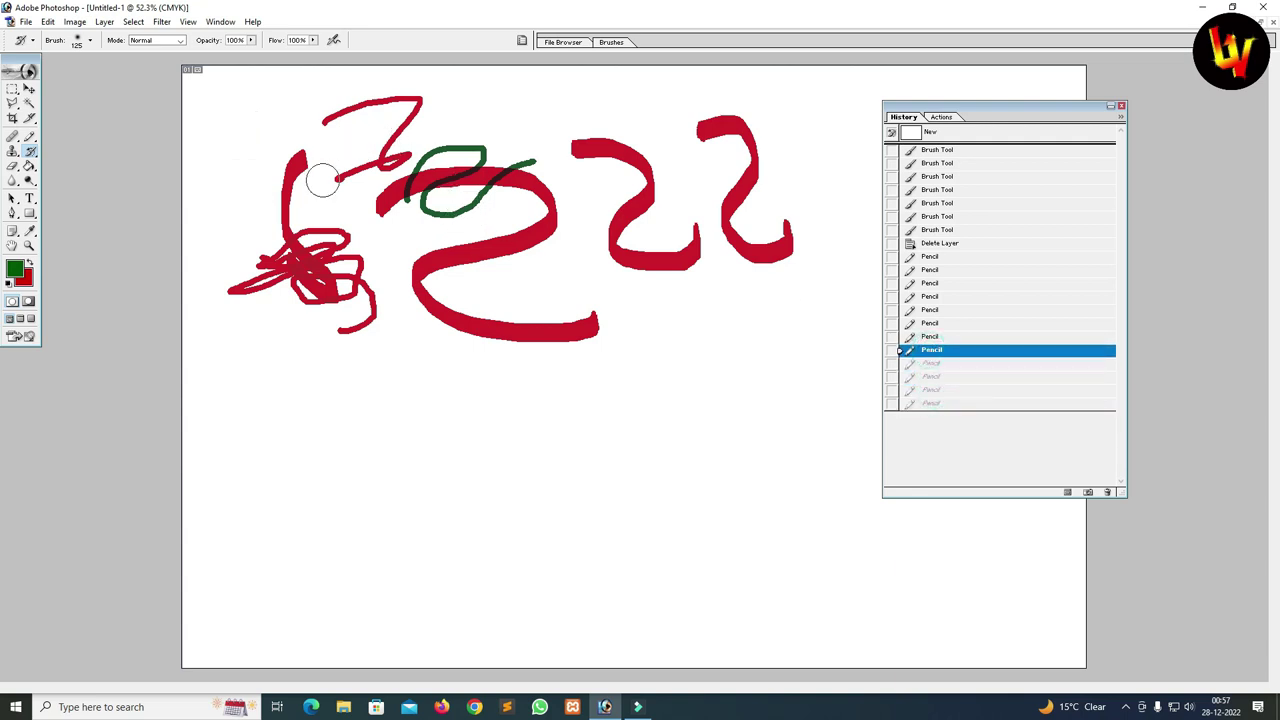
- Move the History panel aside and revert to the last Brush Tool state
{"action": "left_click_drag", "start_coordinate": [977, 116], "coordinate": [825, 126]}
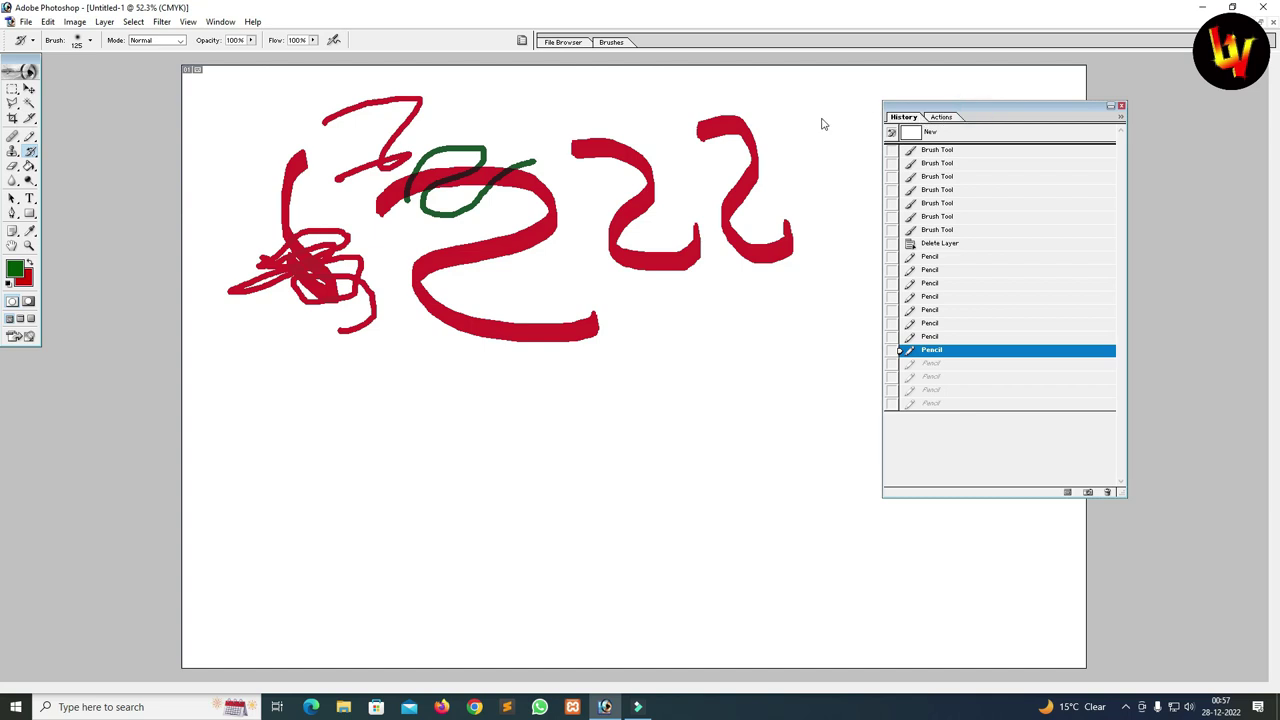
{"action": "left_click", "coordinate": [775, 346]}
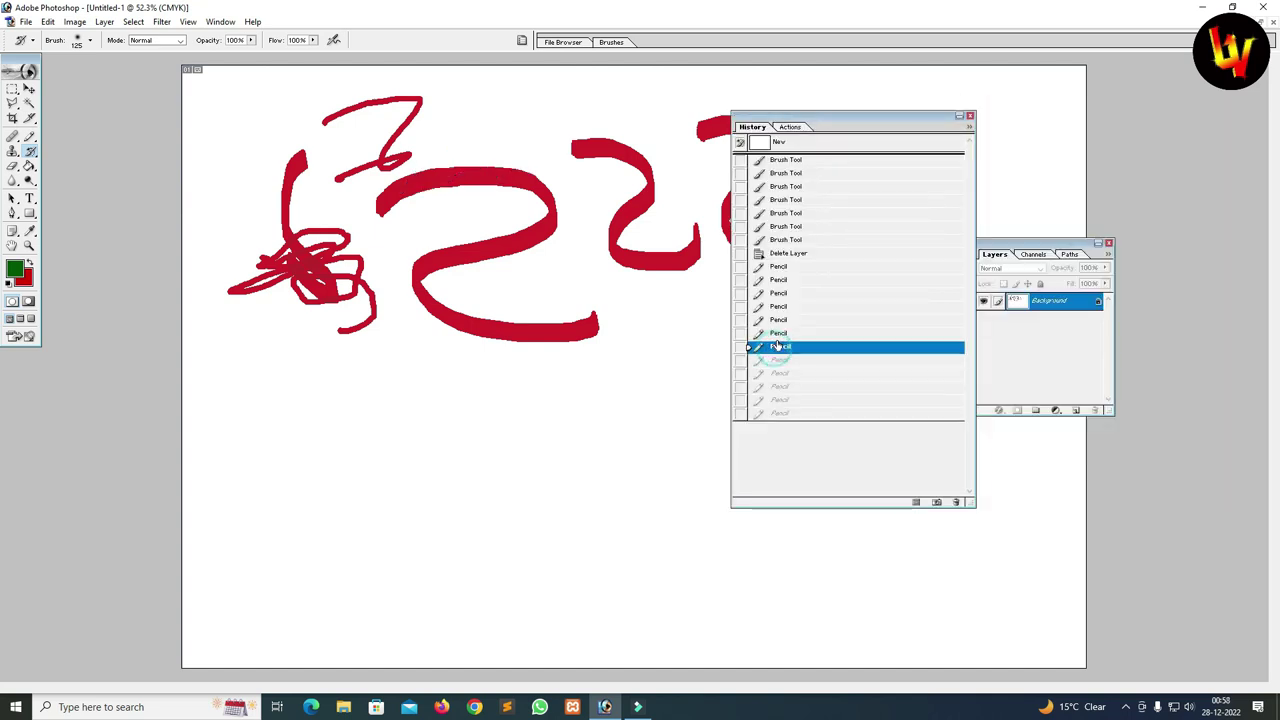
{"action": "left_click", "coordinate": [775, 334]}
{"action": "left_click", "coordinate": [778, 319]}
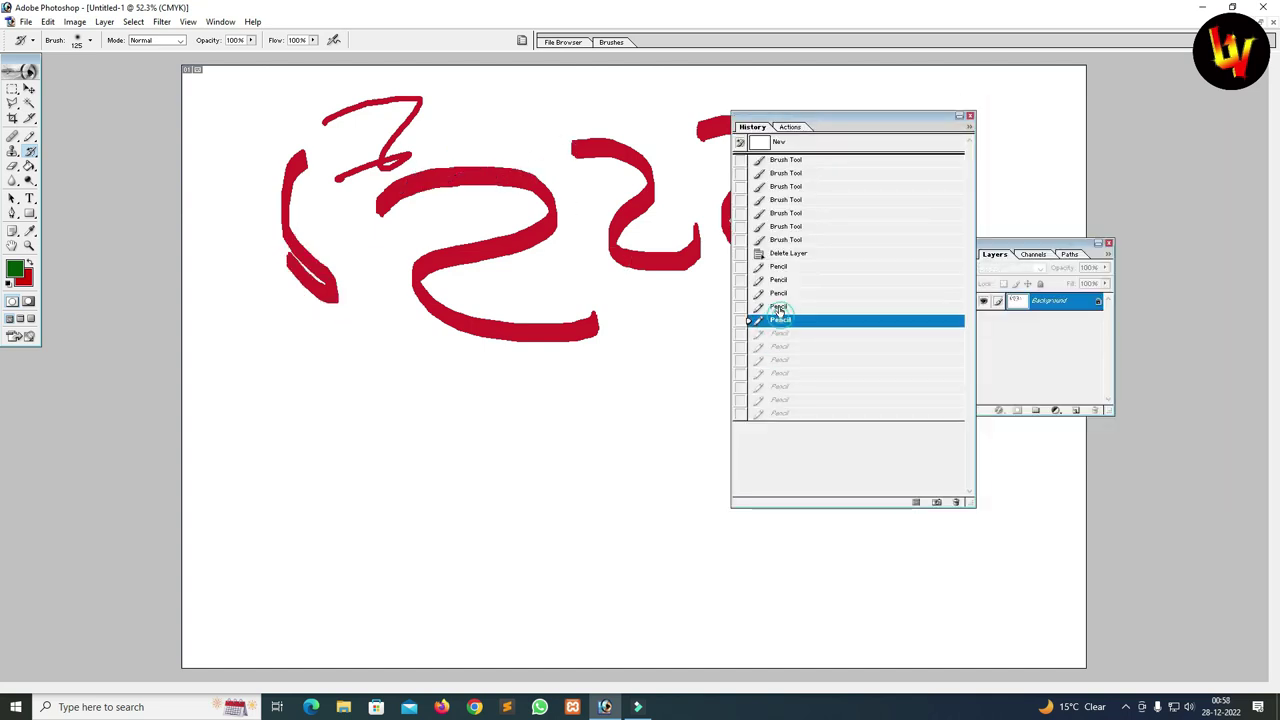
{"action": "left_click", "coordinate": [778, 306]}
{"action": "left_click", "coordinate": [779, 292]}
{"action": "left_click", "coordinate": [779, 280]}
{"action": "left_click", "coordinate": [781, 267]}
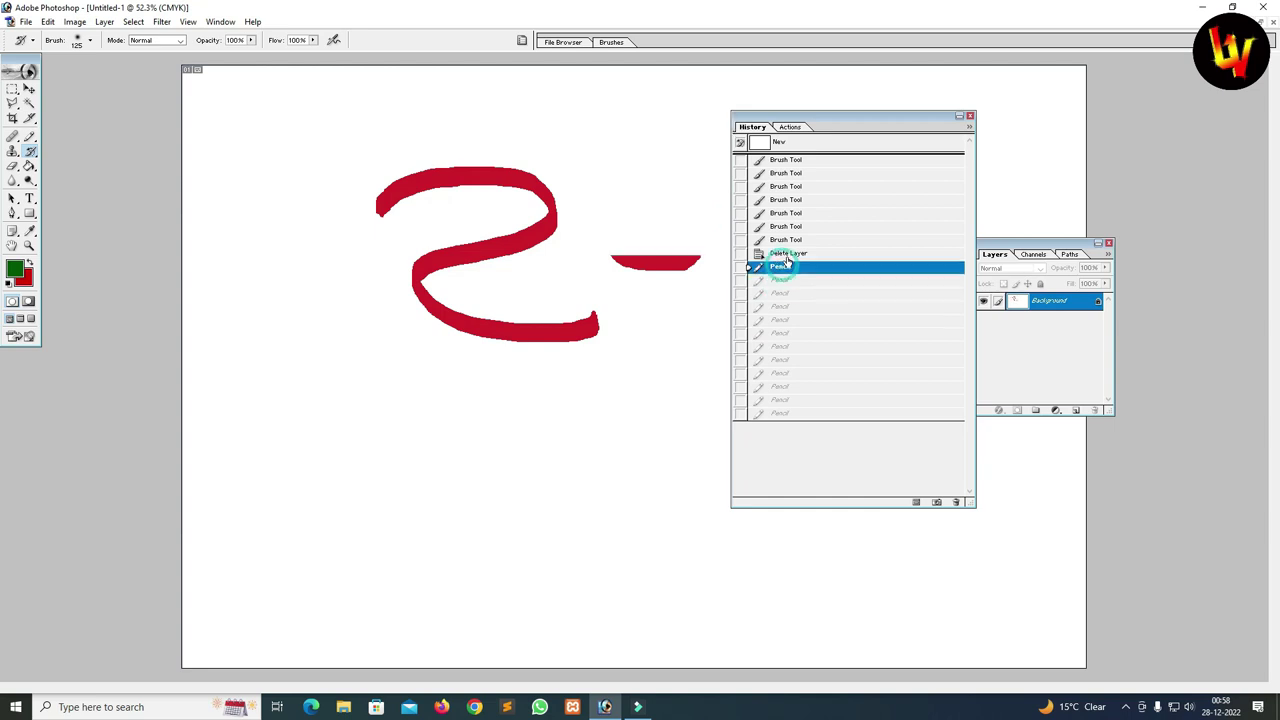
{"action": "left_click", "coordinate": [790, 239]}
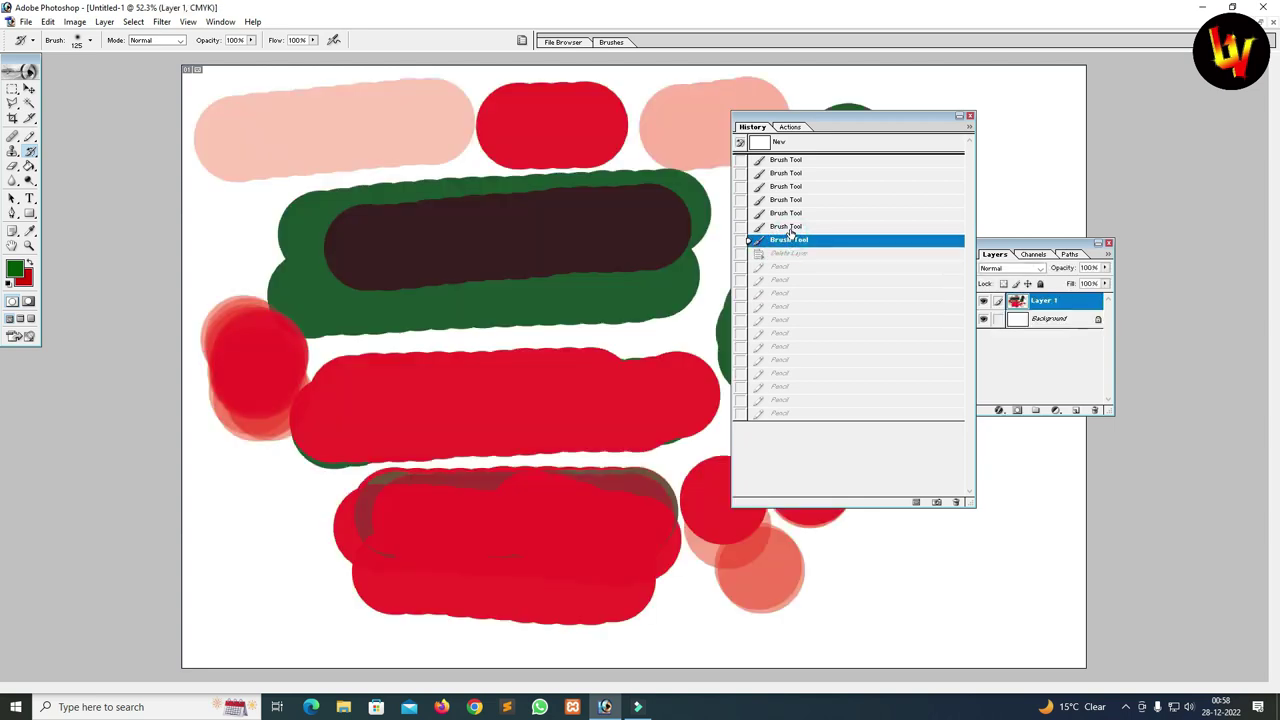
- Step back through the earlier Brush Tool states, then forward to the second Pencil state
{"action": "left_click", "coordinate": [786, 226]}
{"action": "left_click", "coordinate": [786, 213]}
{"action": "left_click", "coordinate": [787, 200]}
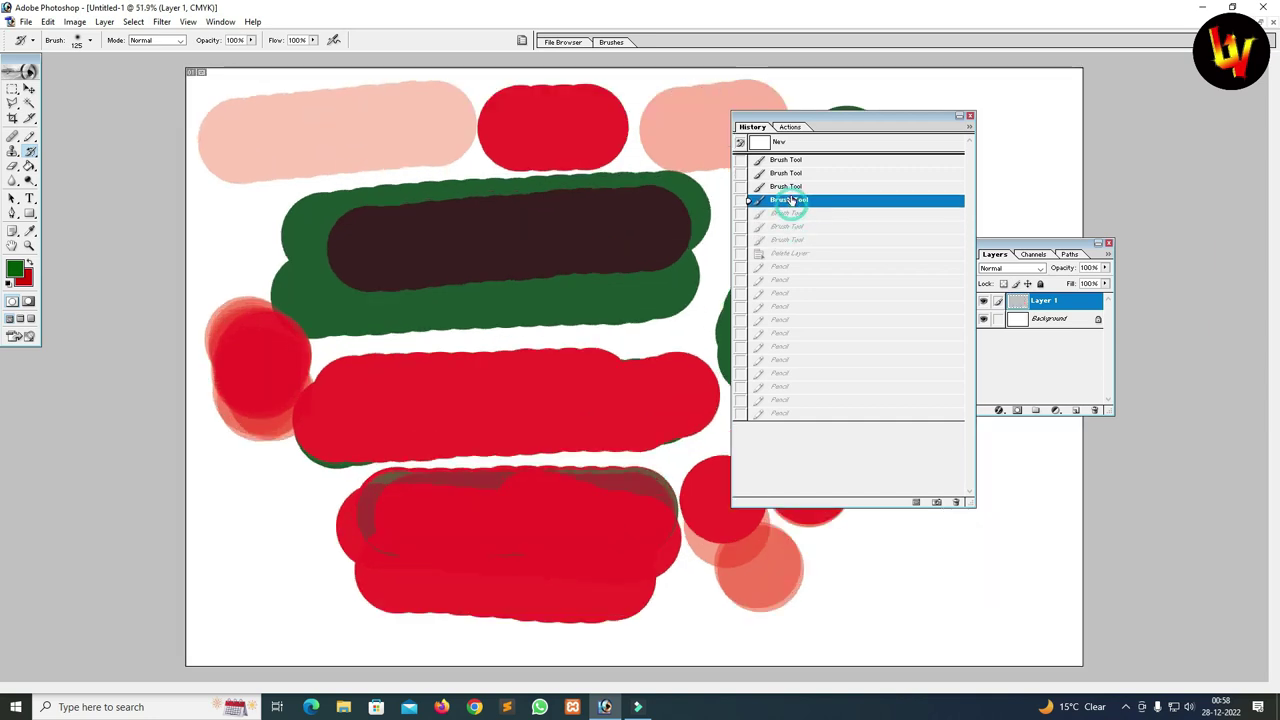
{"action": "left_click", "coordinate": [787, 187]}
{"action": "left_click", "coordinate": [787, 200]}
{"action": "left_click", "coordinate": [787, 213]}
{"action": "left_click", "coordinate": [787, 226]}
{"action": "left_click", "coordinate": [786, 280]}
- Replay the Pencil states forward, restoring all red and green pencil strokes
{"action": "left_click", "coordinate": [787, 293]}
{"action": "left_click", "coordinate": [787, 306]}
{"action": "left_click", "coordinate": [787, 333]}
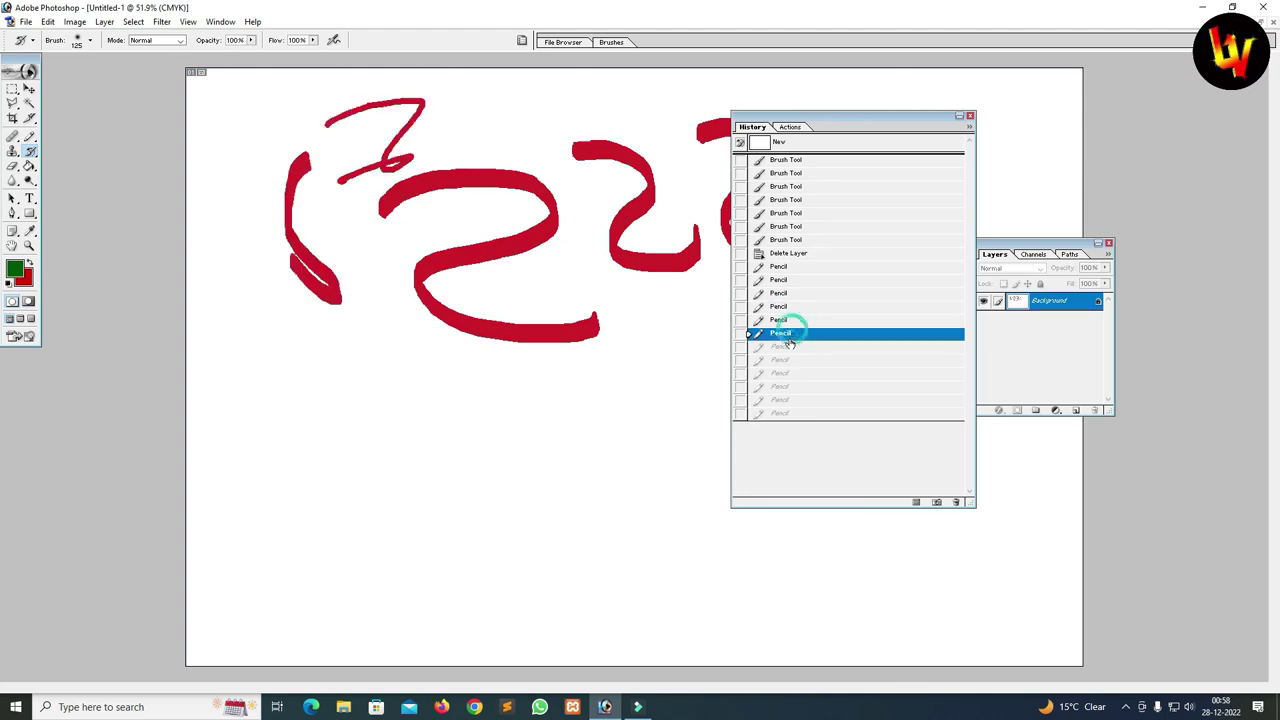
{"action": "left_click", "coordinate": [787, 346]}
{"action": "left_click", "coordinate": [787, 359]}
{"action": "left_click", "coordinate": [787, 373]}
{"action": "left_click", "coordinate": [787, 386]}
{"action": "left_click", "coordinate": [787, 399]}
{"action": "left_click", "coordinate": [787, 413]}
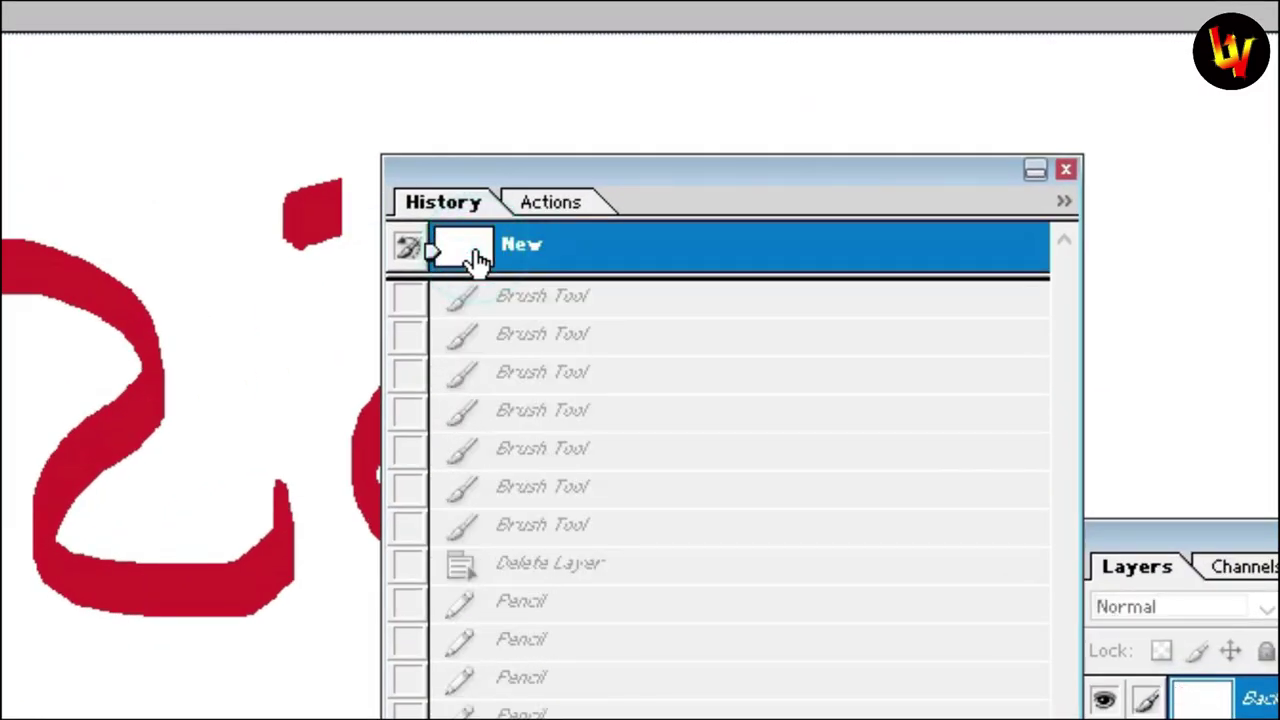
- View the blank starting snapshot, then return to the final Pencil state with the green star
{"action": "left_click", "coordinate": [763, 146]}
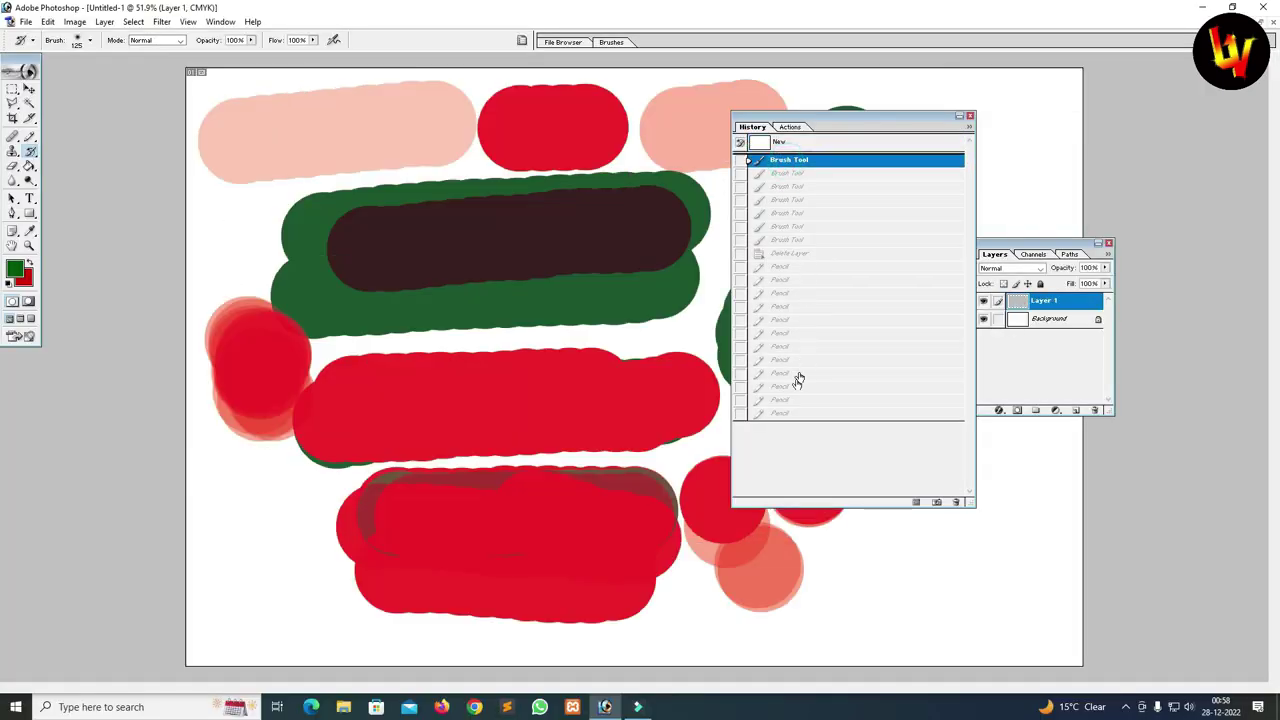
{"action": "left_click", "coordinate": [778, 399]}
{"action": "left_click", "coordinate": [781, 386]}
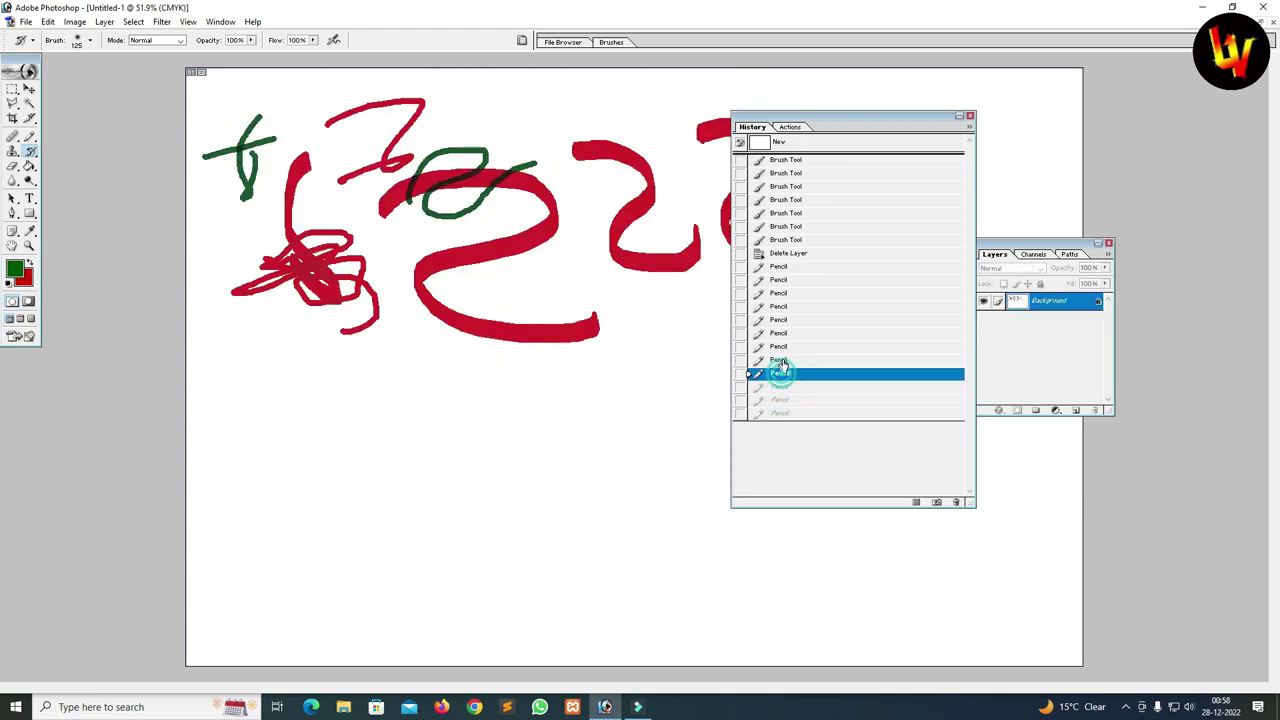
{"action": "left_click", "coordinate": [781, 399]}
{"action": "left_click", "coordinate": [783, 413]}
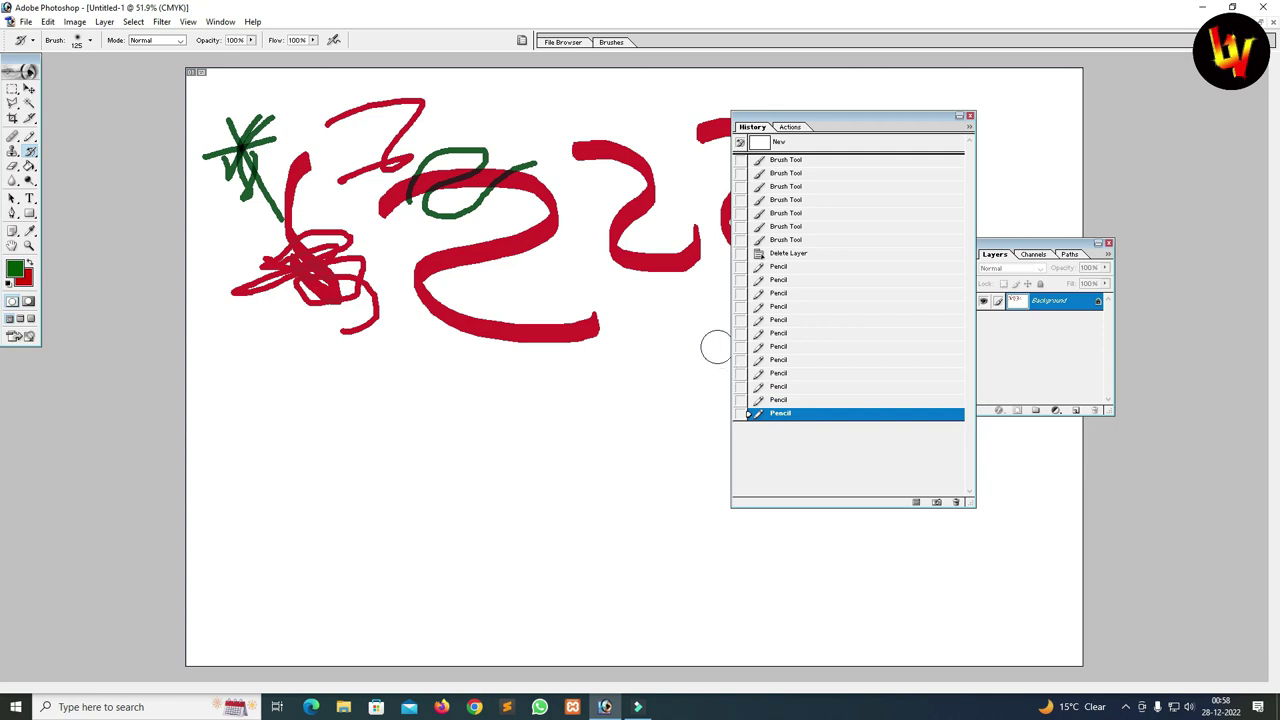
- Undo the pencil strokes one at a time with Alt+Ctrl+Z
{"action": "key", "text": "ctrl+z"}
{"action": "key", "text": "ctrl+alt+z"}
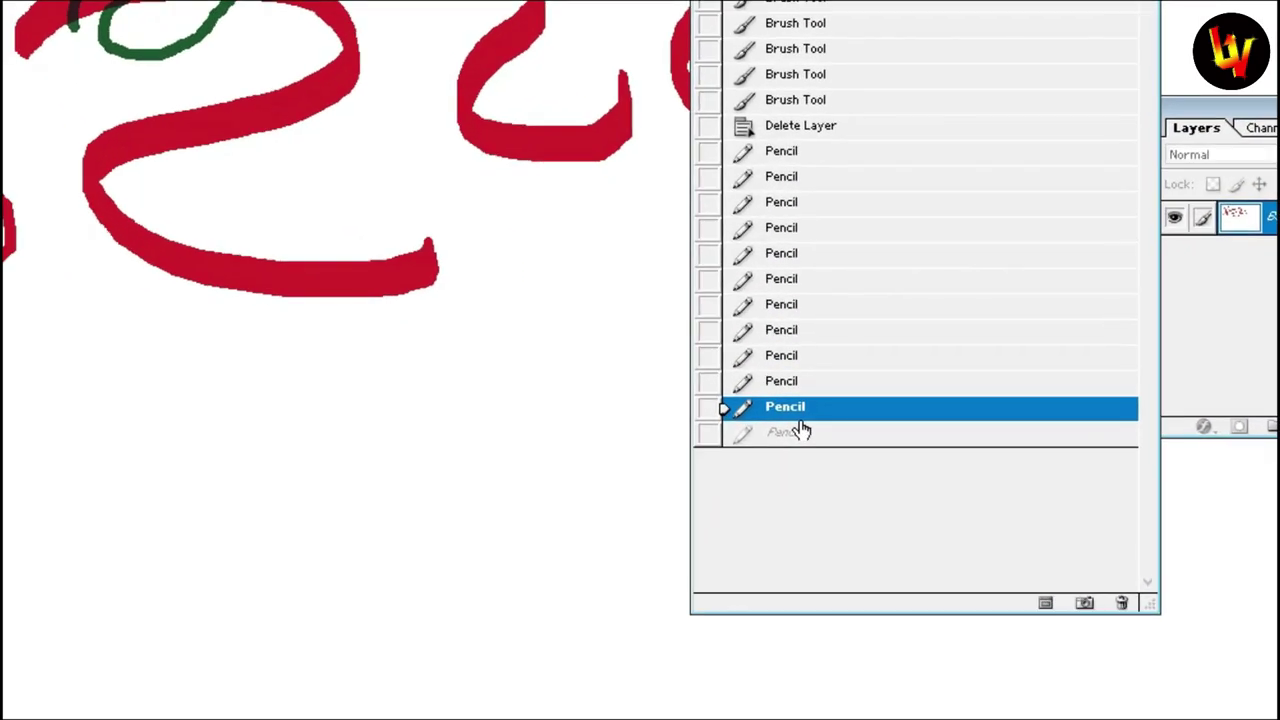
{"action": "key", "text": "ctrl+alt+z"}
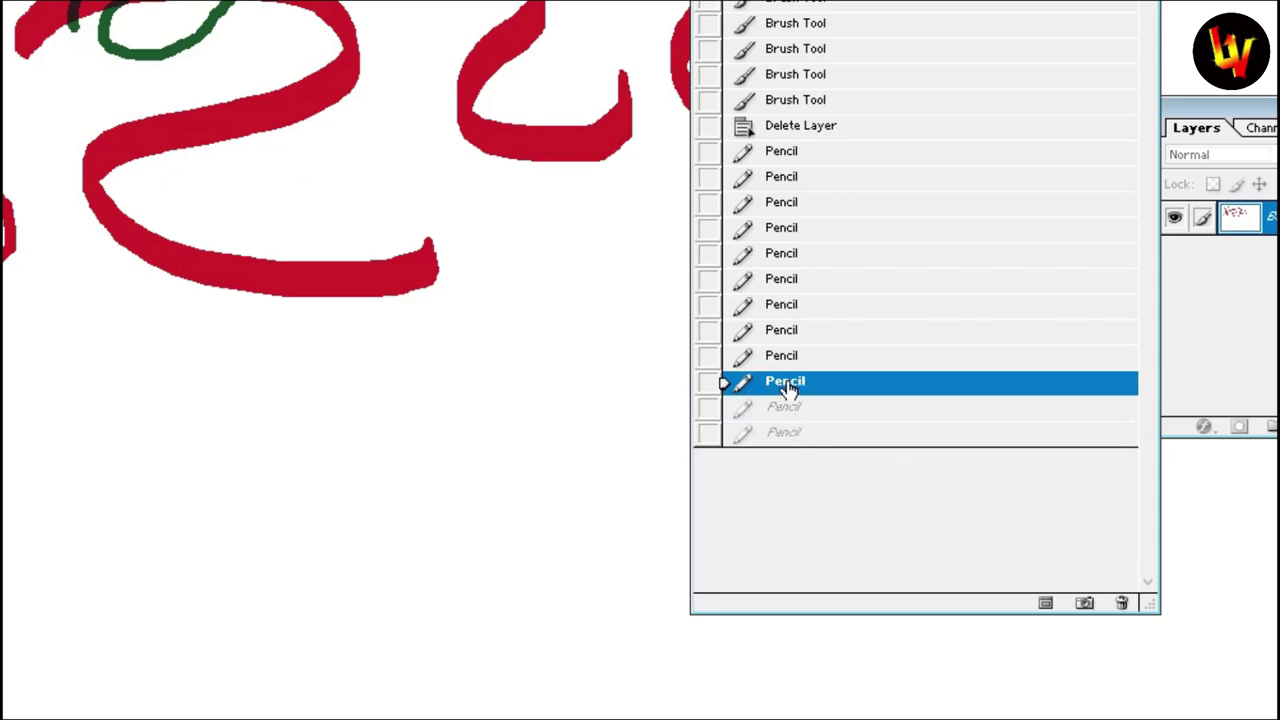
{"action": "key", "text": "ctrl+alt+z"}
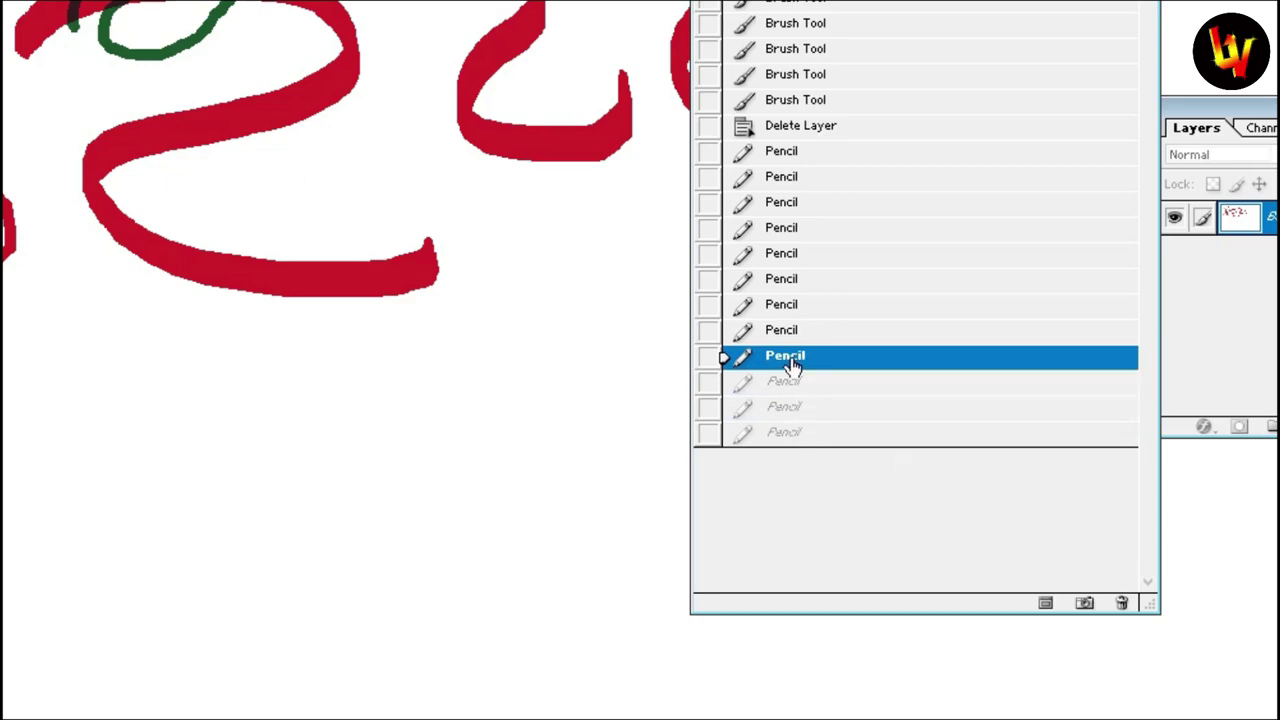
{"action": "key", "text": "ctrl+alt+z"}
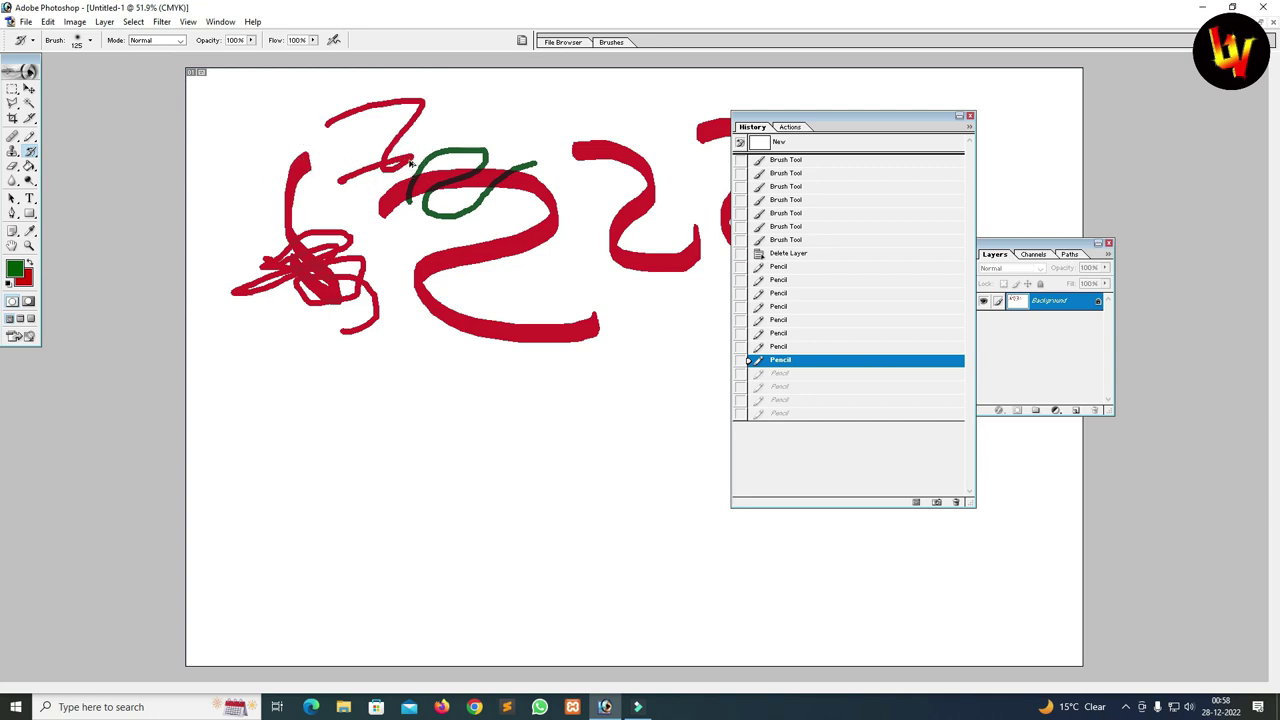
{"action": "key", "text": "ctrl+alt+z"}
{"action": "key", "text": "ctrl+alt+z"}
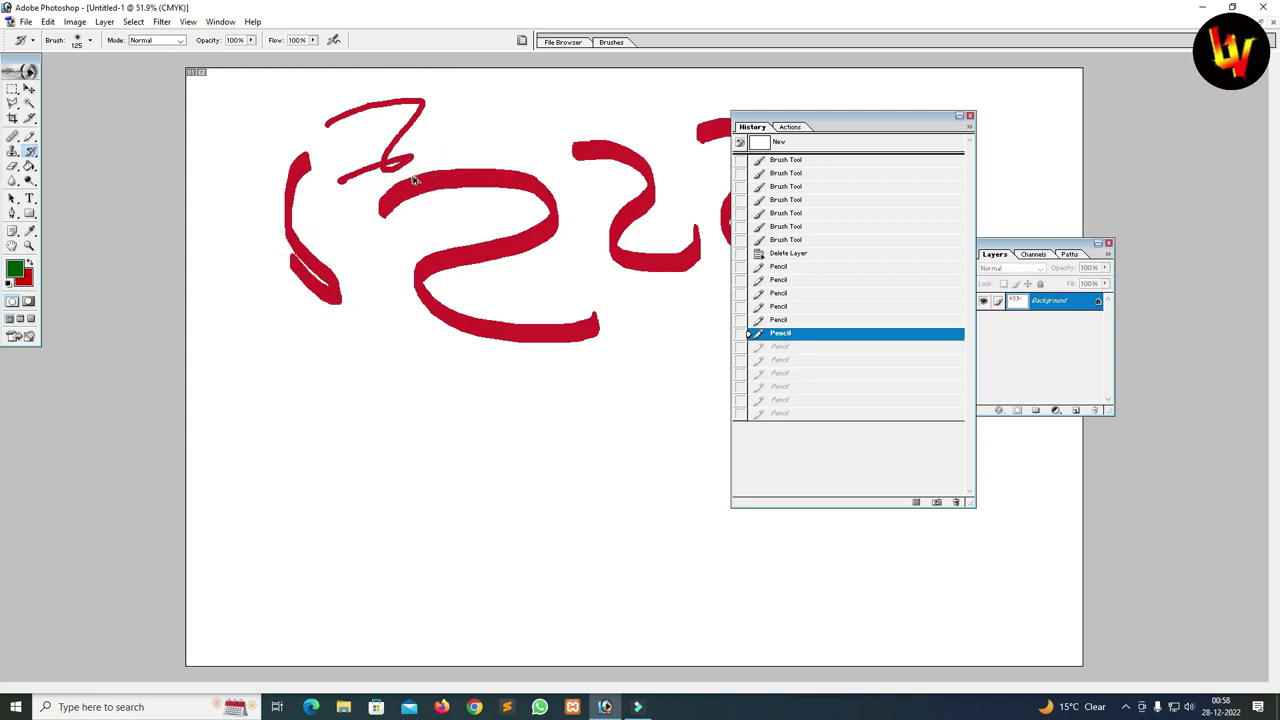
{"action": "key", "text": "ctrl+alt+z"}
{"action": "key", "text": "ctrl+alt+z"}
{"action": "key", "text": "ctrl+alt+z"}
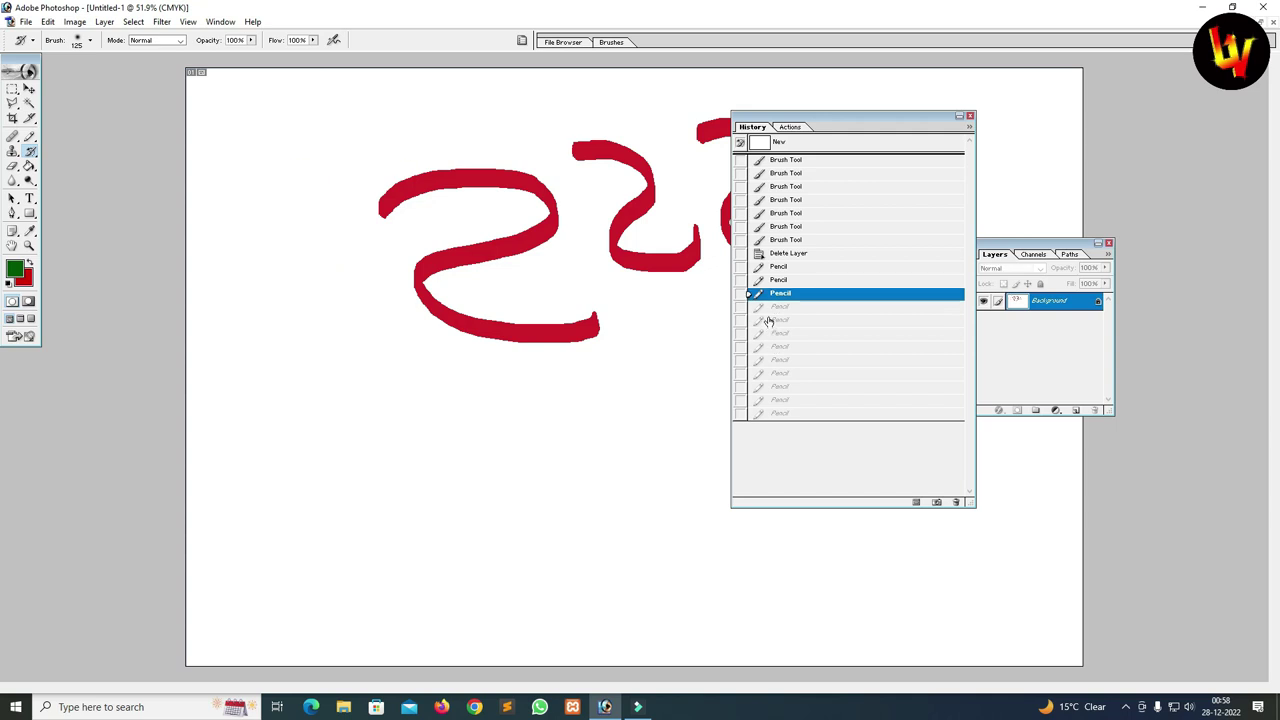
{"action": "key", "text": "ctrl+alt+z"}
{"action": "key", "text": "ctrl+alt+z"}
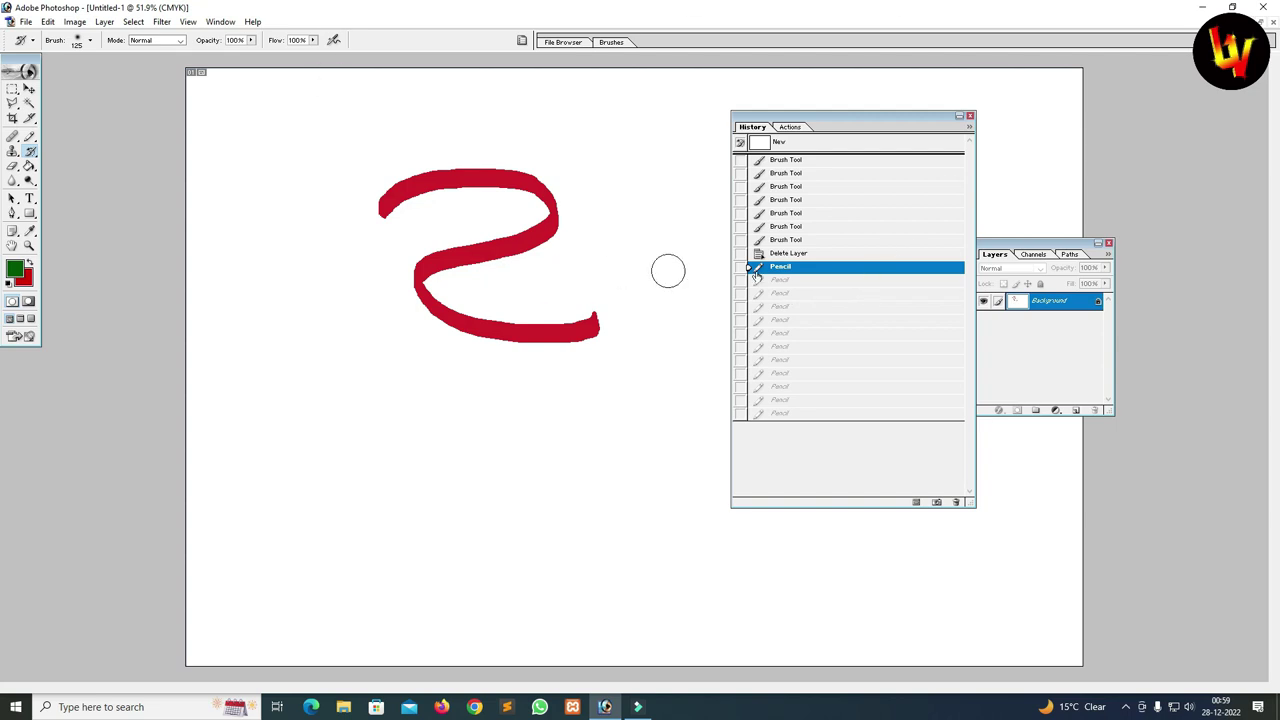
- Redo every Pencil state up to the green star, then move the History panel aside
{"action": "left_click", "coordinate": [782, 280]}
{"action": "left_click", "coordinate": [783, 293]}
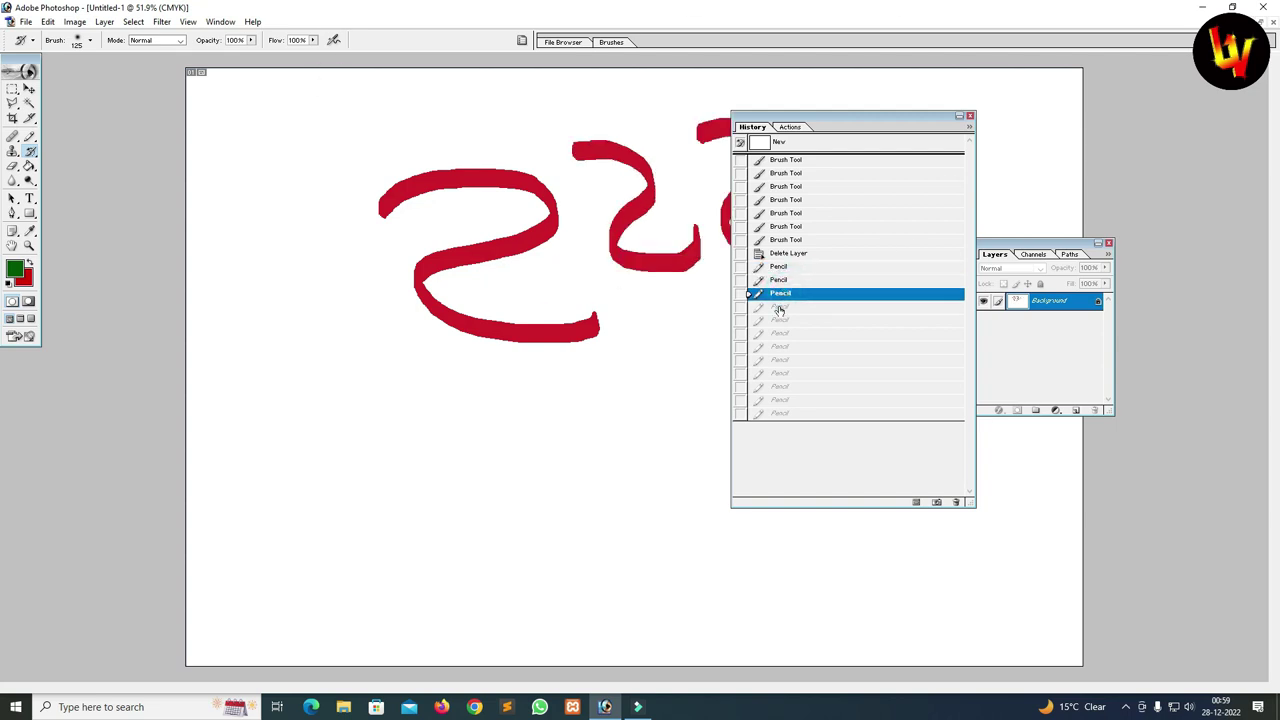
{"action": "left_click", "coordinate": [782, 306]}
{"action": "left_click", "coordinate": [781, 320]}
{"action": "left_click", "coordinate": [781, 333]}
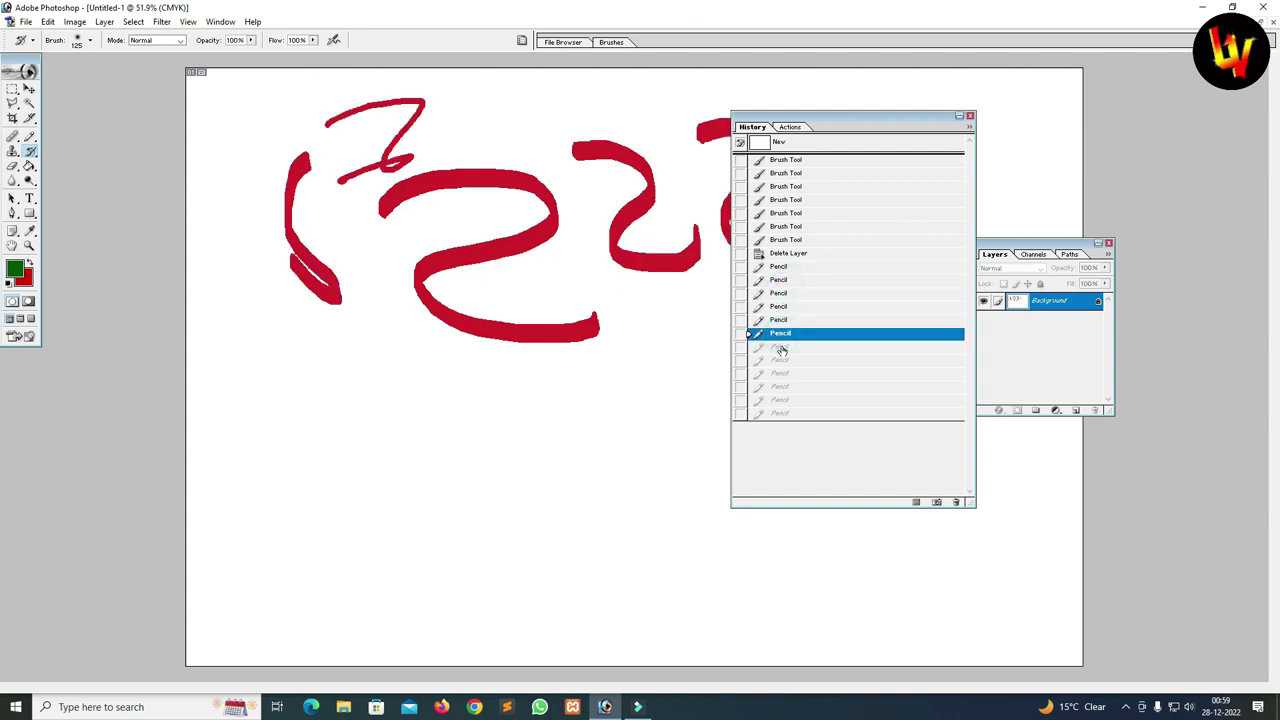
{"action": "left_click", "coordinate": [781, 346]}
{"action": "left_click", "coordinate": [781, 359]}
{"action": "left_click", "coordinate": [781, 373]}
{"action": "left_click", "coordinate": [781, 386]}
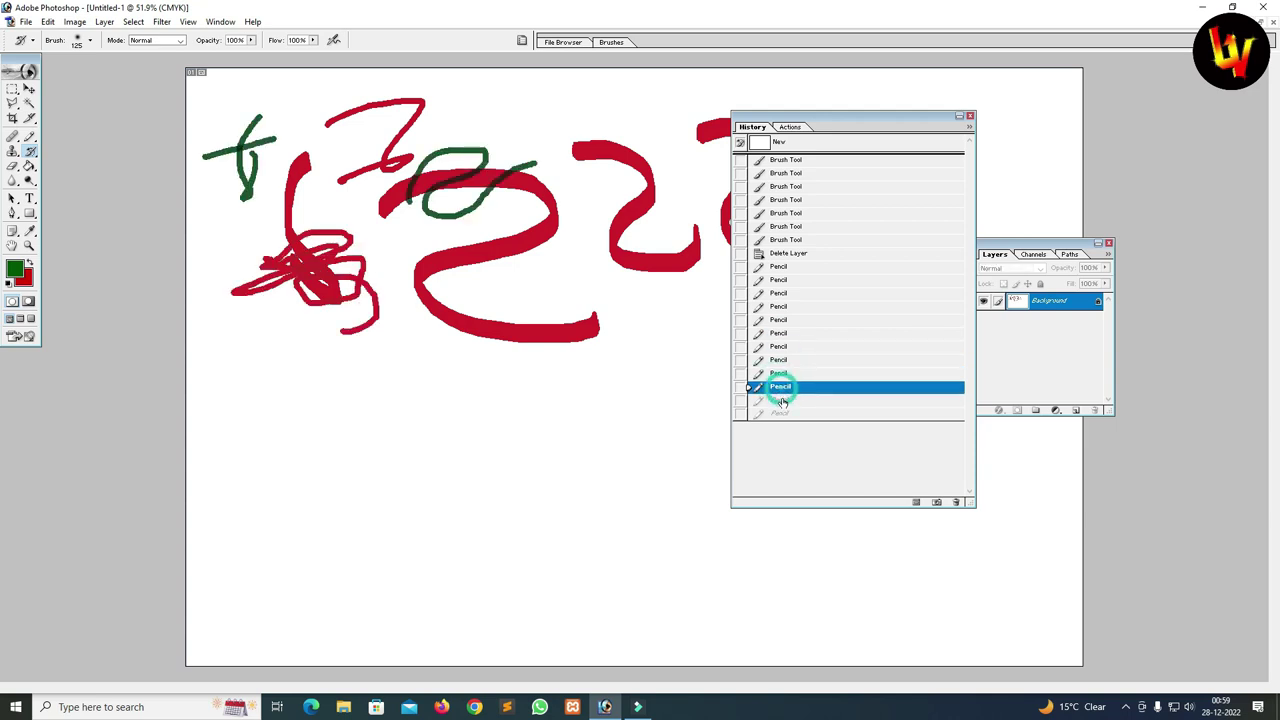
{"action": "left_click", "coordinate": [781, 399]}
{"action": "left_click", "coordinate": [781, 412]}
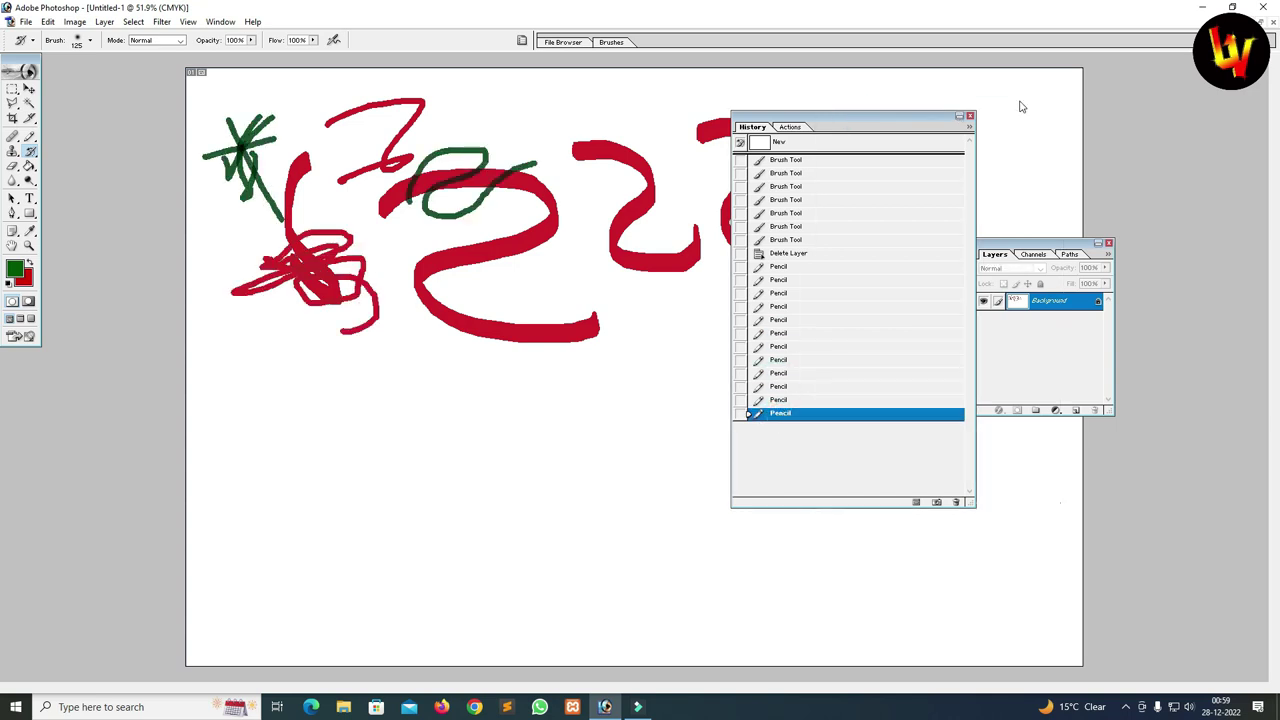
{"action": "left_click_drag", "start_coordinate": [853, 112], "coordinate": [1019, 104]}
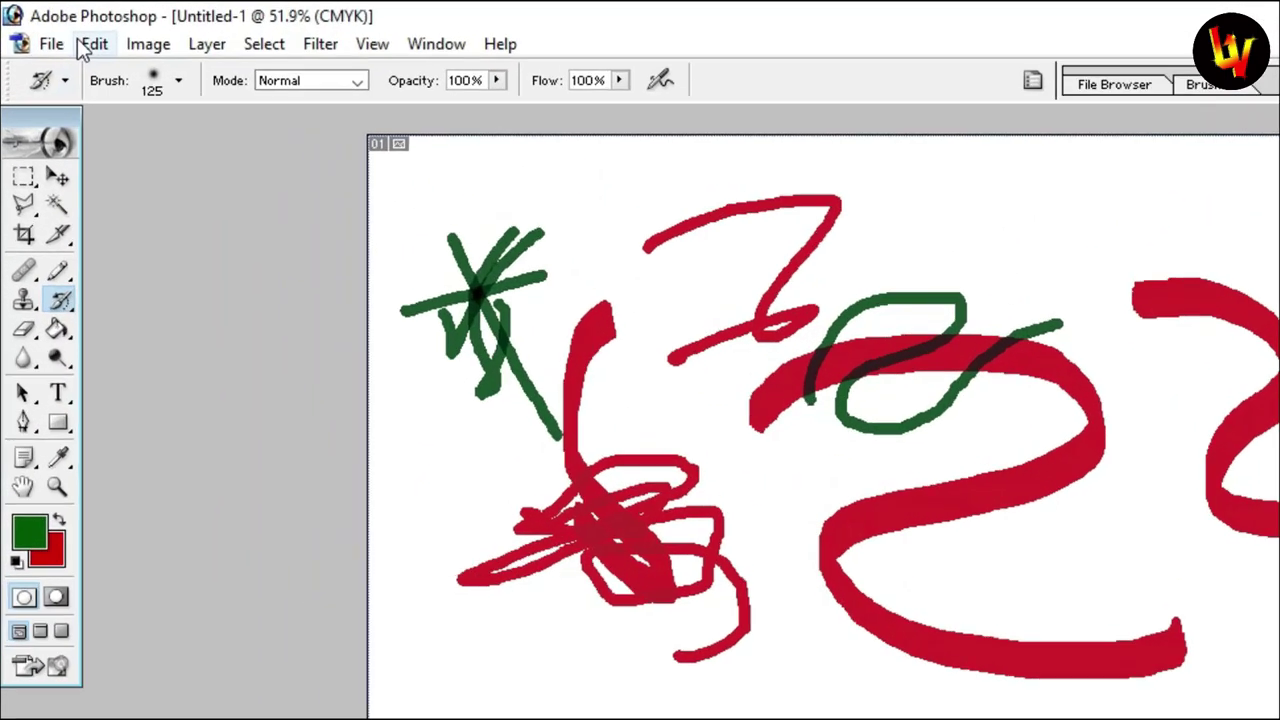
- Open Preferences and page through to the General section
{"action": "left_click", "coordinate": [42, 20]}
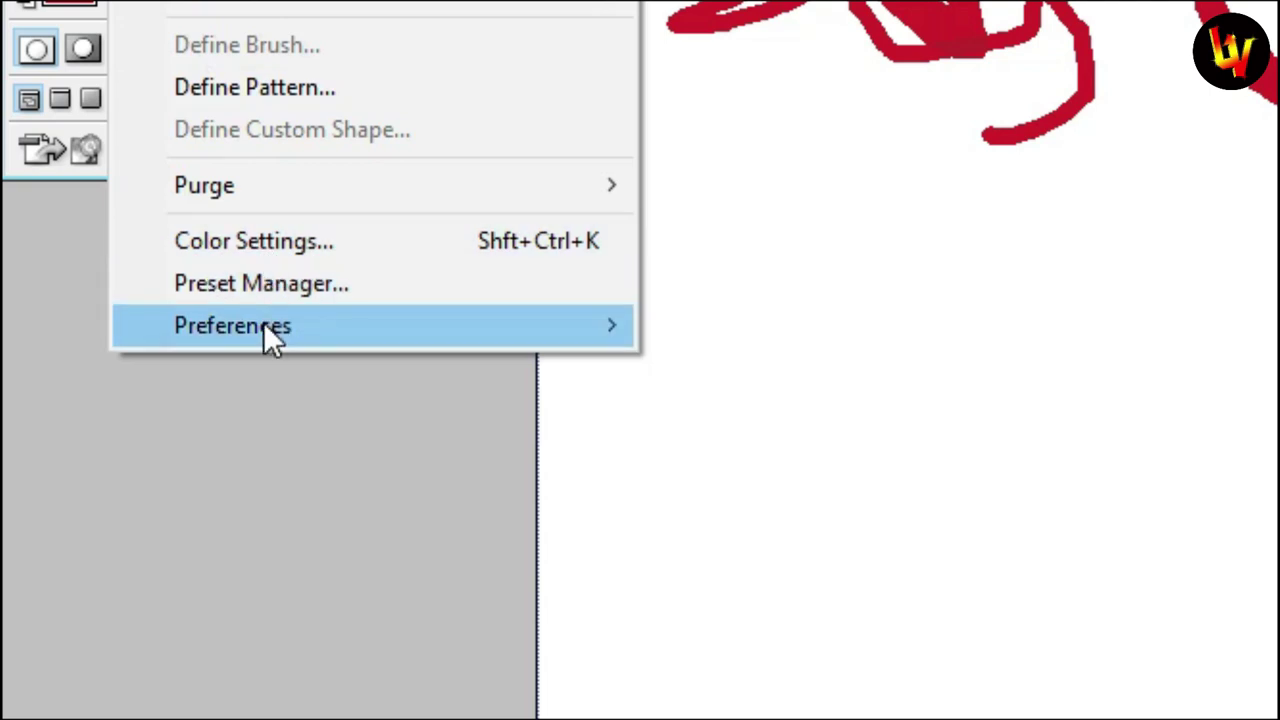
{"action": "left_click", "coordinate": [265, 326]}
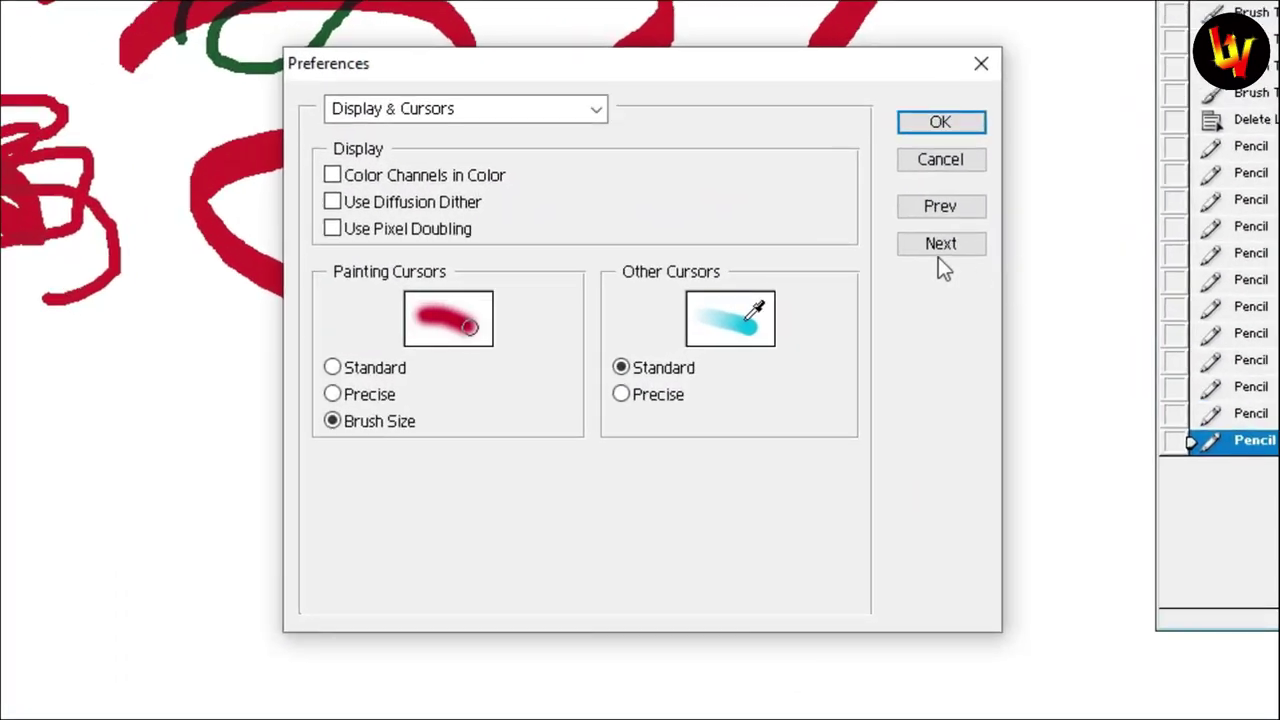
{"action": "left_click", "coordinate": [939, 248]}
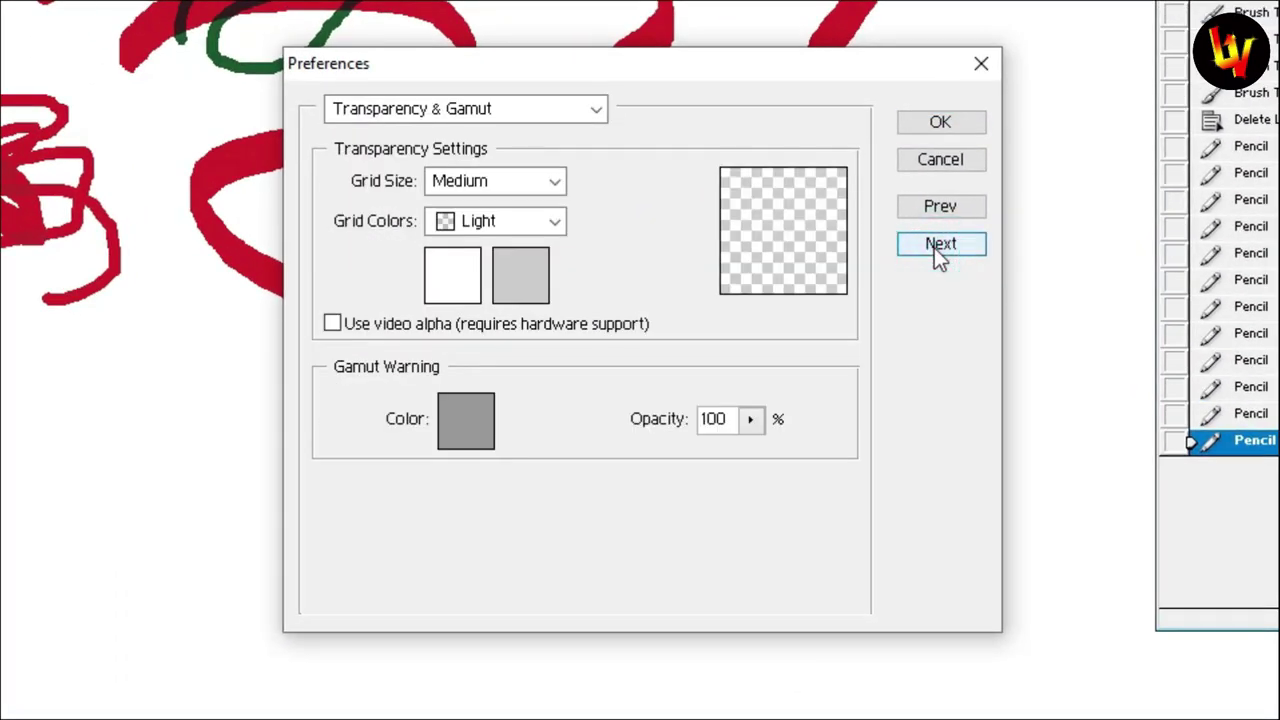
{"action": "left_click", "coordinate": [934, 248]}
{"action": "left_click", "coordinate": [934, 248]}
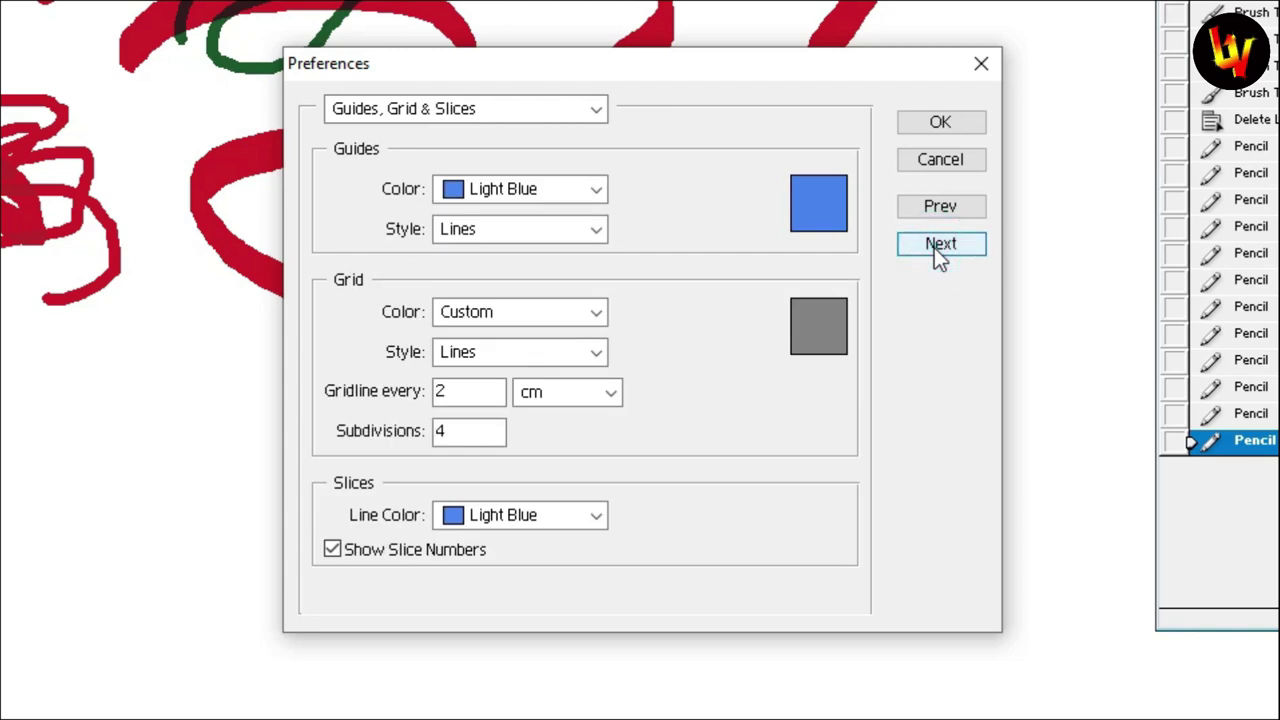
{"action": "left_click", "coordinate": [934, 248]}
{"action": "left_click", "coordinate": [935, 246]}
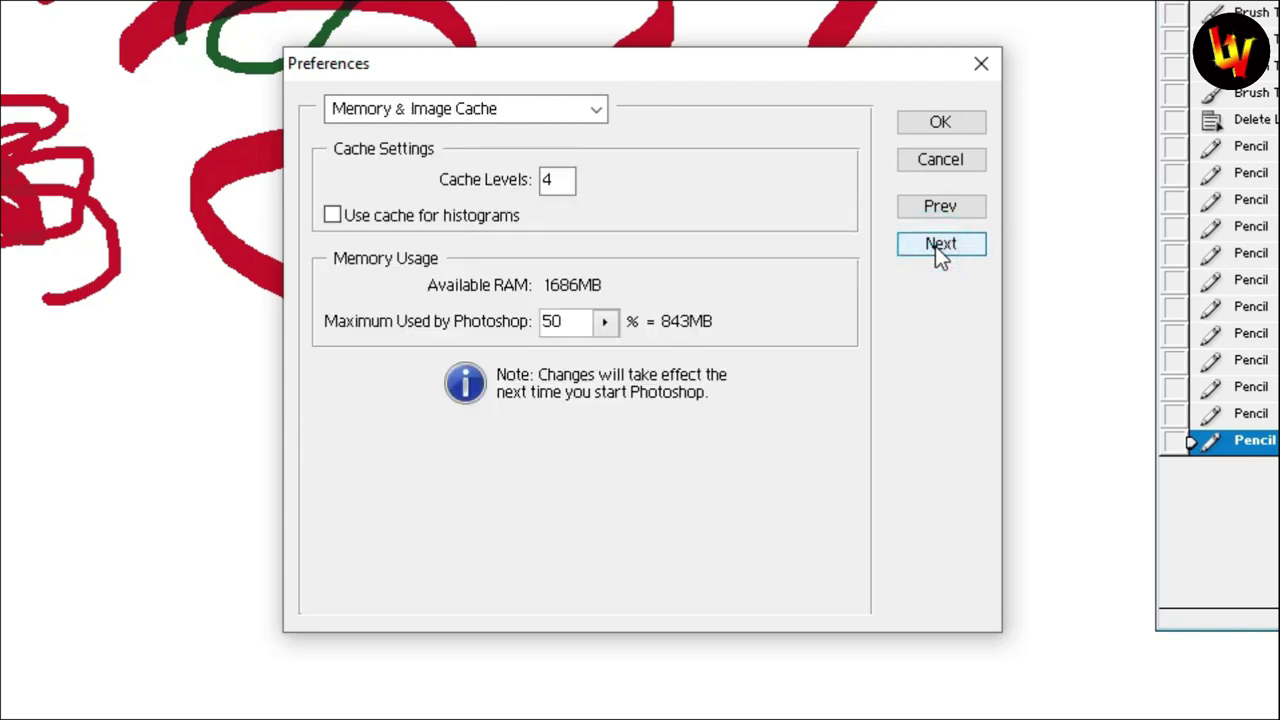
{"action": "left_click", "coordinate": [935, 246]}
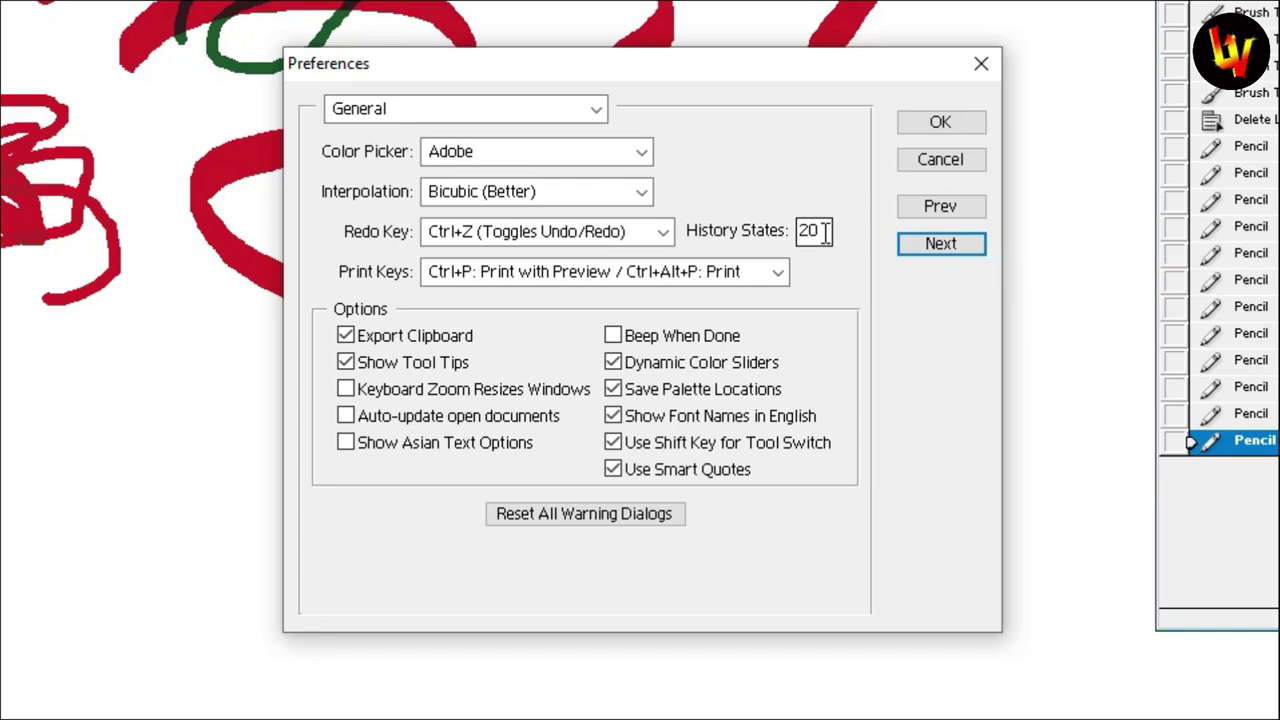
- Change the History States value to 30
{"action": "double_click", "coordinate": [826, 232]}
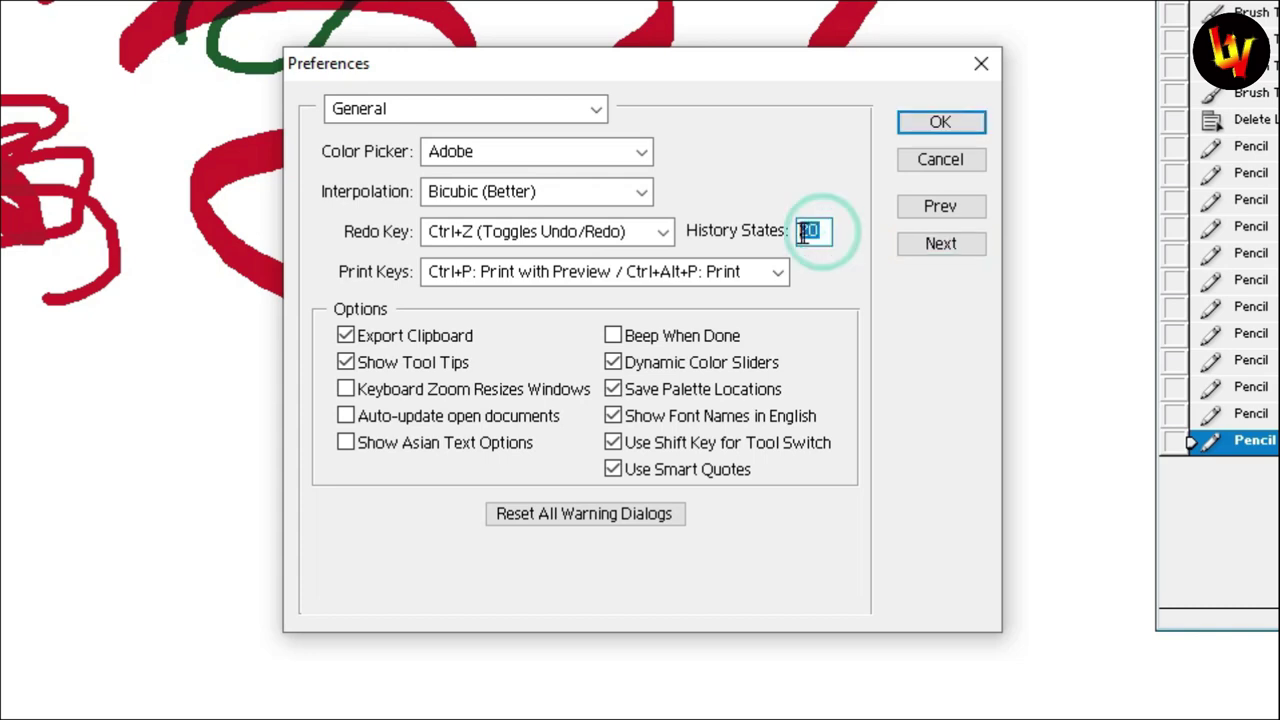
{"action": "type", "text": "50"}
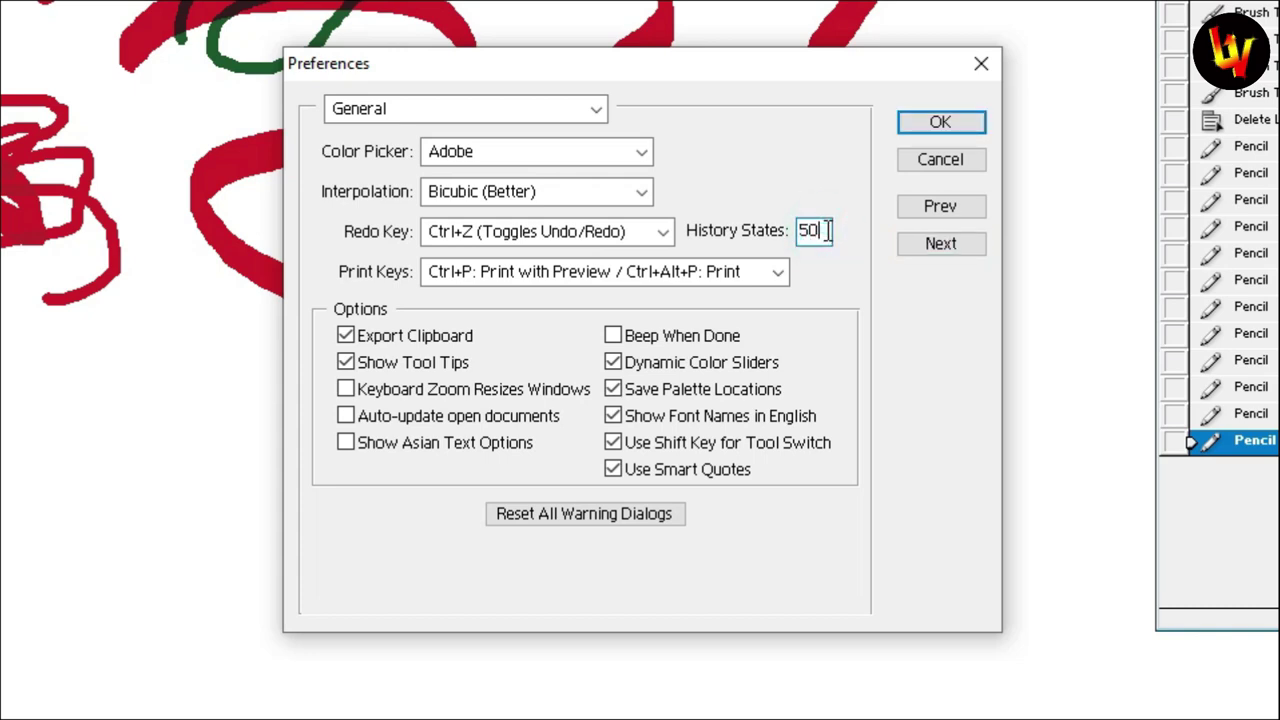
{"action": "double_click", "coordinate": [826, 230]}
{"action": "left_click", "coordinate": [814, 231]}
{"action": "left_click_drag", "start_coordinate": [820, 231], "coordinate": [795, 231]}
{"action": "type", "text": "3"}
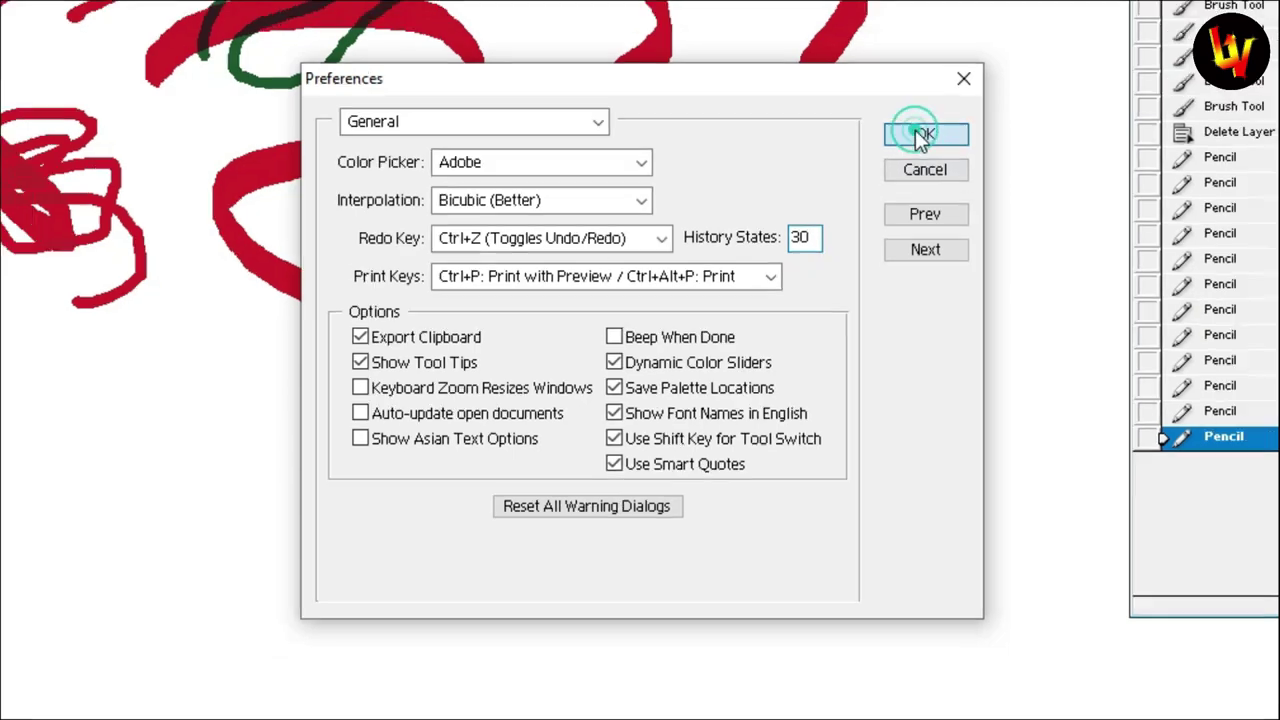
- Confirm the preferences and give the History Brush a hard 19 px tip enlarged to 175
{"action": "left_click", "coordinate": [938, 123]}
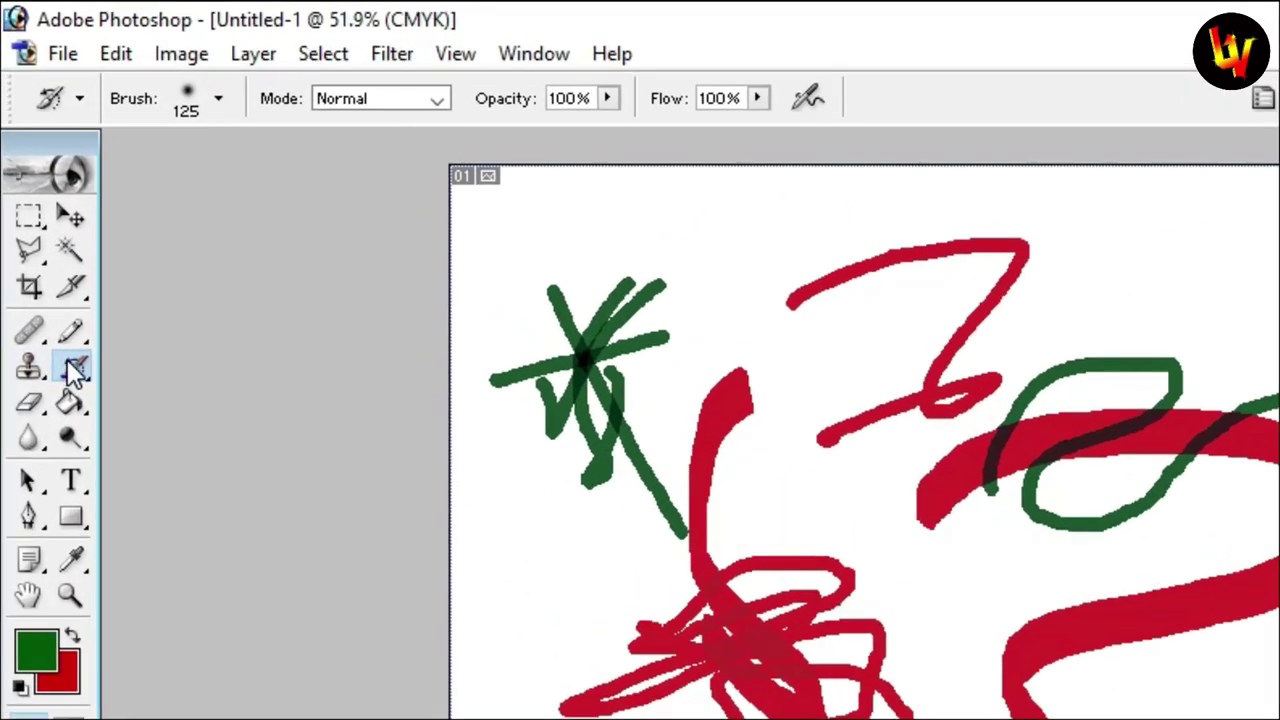
{"action": "left_click", "coordinate": [31, 152]}
{"action": "left_click", "coordinate": [150, 367]}
{"action": "left_click", "coordinate": [219, 99]}
{"action": "scroll", "coordinate": [225, 425], "scroll_direction": "down", "scroll_amount": 2}
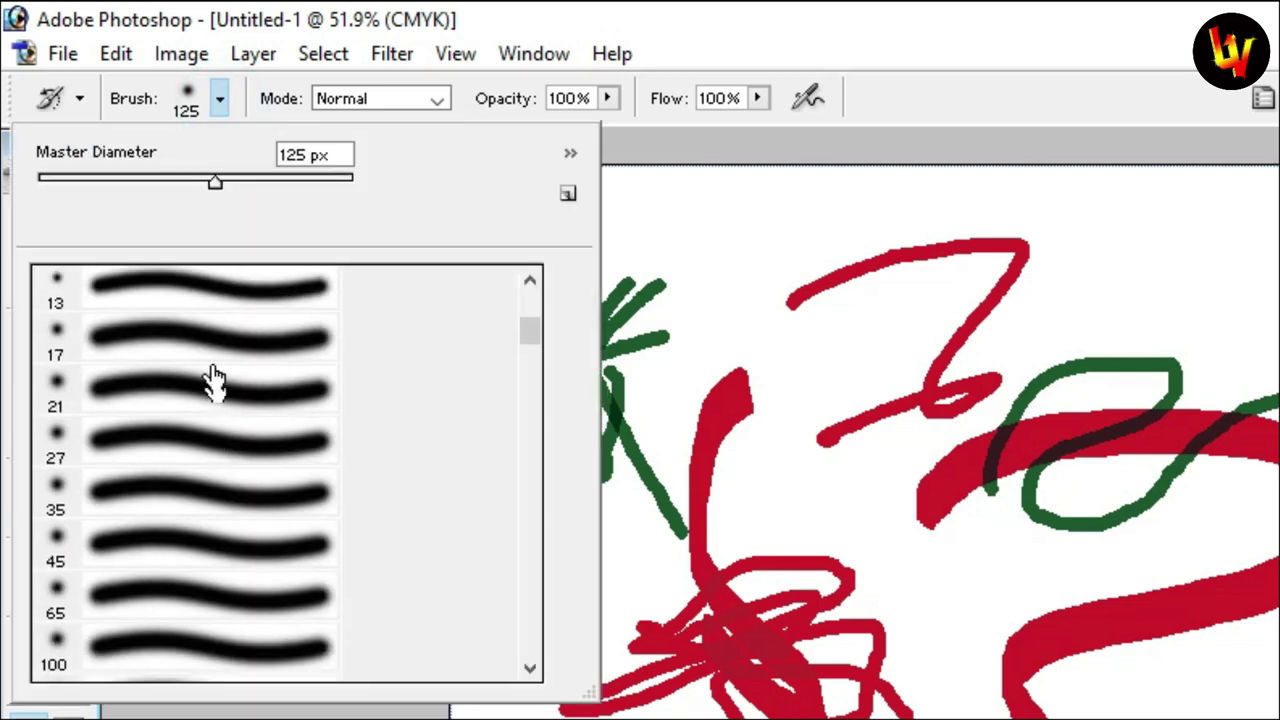
{"action": "scroll", "coordinate": [214, 377], "scroll_direction": "up", "scroll_amount": 3}
{"action": "scroll", "coordinate": [212, 375], "scroll_direction": "up", "scroll_amount": 2}
{"action": "left_click", "coordinate": [212, 375]}
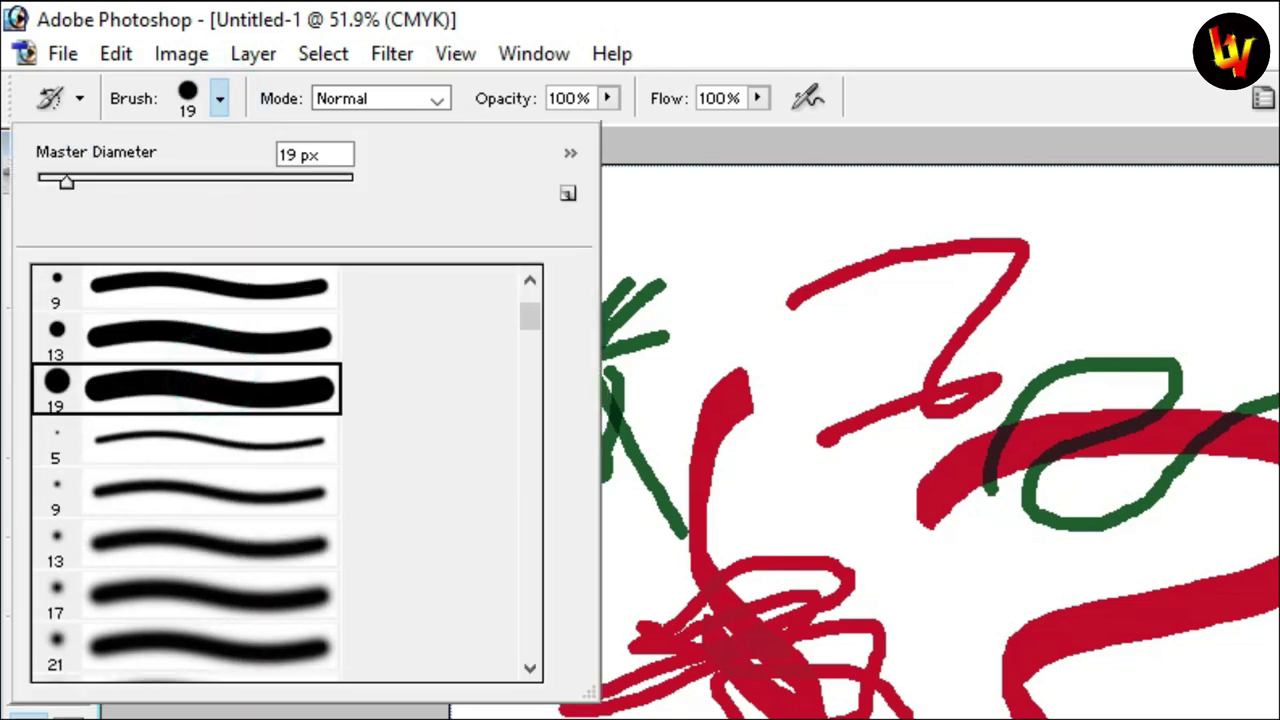
{"action": "double_click", "coordinate": [214, 373]}
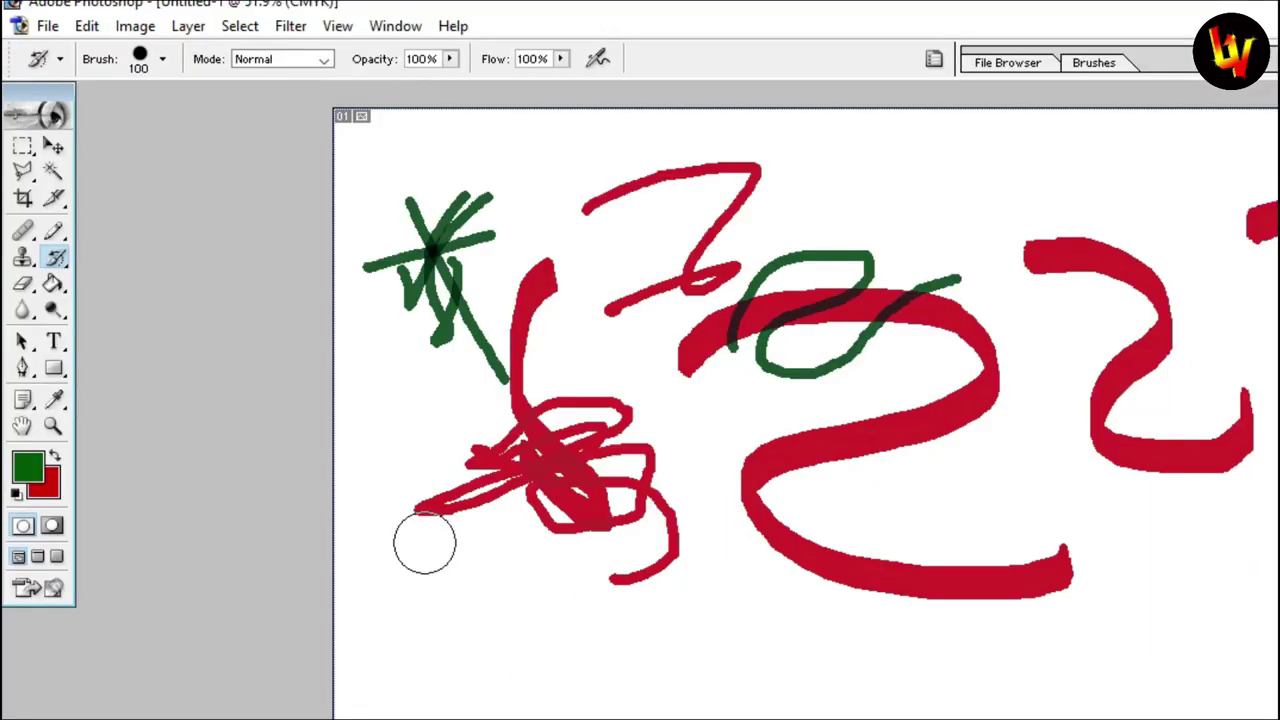
{"action": "key", "text": "bracketright"}
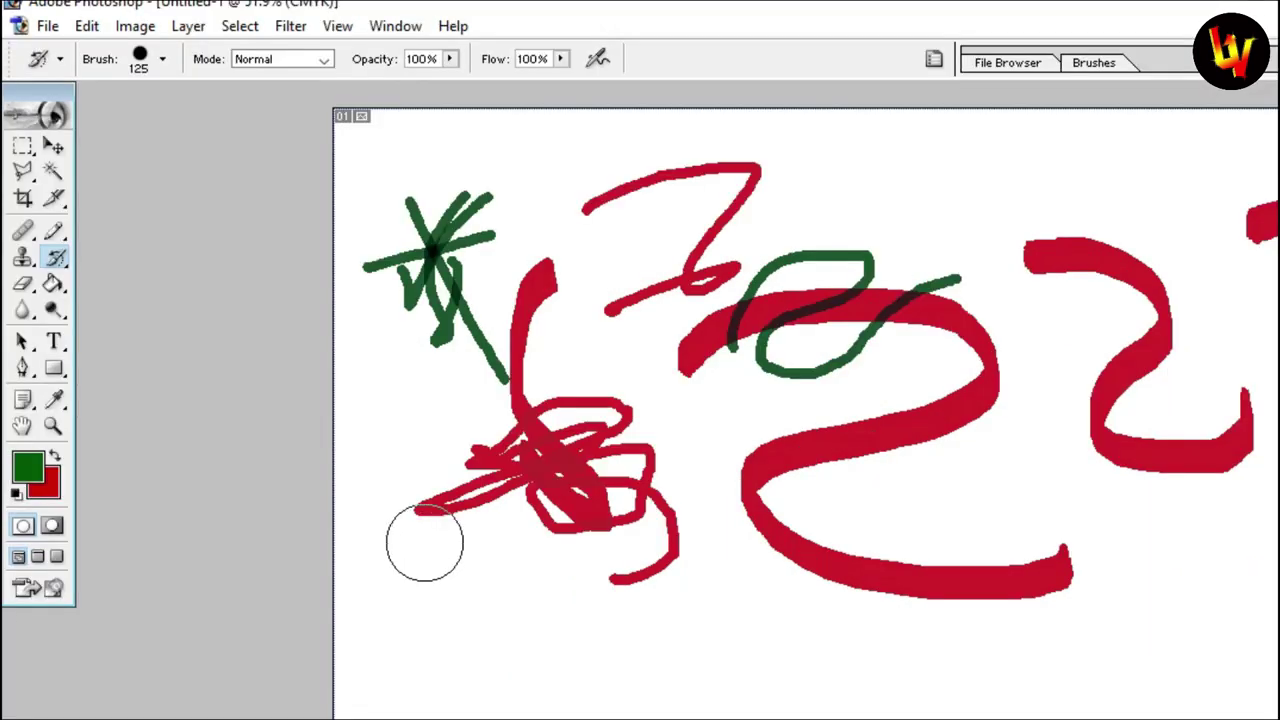
{"action": "key", "text": "bracketright"}
{"action": "key", "text": "bracketright"}
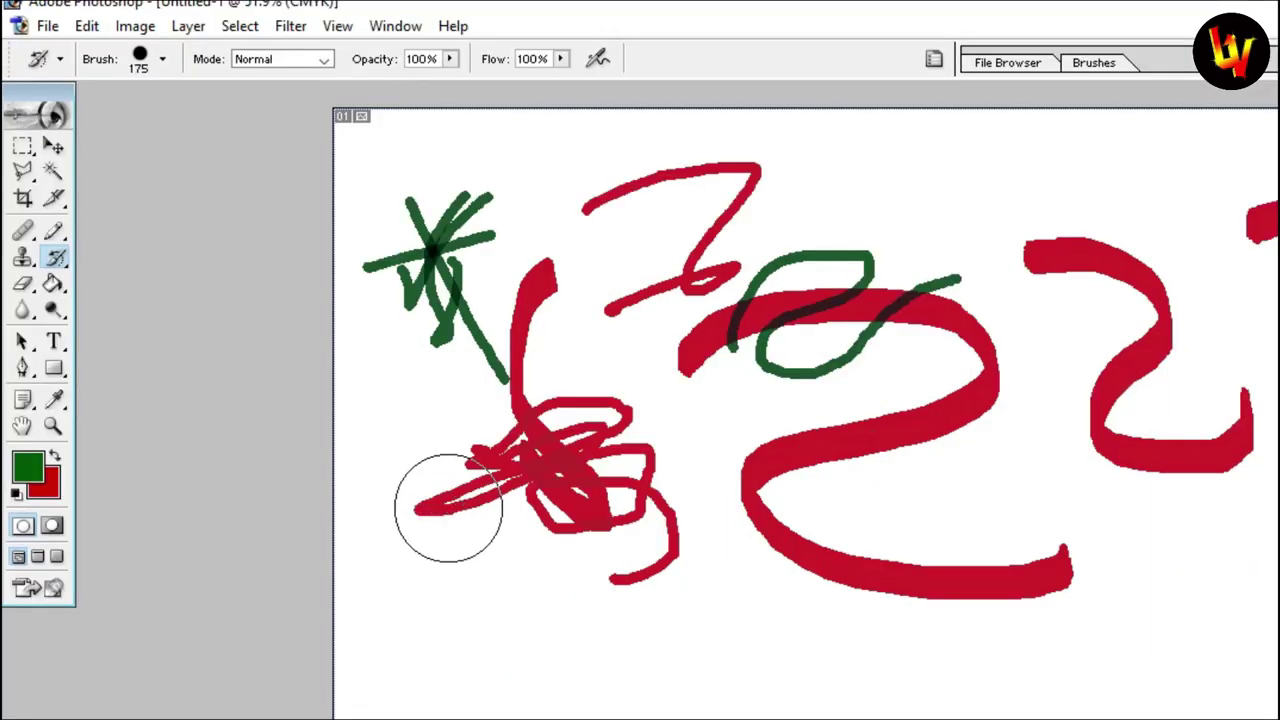
- Paint History Brush strokes over the red and green drawing, undoing two along the way
{"action": "mouse_move", "coordinate": [709, 376]}
{"action": "left_mouse_down"}
{"action": "mouse_move", "coordinate": [646, 306]}
{"action": "mouse_move", "coordinate": [591, 406]}
{"action": "mouse_move", "coordinate": [466, 540]}
{"action": "mouse_move", "coordinate": [514, 271]}
{"action": "mouse_move", "coordinate": [429, 220]}
{"action": "mouse_move", "coordinate": [437, 323]}
{"action": "left_mouse_up"}
{"action": "mouse_move", "coordinate": [511, 249]}
{"action": "left_mouse_down"}
{"action": "mouse_move", "coordinate": [726, 214]}
{"action": "mouse_move", "coordinate": [671, 360]}
{"action": "mouse_move", "coordinate": [829, 180]}
{"action": "mouse_move", "coordinate": [713, 375]}
{"action": "left_mouse_up"}
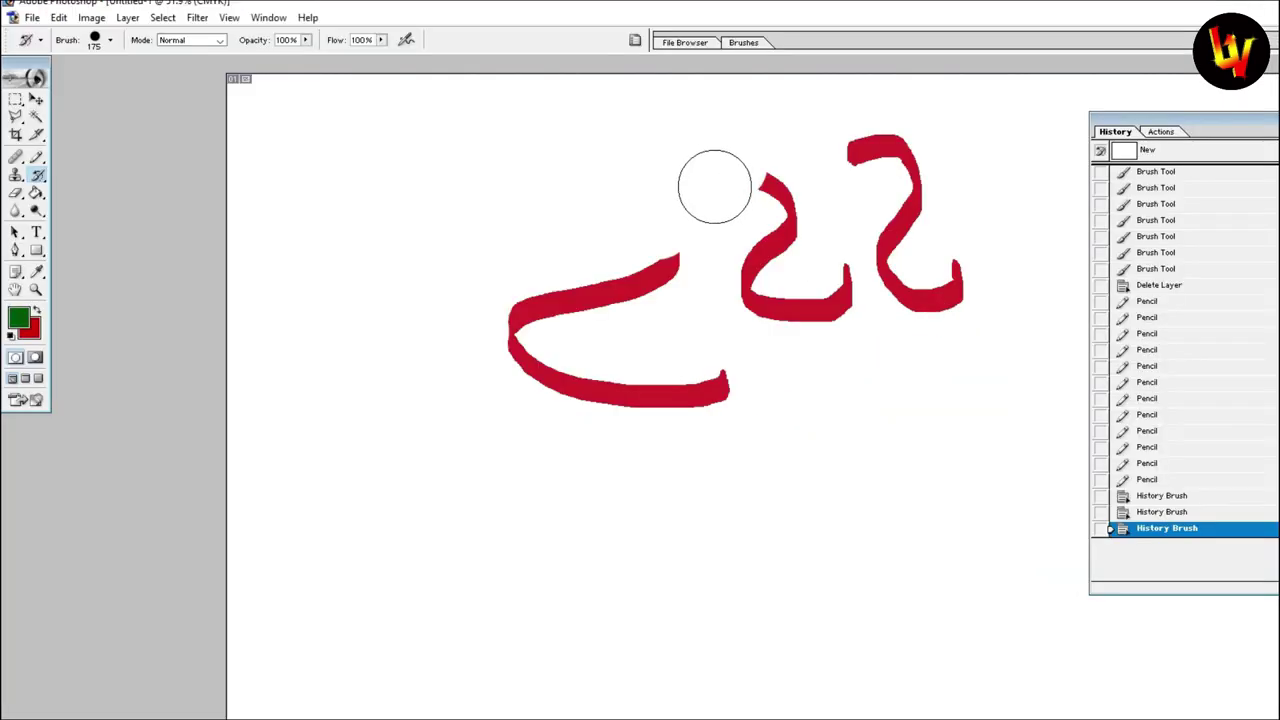
{"action": "mouse_move", "coordinate": [714, 191]}
{"action": "left_mouse_down"}
{"action": "mouse_move", "coordinate": [649, 289]}
{"action": "mouse_move", "coordinate": [507, 343]}
{"action": "mouse_move", "coordinate": [708, 389]}
{"action": "mouse_move", "coordinate": [806, 160]}
{"action": "mouse_move", "coordinate": [940, 244]}
{"action": "mouse_move", "coordinate": [826, 251]}
{"action": "mouse_move", "coordinate": [866, 289]}
{"action": "mouse_move", "coordinate": [797, 214]}
{"action": "mouse_move", "coordinate": [886, 326]}
{"action": "left_mouse_up"}
{"action": "key", "text": "ctrl+alt+z"}
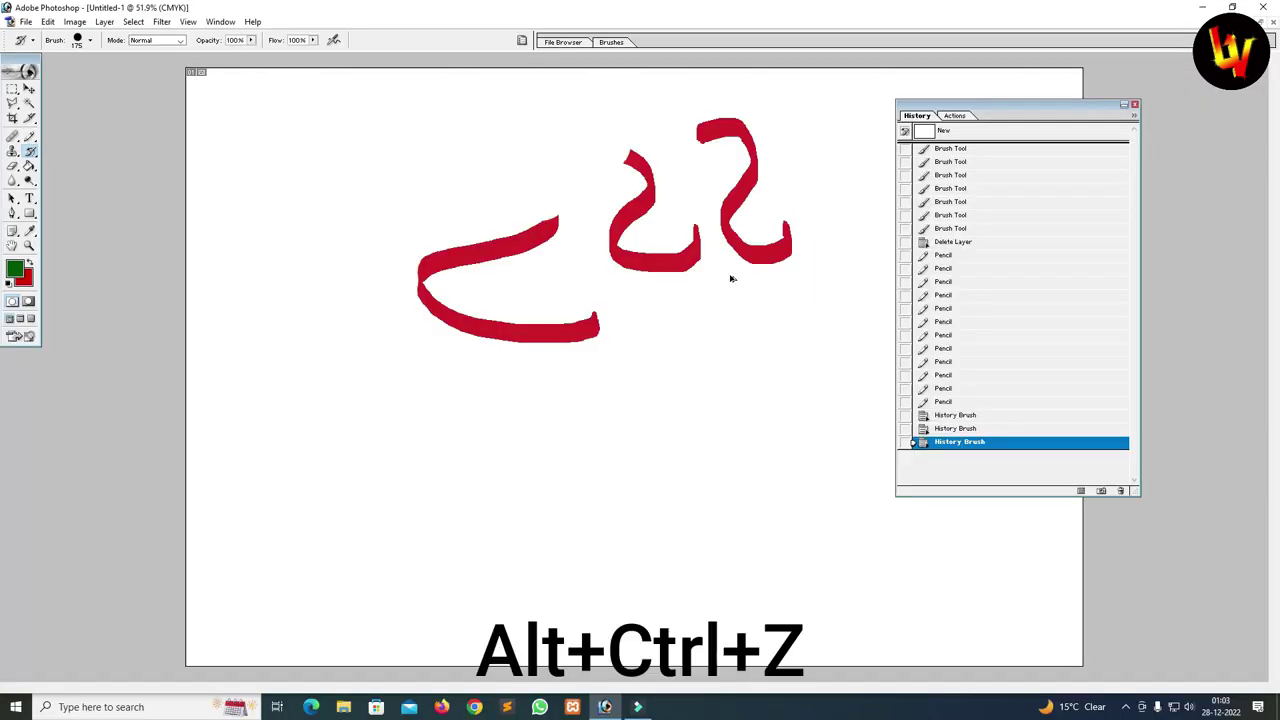
{"action": "key", "text": "ctrl+alt+z"}
{"action": "key", "text": "ctrl+alt+z"}
{"action": "key", "text": "ctrl+alt+z"}
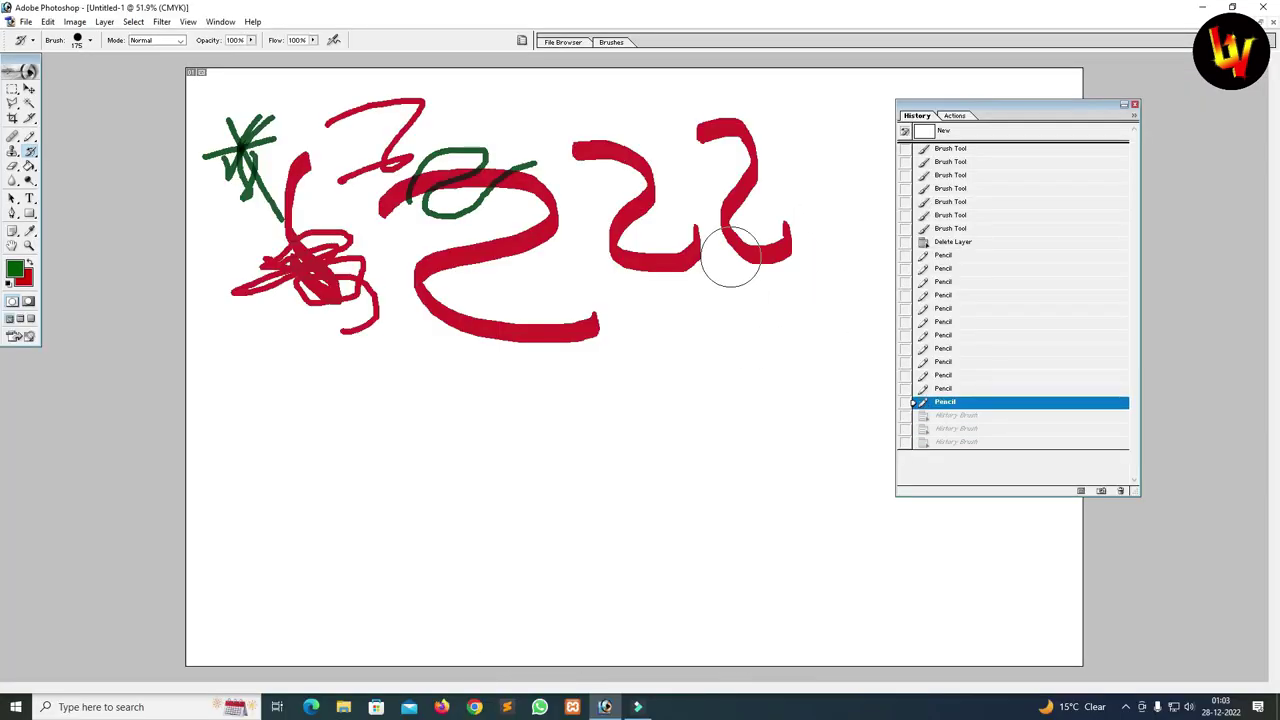
{"action": "mouse_move", "coordinate": [243, 194]}
{"action": "left_mouse_down"}
{"action": "mouse_move", "coordinate": [357, 234]}
{"action": "mouse_move", "coordinate": [289, 247]}
{"action": "mouse_move", "coordinate": [363, 300]}
{"action": "left_mouse_up"}
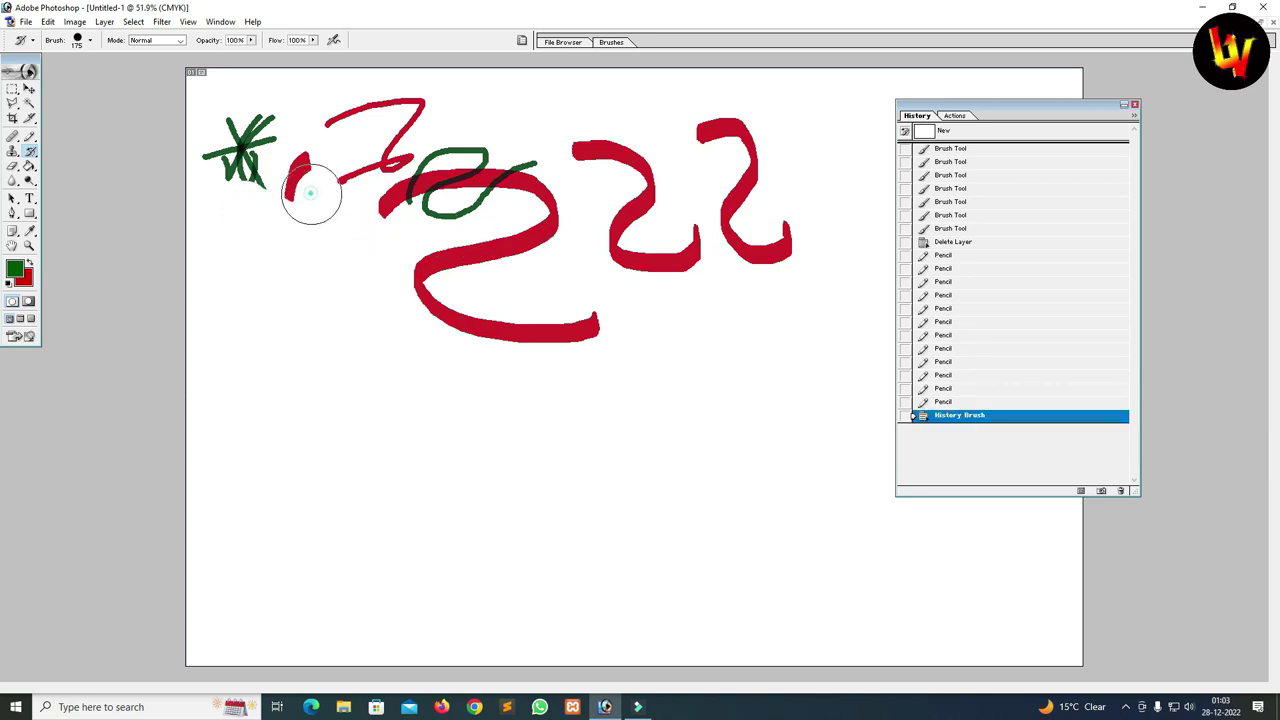
{"action": "mouse_move", "coordinate": [309, 191]}
{"action": "left_mouse_down"}
{"action": "mouse_move", "coordinate": [240, 149]}
{"action": "mouse_move", "coordinate": [286, 129]}
{"action": "mouse_move", "coordinate": [363, 183]}
{"action": "mouse_move", "coordinate": [420, 189]}
{"action": "mouse_move", "coordinate": [511, 171]}
{"action": "mouse_move", "coordinate": [503, 194]}
{"action": "left_mouse_up"}
- Return to the last Pencil state and add three new empty layers, Layer 1 to Layer 3
{"action": "left_click", "coordinate": [945, 401]}
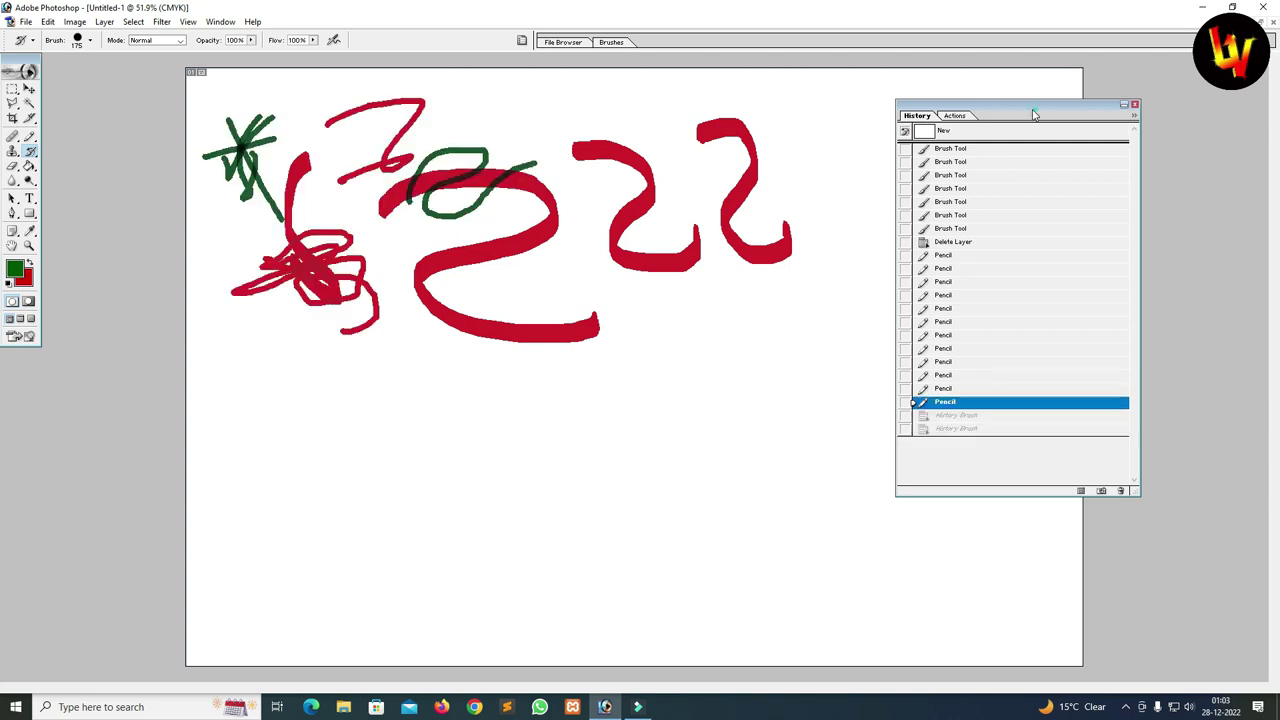
{"action": "left_click_drag", "start_coordinate": [1036, 105], "coordinate": [786, 117]}
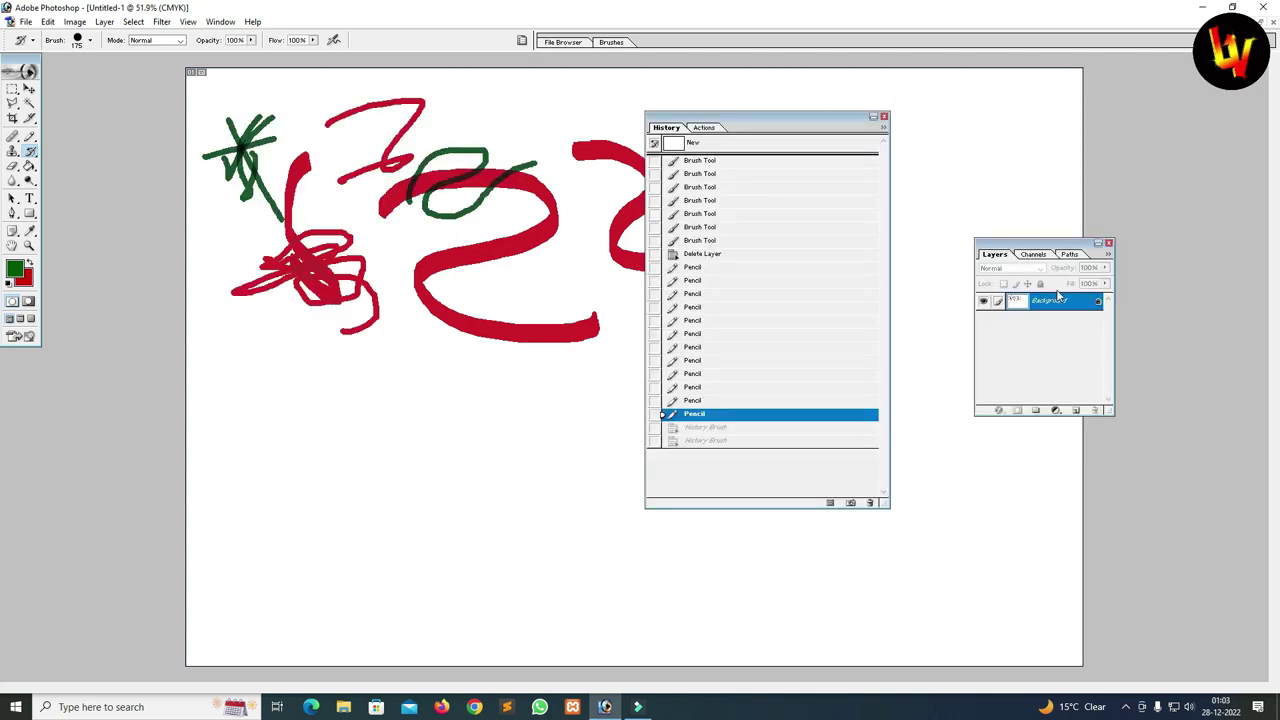
{"action": "left_click", "coordinate": [1073, 410]}
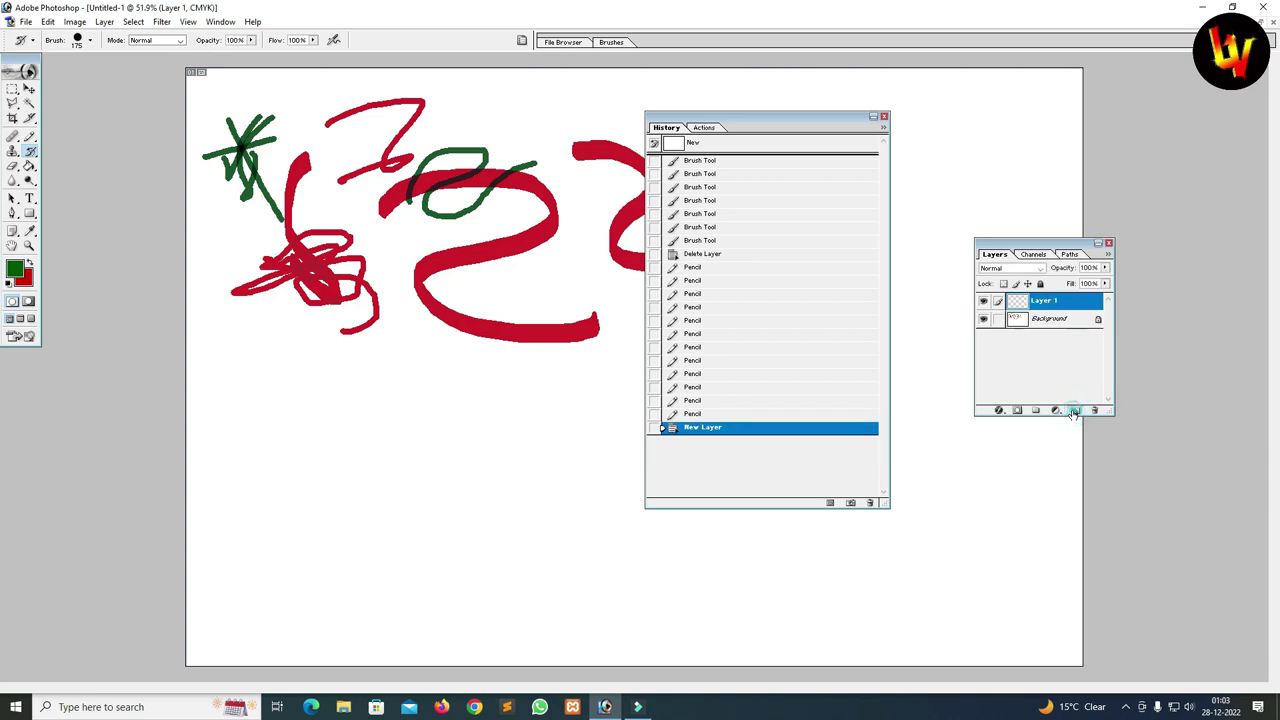
{"action": "left_click", "coordinate": [1073, 410]}
{"action": "left_click", "coordinate": [1073, 410]}
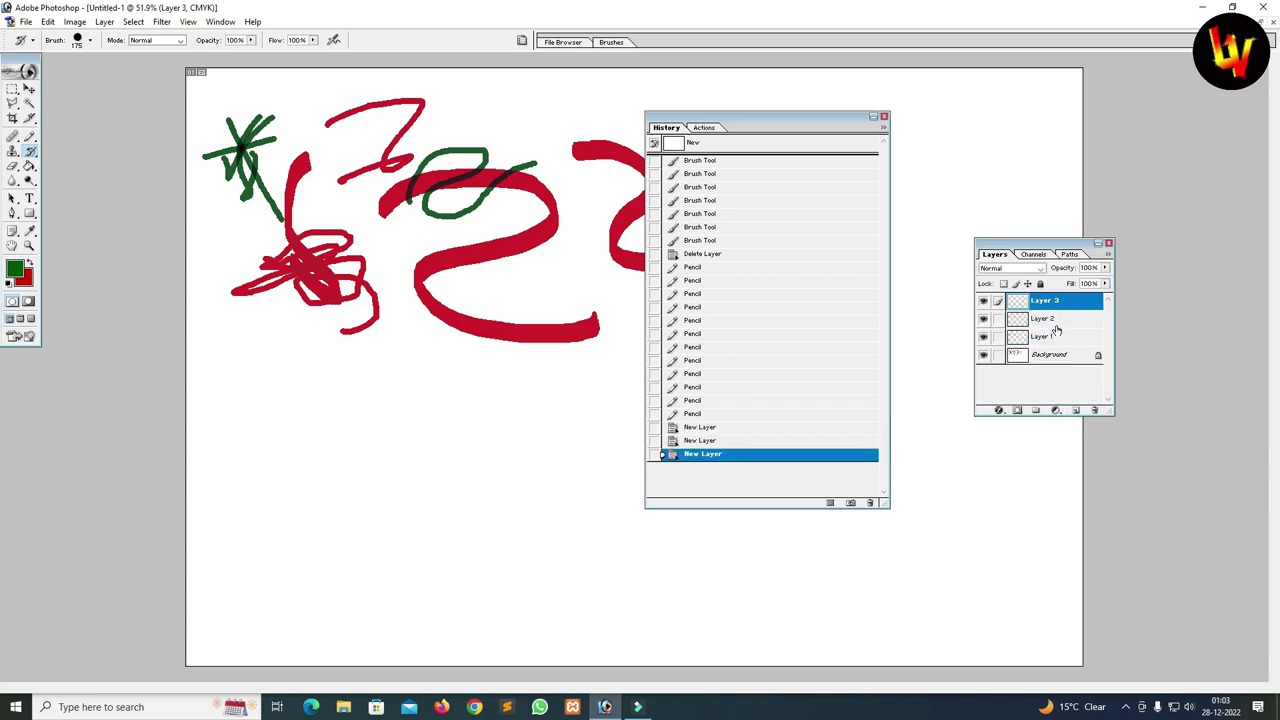
{"action": "left_click", "coordinate": [1049, 337]}
{"action": "left_click", "coordinate": [1055, 319]}
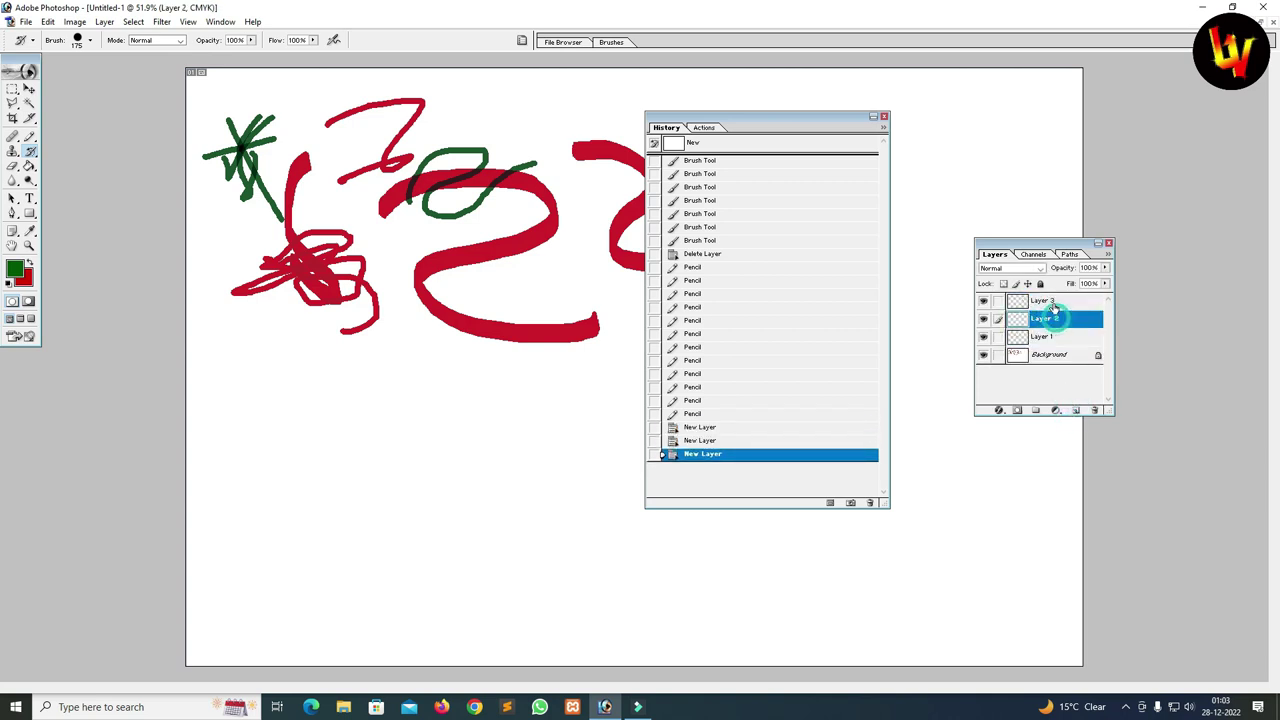
{"action": "left_click", "coordinate": [1042, 302]}
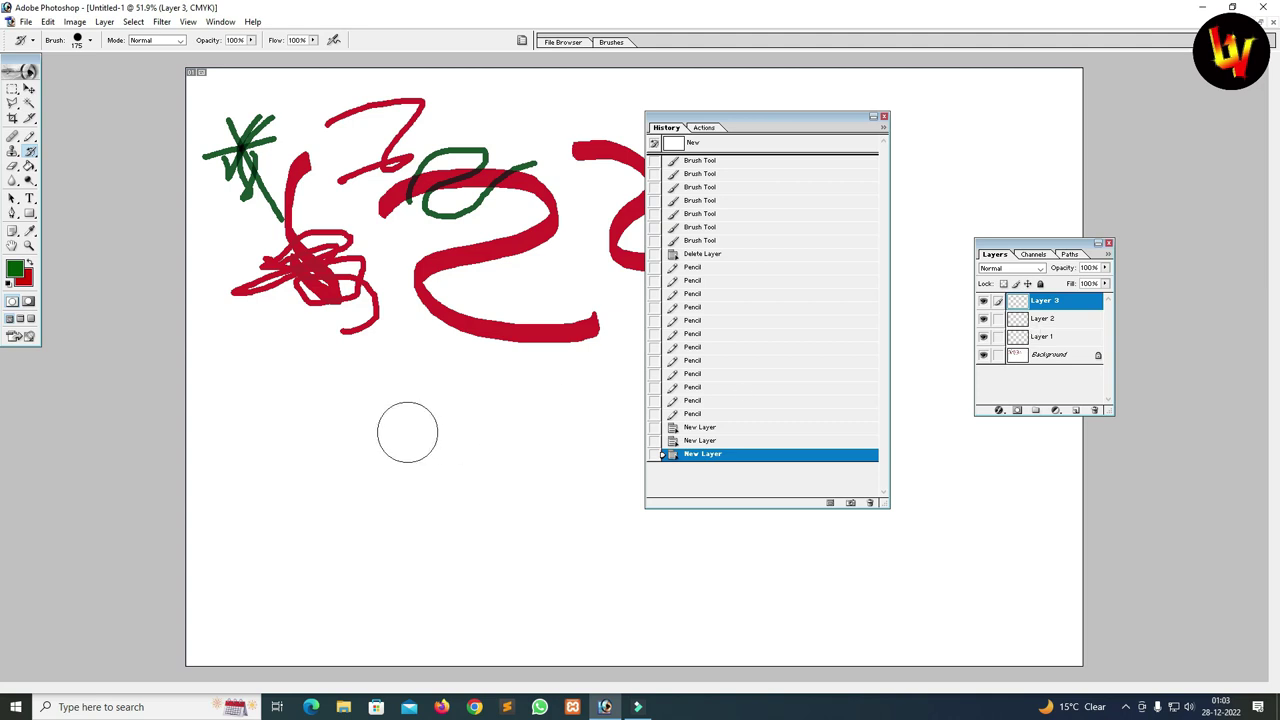
- With the Brush tool, draw thin green strokes on Layer 3, Layer 2 and Layer 1
{"action": "left_click_drag", "start_coordinate": [473, 480], "coordinate": [437, 454]}
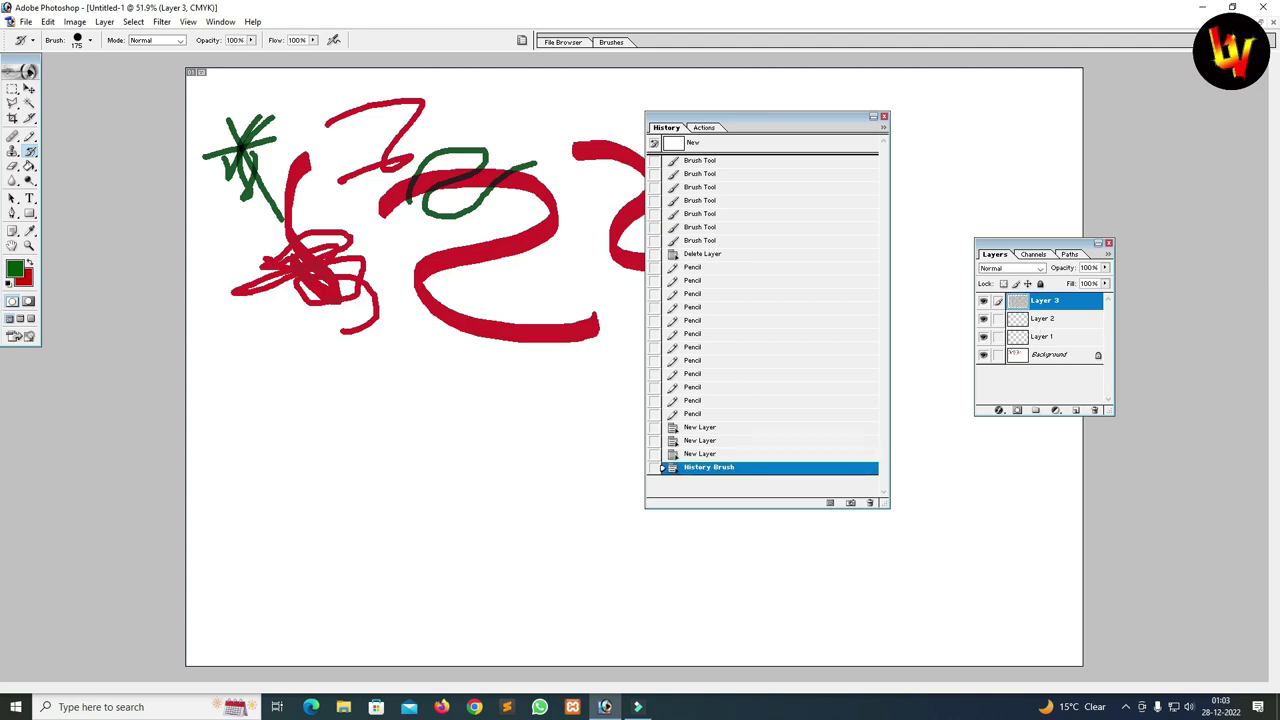
{"action": "left_click", "coordinate": [30, 137]}
{"action": "left_click", "coordinate": [57, 133]}
{"action": "mouse_move", "coordinate": [285, 385]}
{"action": "left_mouse_down"}
{"action": "mouse_move", "coordinate": [365, 453]}
{"action": "mouse_move", "coordinate": [333, 444]}
{"action": "left_mouse_up"}
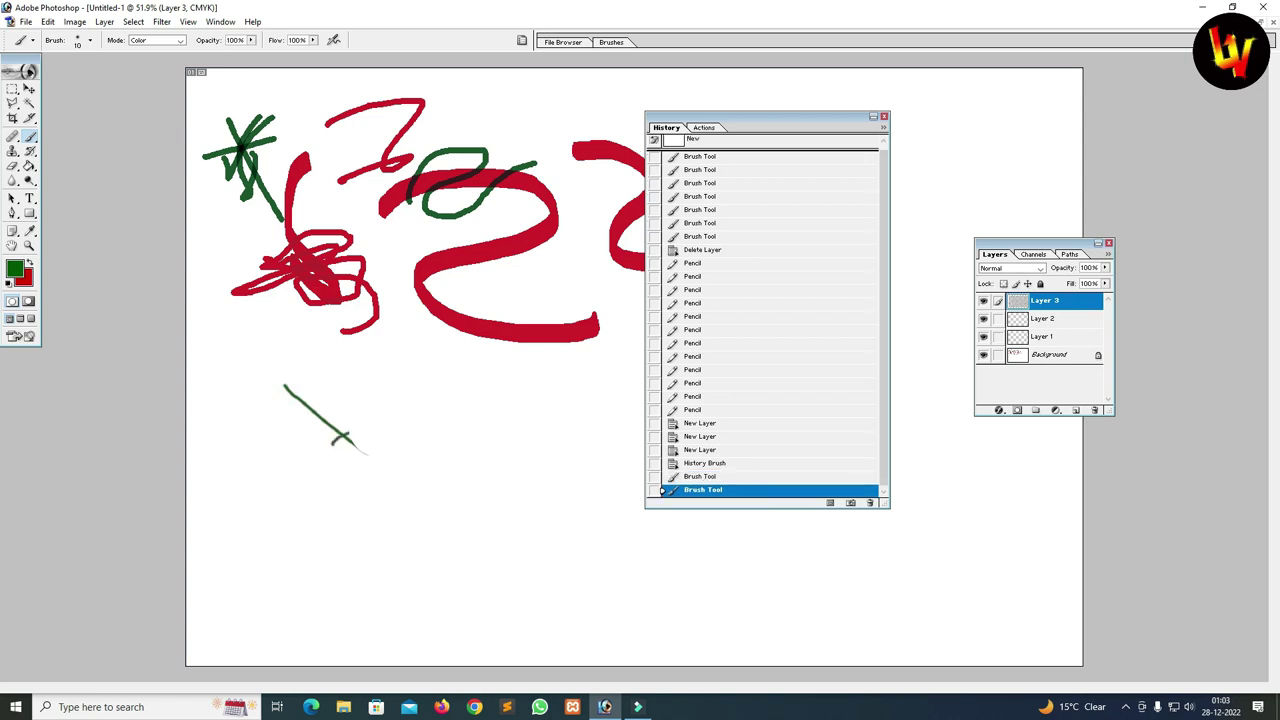
{"action": "left_click", "coordinate": [1045, 320]}
{"action": "left_click_drag", "start_coordinate": [440, 345], "coordinate": [425, 414]}
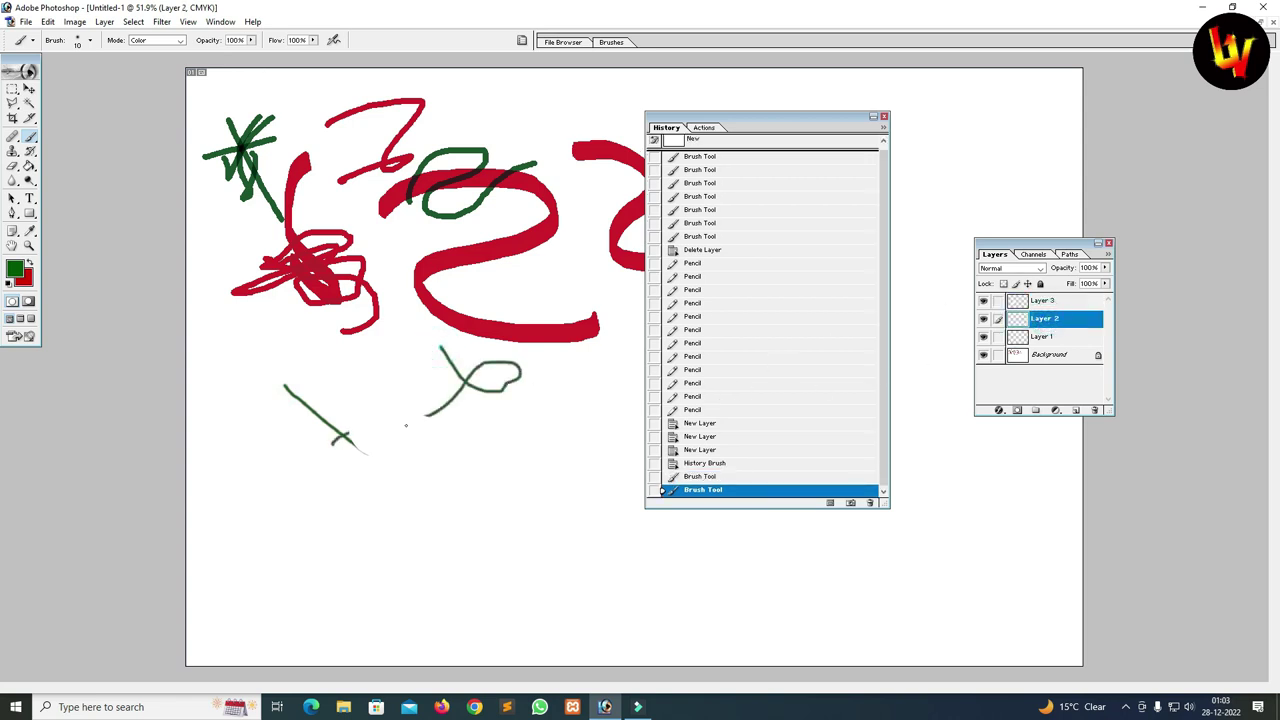
{"action": "left_click", "coordinate": [1040, 336]}
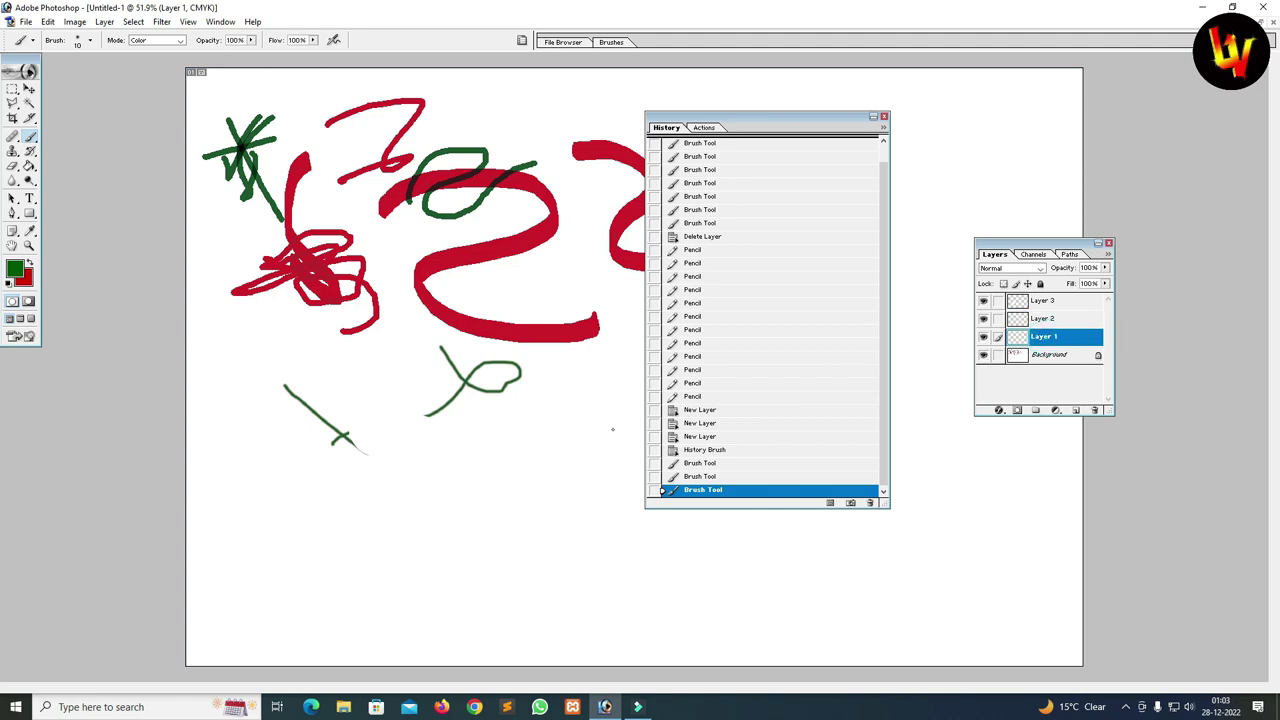
{"action": "left_click_drag", "start_coordinate": [368, 455], "coordinate": [446, 497]}
{"action": "left_click_drag", "start_coordinate": [500, 470], "coordinate": [580, 418]}
{"action": "left_click_drag", "start_coordinate": [448, 428], "coordinate": [575, 475]}
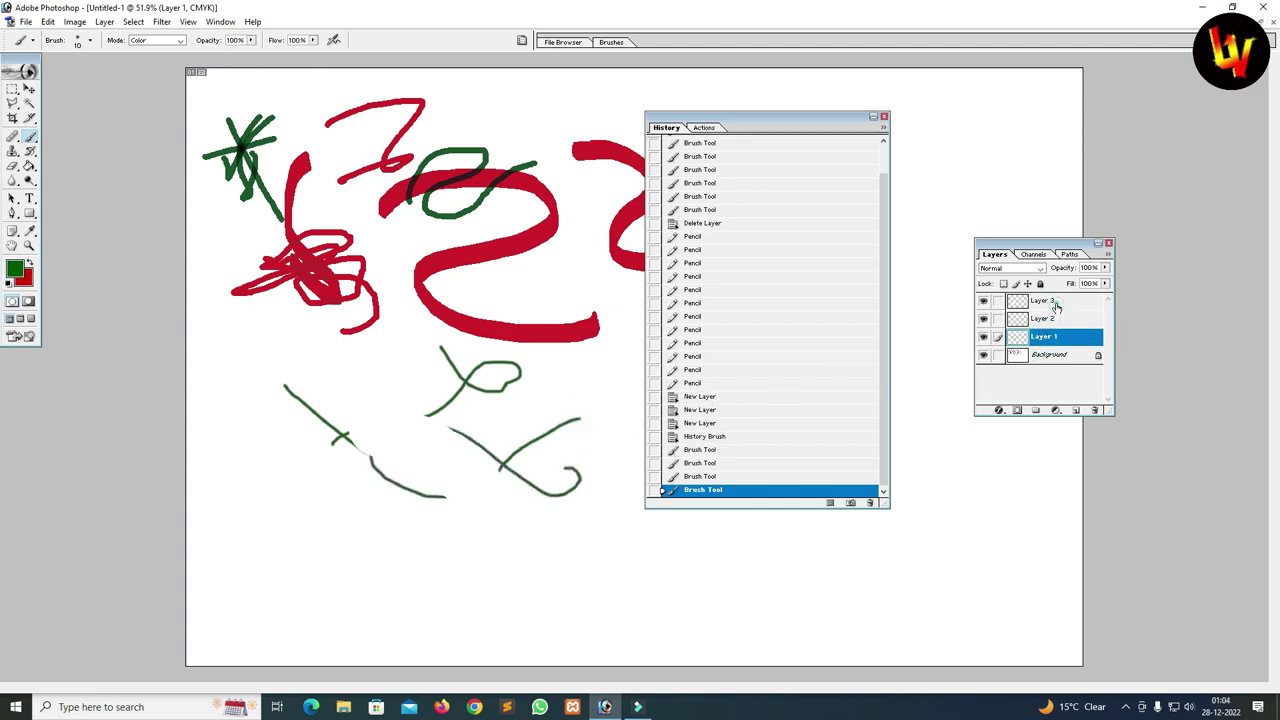
{"action": "left_click", "coordinate": [1056, 306]}
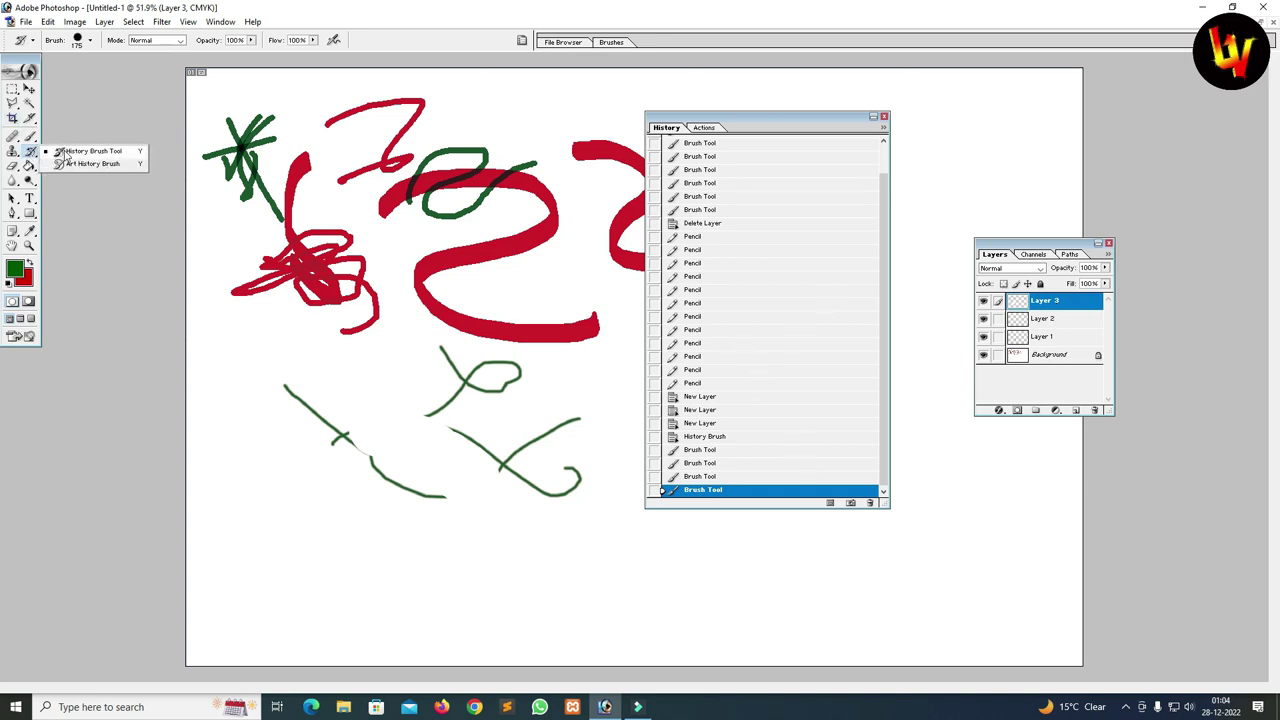
- Switch to the History Brush and paint the lower green and red strokes back to blank
{"action": "left_click_drag", "start_coordinate": [30, 152], "coordinate": [80, 148]}
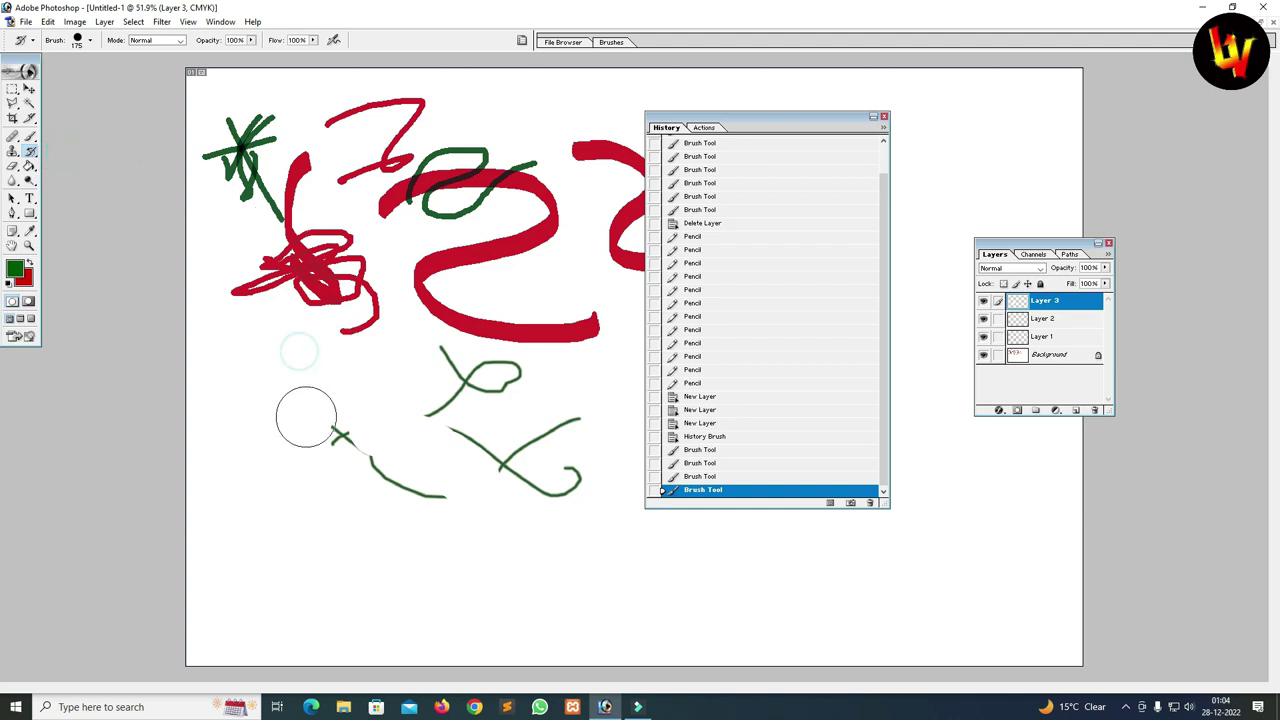
{"action": "left_click_drag", "start_coordinate": [293, 235], "coordinate": [515, 385]}
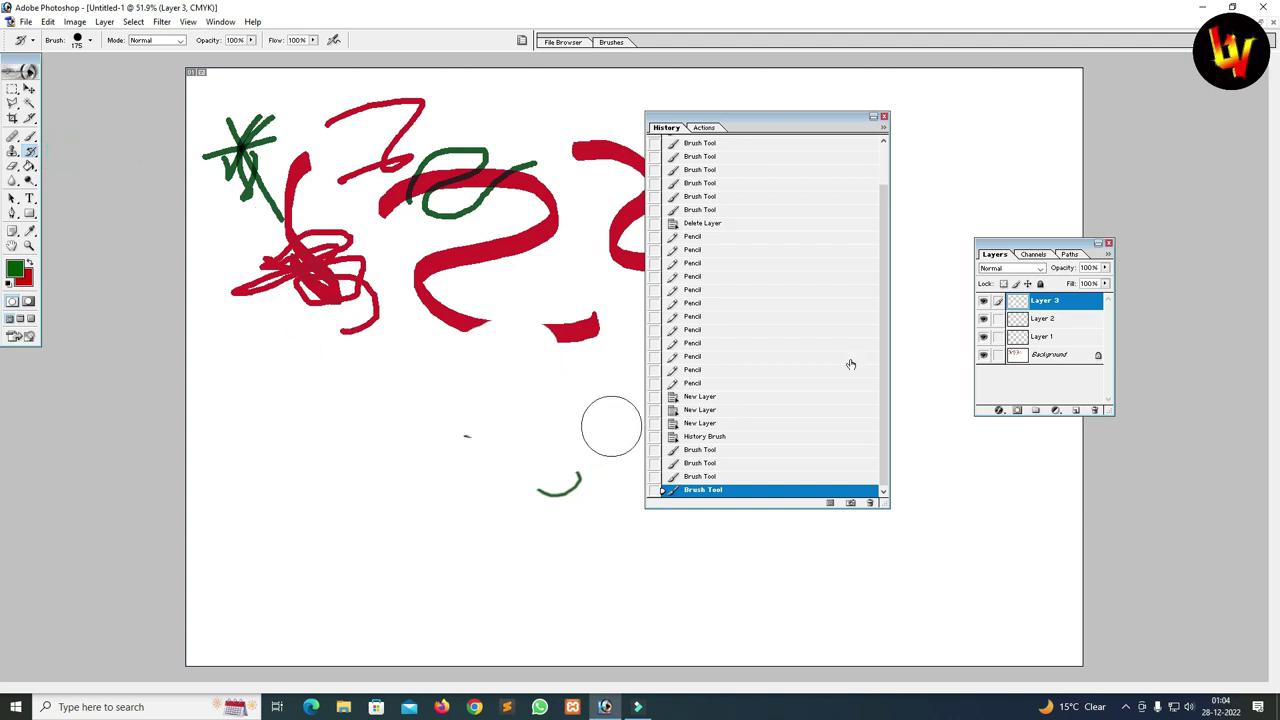
{"action": "left_click_drag", "start_coordinate": [358, 452], "coordinate": [613, 424]}
{"action": "mouse_move", "coordinate": [465, 444]}
{"action": "left_mouse_down"}
{"action": "mouse_move", "coordinate": [448, 328]}
{"action": "mouse_move", "coordinate": [517, 191]}
{"action": "mouse_move", "coordinate": [455, 165]}
{"action": "mouse_move", "coordinate": [380, 186]}
{"action": "left_mouse_up"}
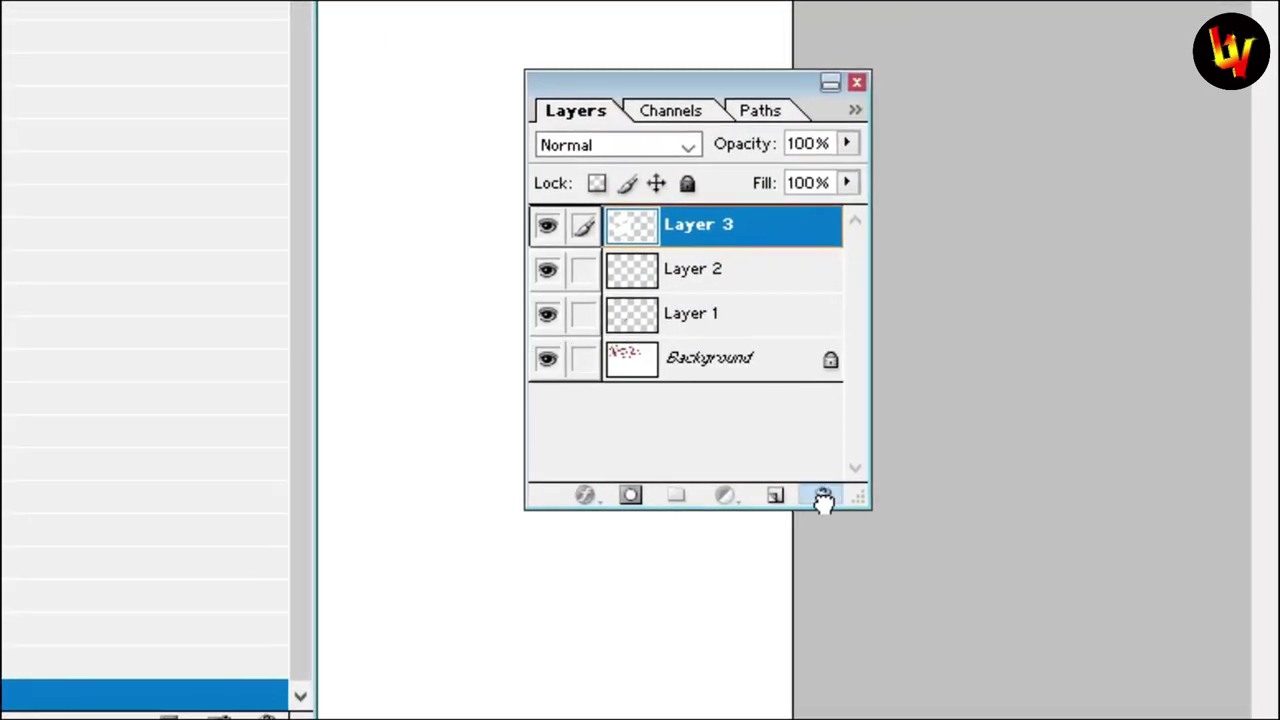
- Delete Layer 3 and Layer 2 by dragging them to the trash
{"action": "left_click", "coordinate": [823, 500]}
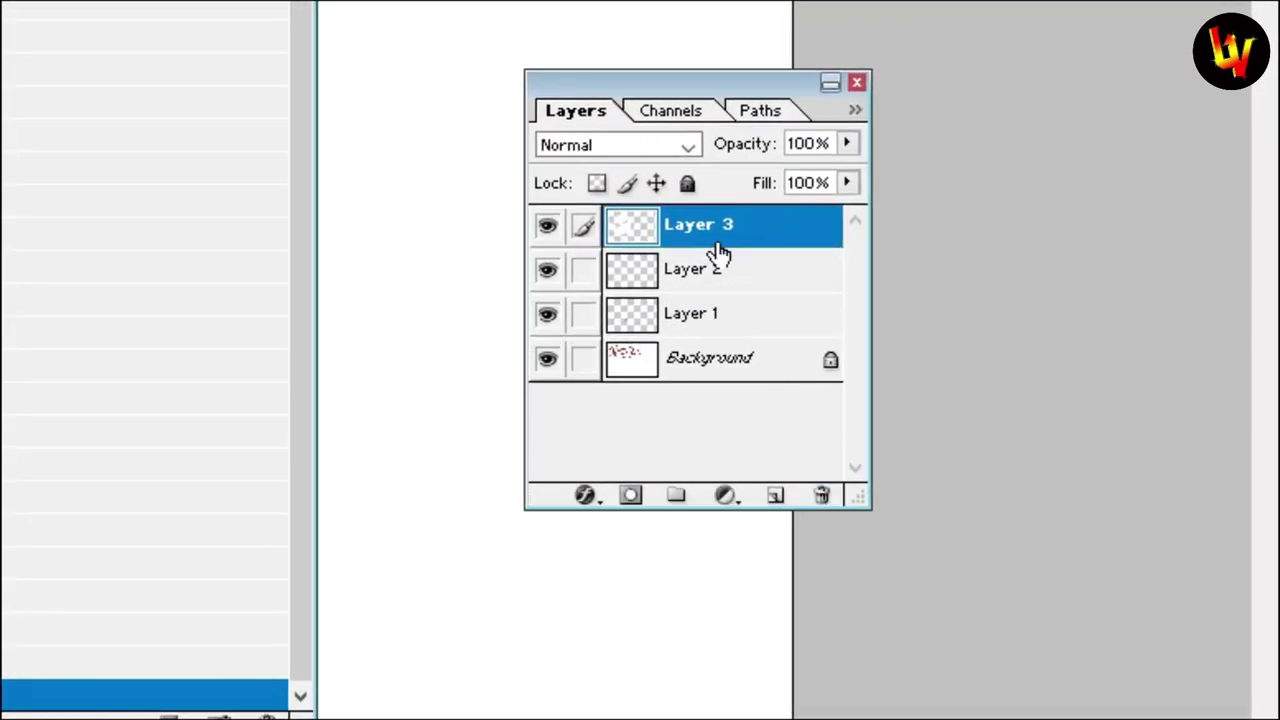
{"action": "left_click_drag", "start_coordinate": [720, 237], "coordinate": [820, 496]}
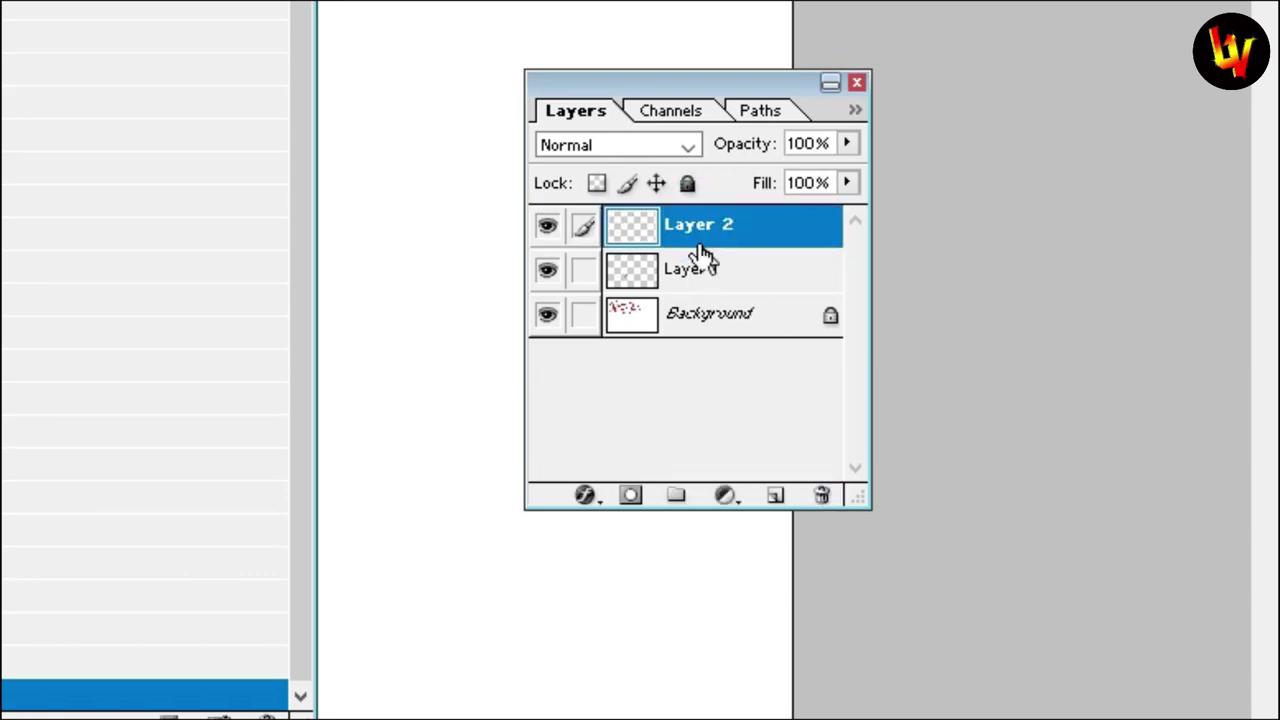
{"action": "left_click_drag", "start_coordinate": [700, 240], "coordinate": [820, 496]}
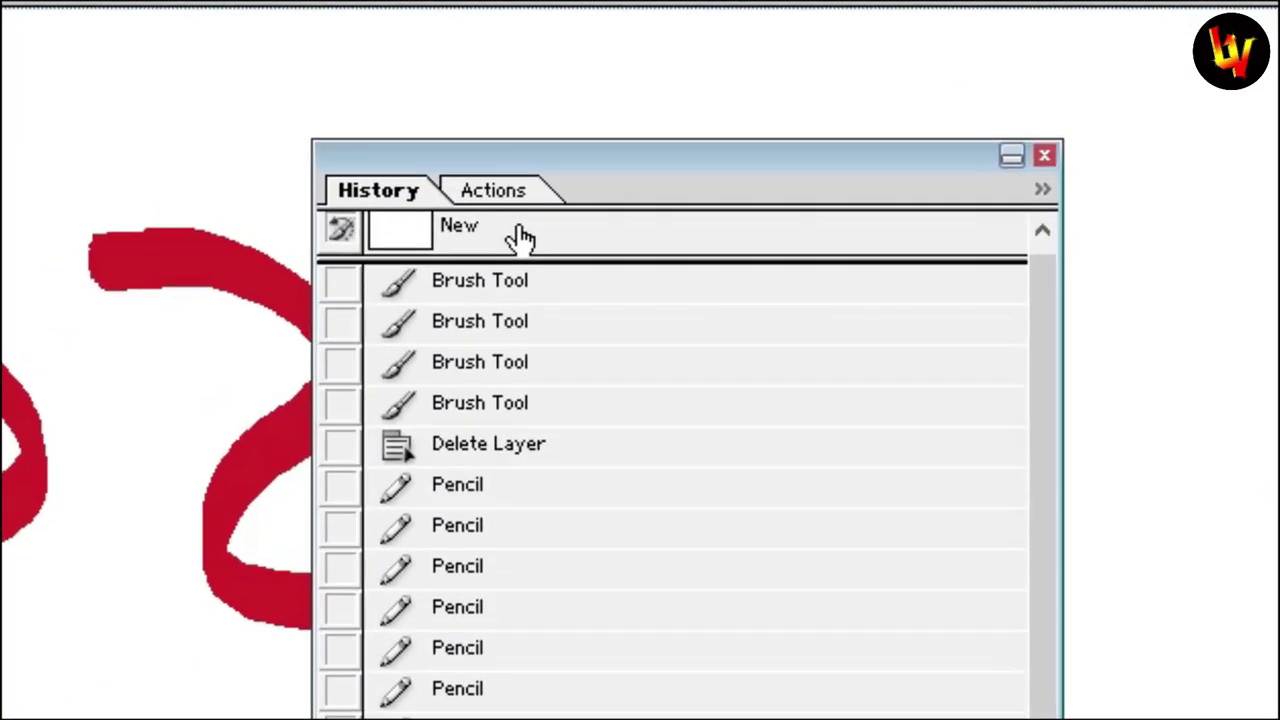
{"action": "left_click_drag", "start_coordinate": [766, 171], "coordinate": [1019, 173]}
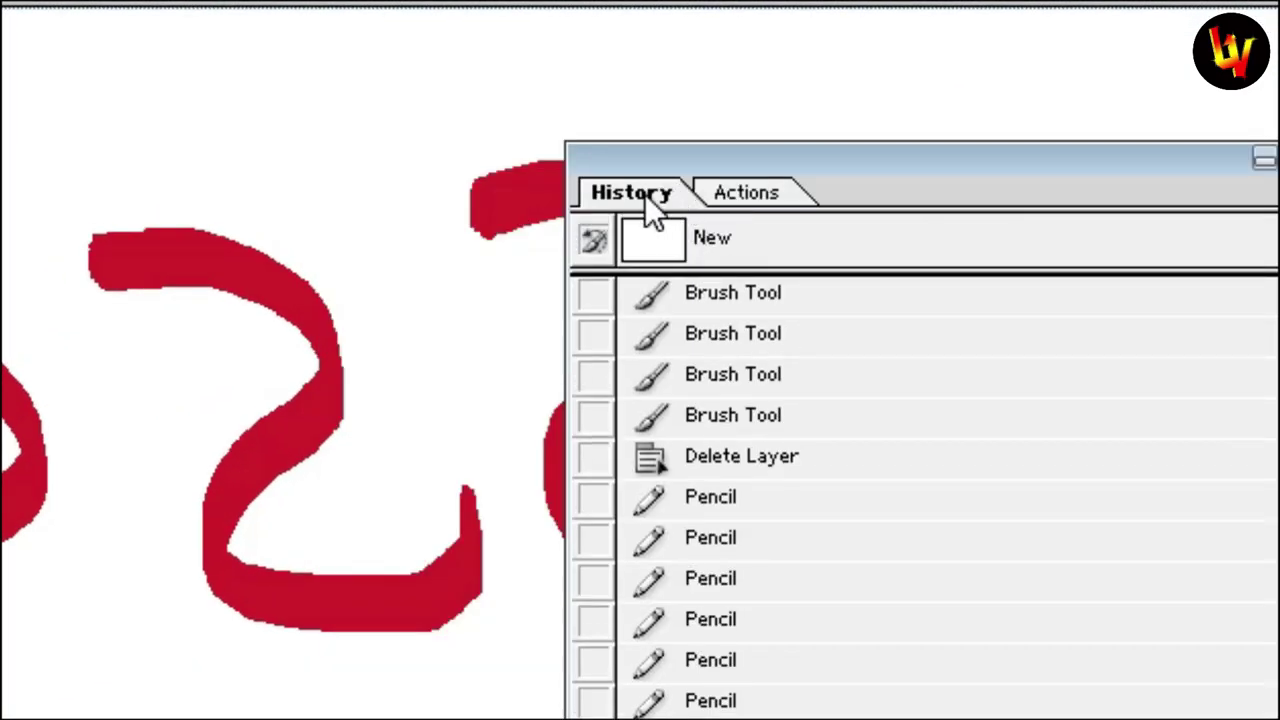
{"action": "left_click", "coordinate": [745, 194]}
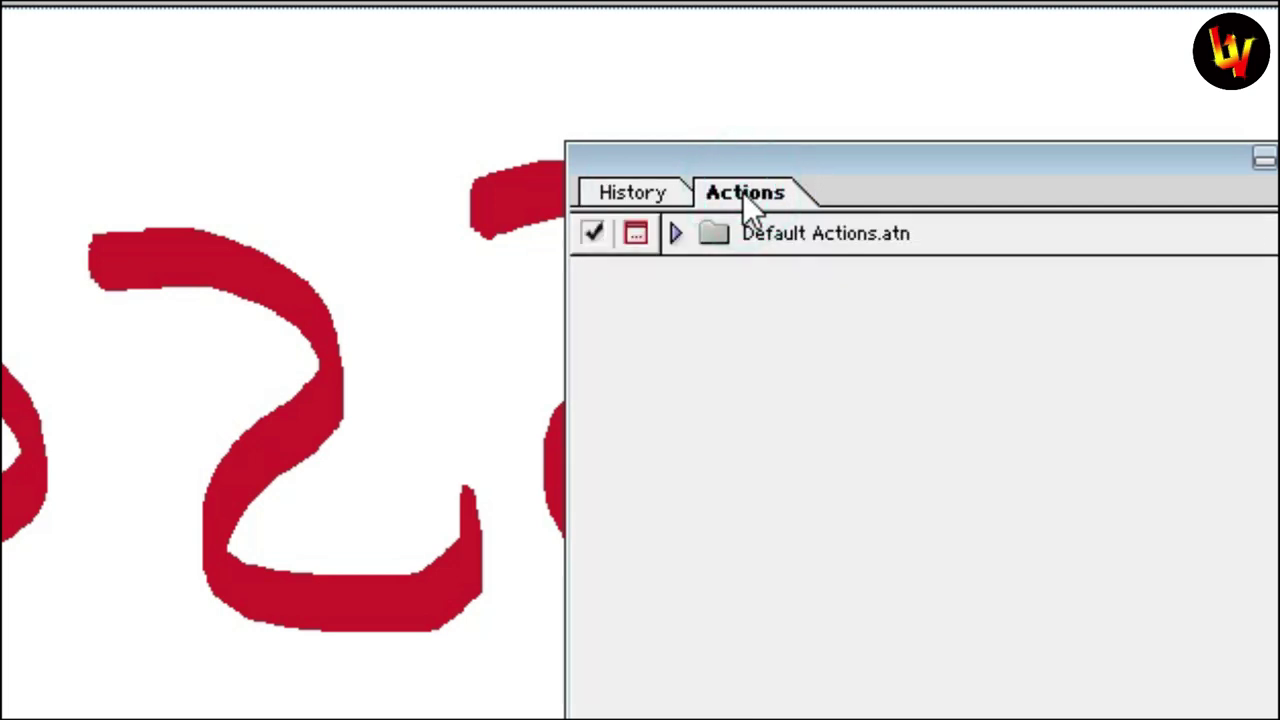
{"action": "left_click", "coordinate": [634, 192]}
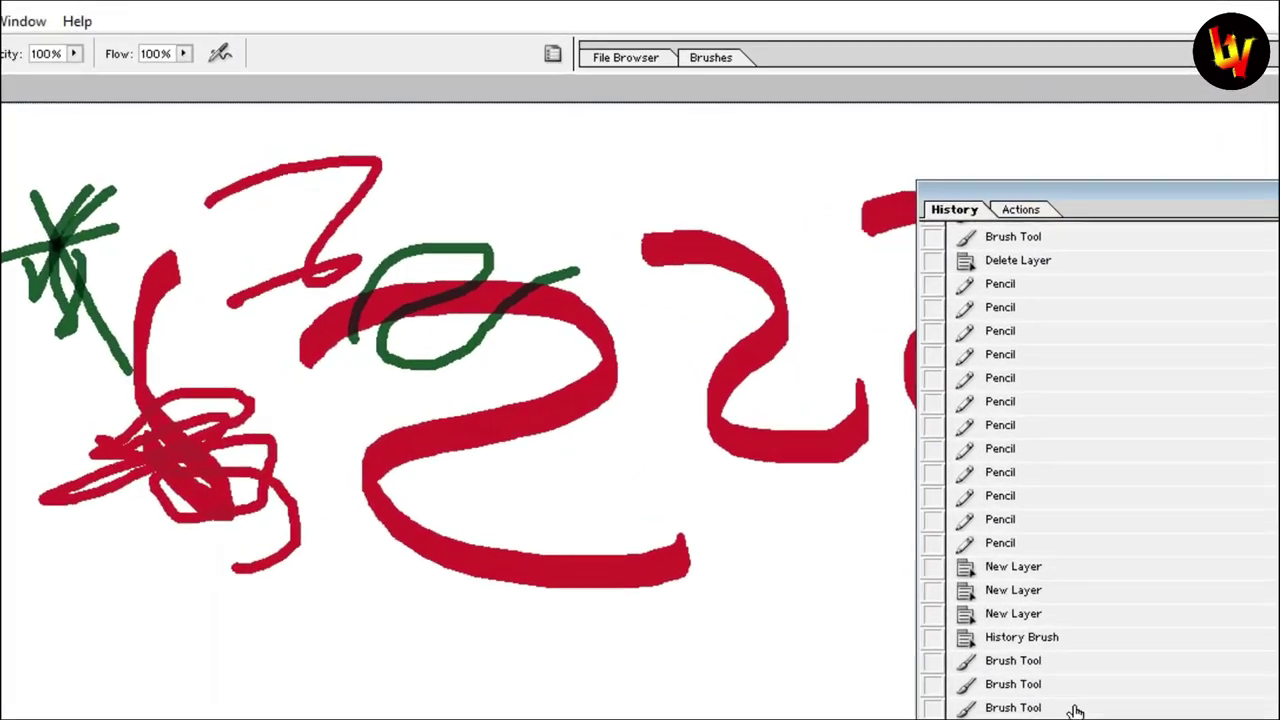
- Step the history back through the earlier strokes to the first Brush Tool state after History Brush
{"action": "scroll", "coordinate": [1064, 290], "scroll_direction": "up", "scroll_amount": 1}
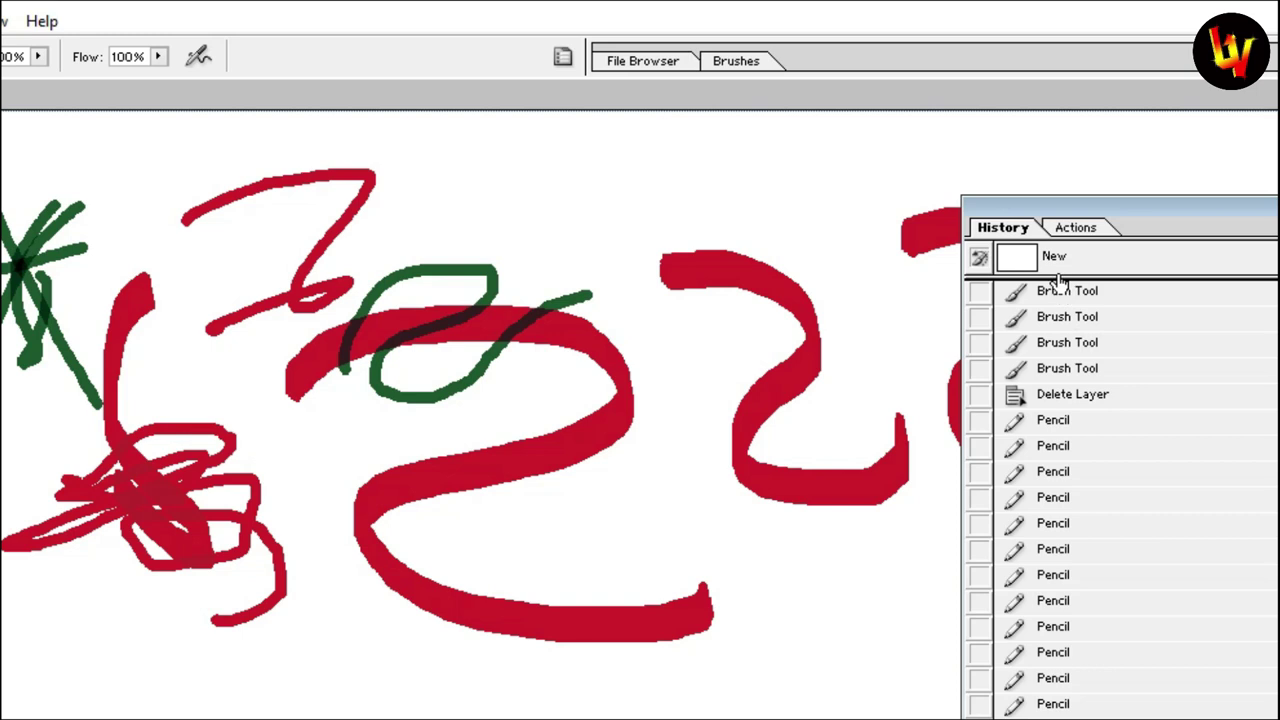
{"action": "left_click", "coordinate": [1047, 259]}
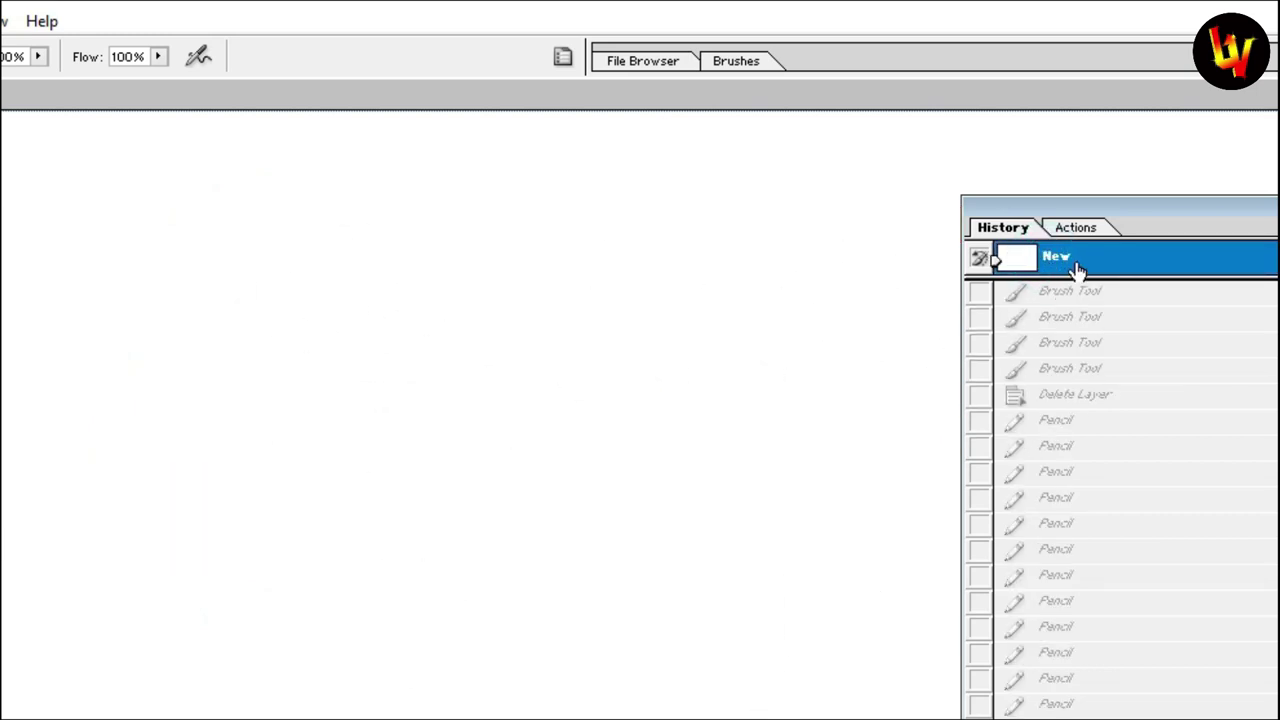
{"action": "left_click", "coordinate": [1062, 291]}
{"action": "left_click_drag", "start_coordinate": [1062, 320], "coordinate": [1085, 718]}
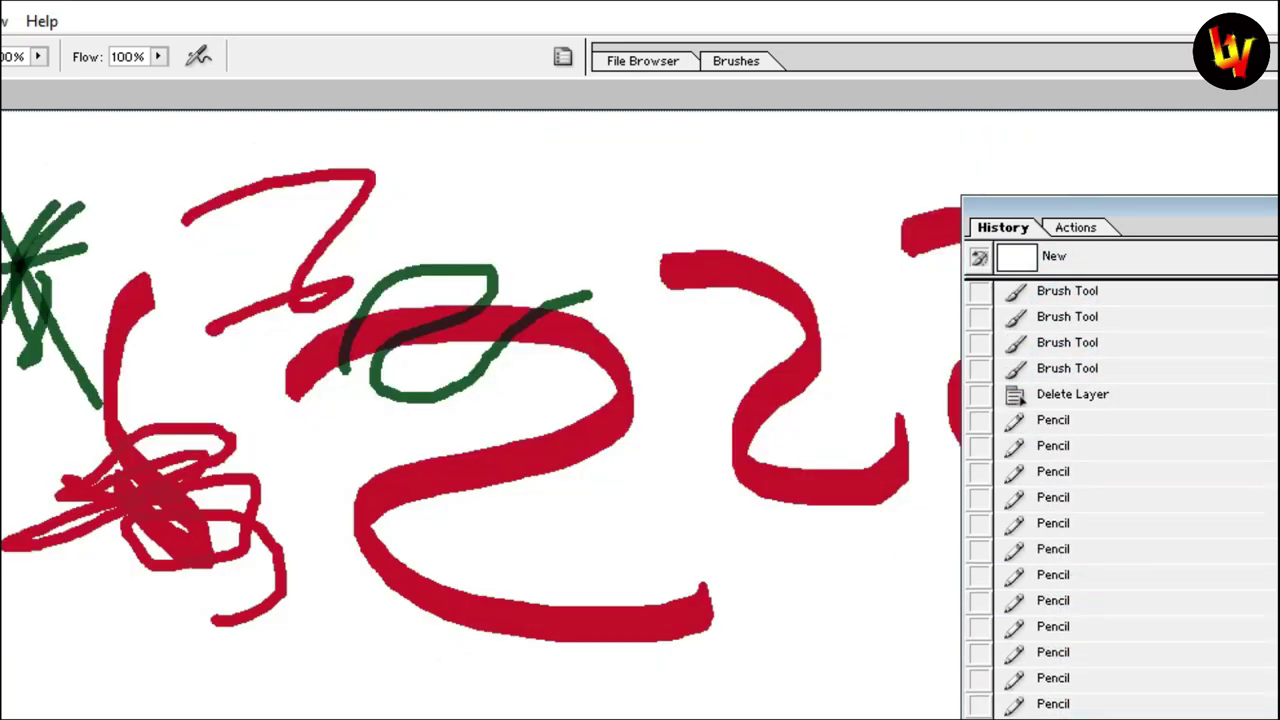
{"action": "left_click_drag", "start_coordinate": [791, 382], "coordinate": [848, 452]}
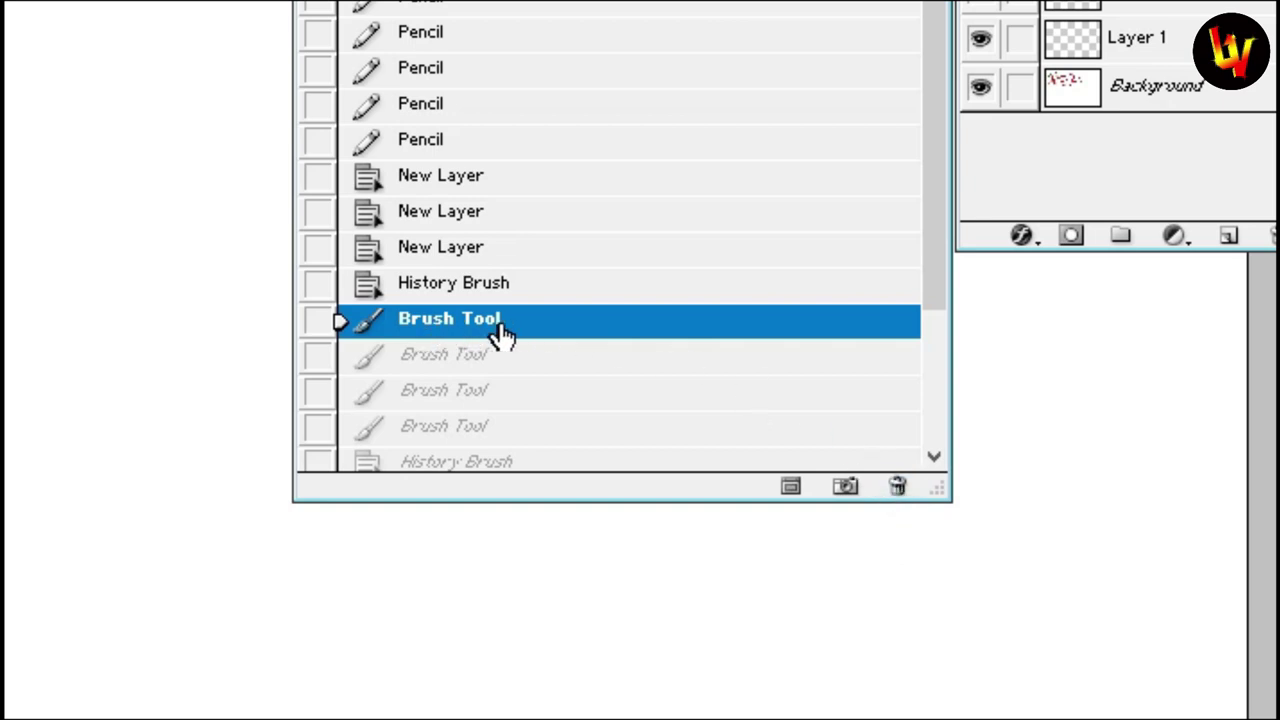
- Delete the Brush Tool, History Brush and third New Layer history states, removing Layer 3
{"action": "left_click", "coordinate": [901, 486]}
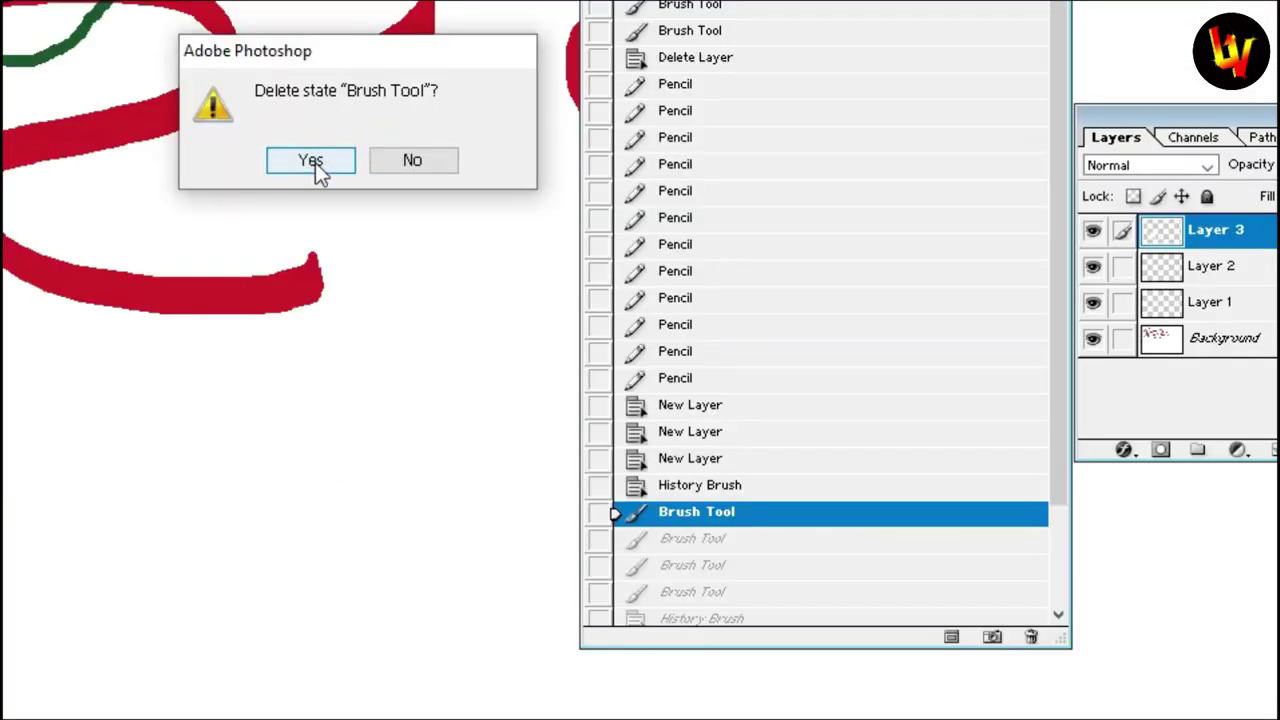
{"action": "left_click", "coordinate": [316, 164]}
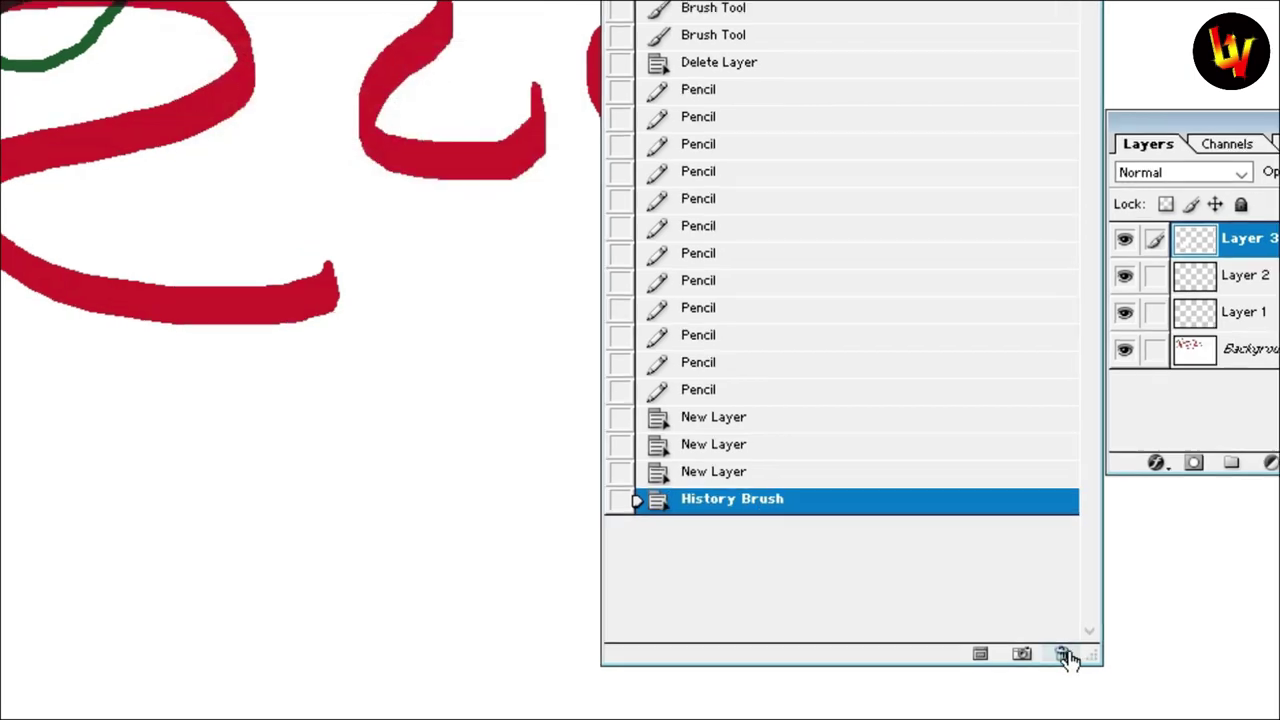
{"action": "left_click", "coordinate": [1031, 637]}
{"action": "left_click", "coordinate": [348, 176]}
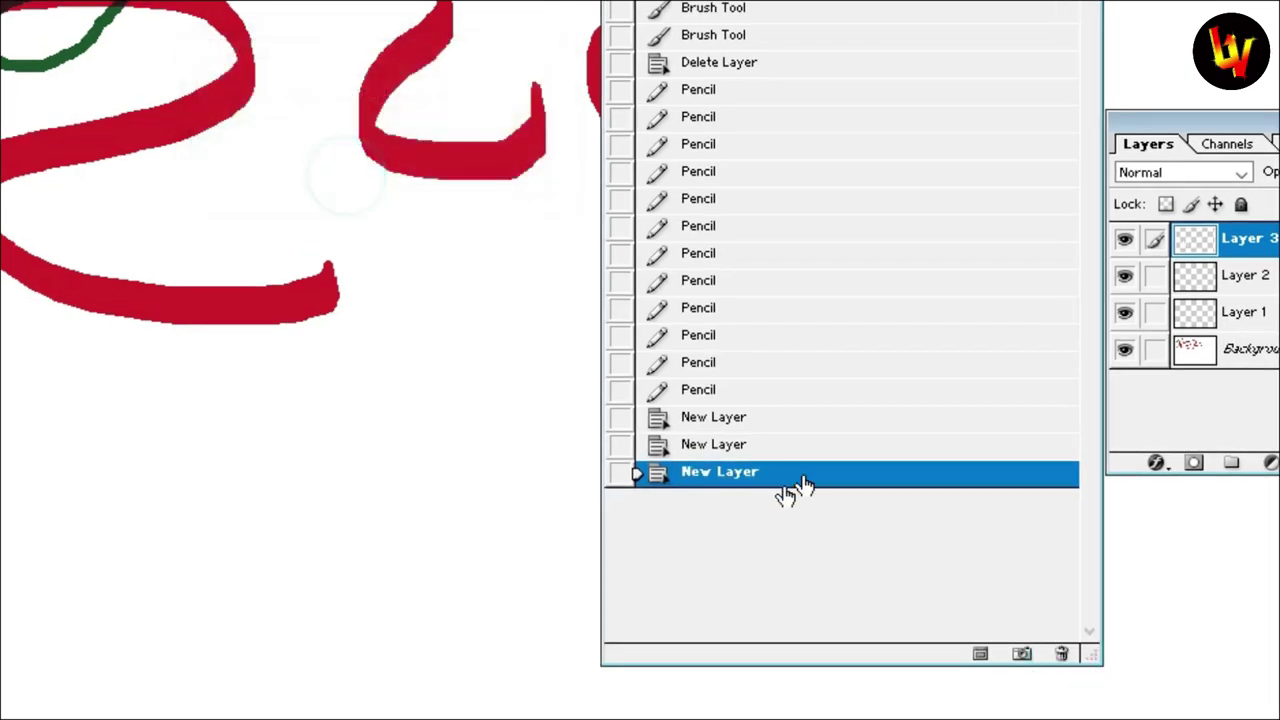
{"action": "left_click", "coordinate": [1055, 645]}
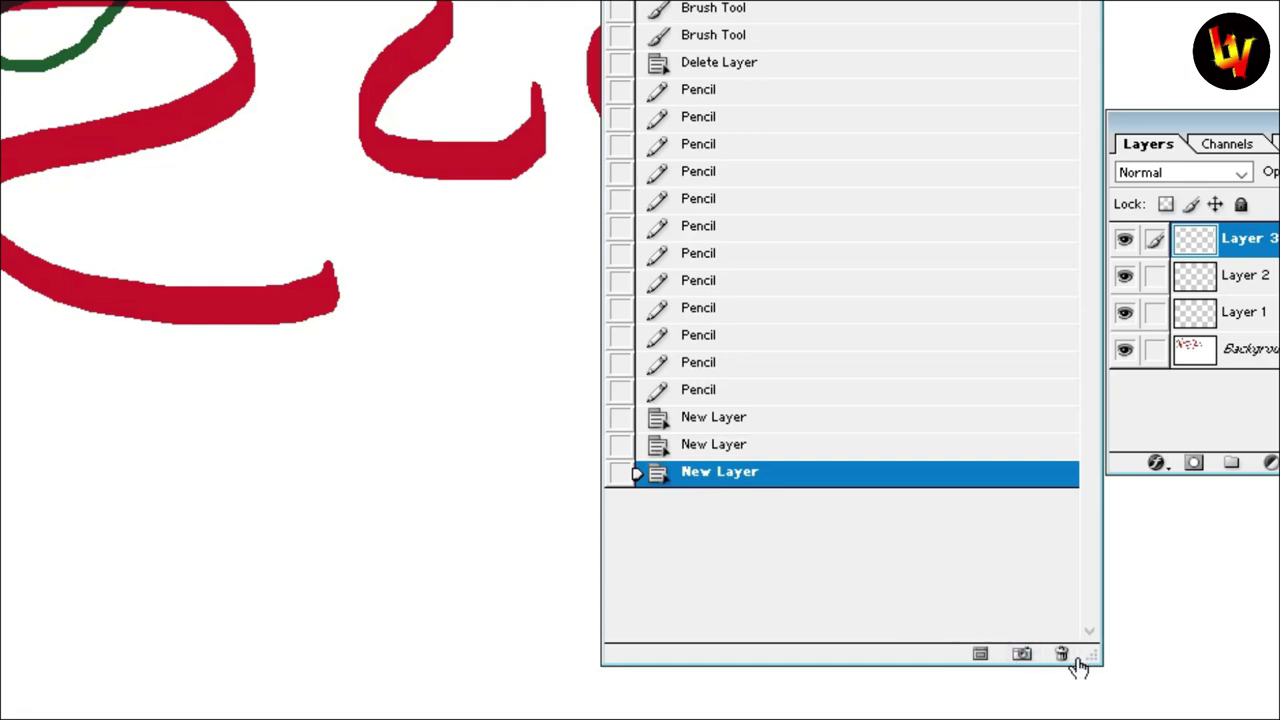
{"action": "left_click", "coordinate": [1062, 654]}
{"action": "left_click", "coordinate": [331, 170]}
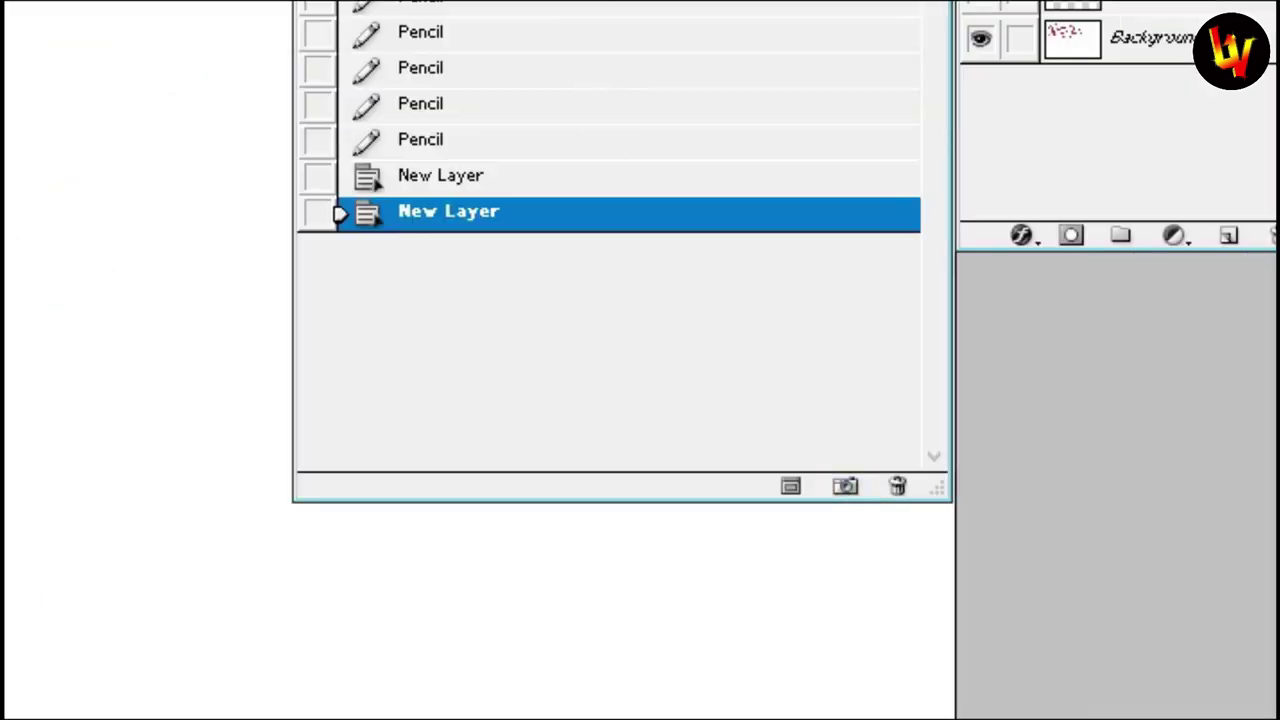
{"action": "left_click", "coordinate": [846, 487]}
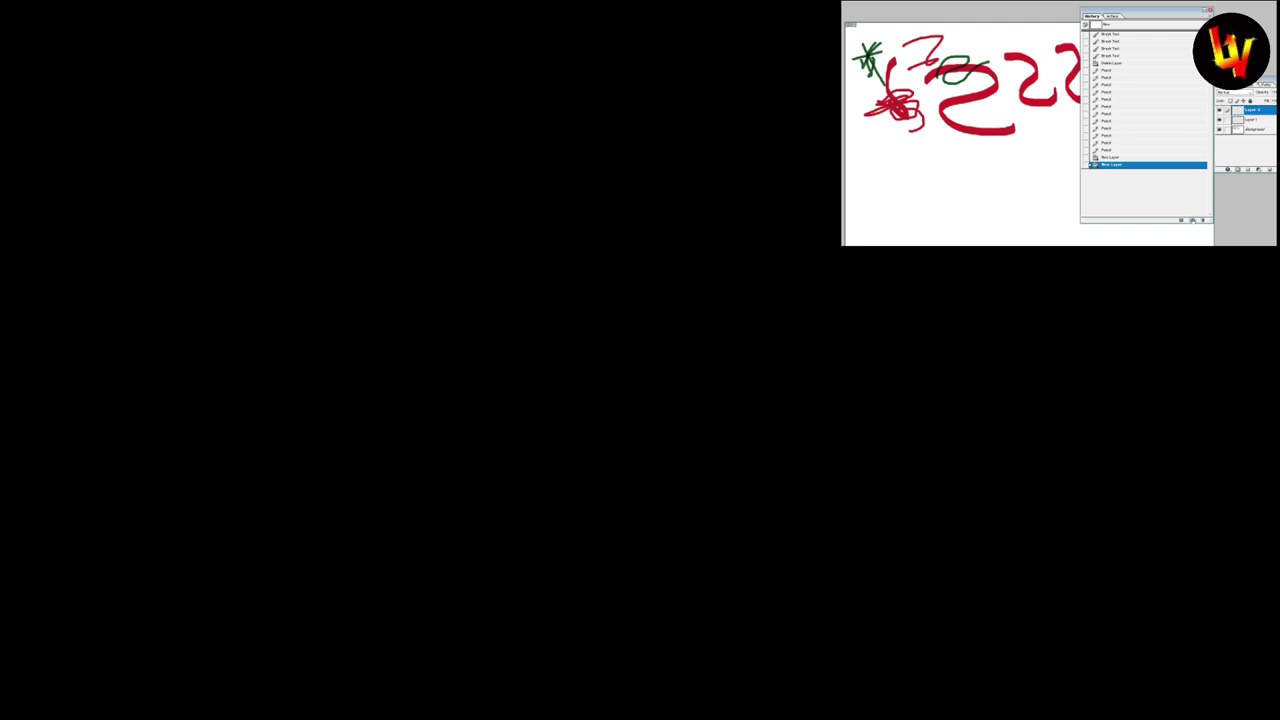
- Save Snapshot 1, then erase the left red and green scribbles with the History Brush and compare
{"action": "left_click", "coordinate": [1192, 218]}
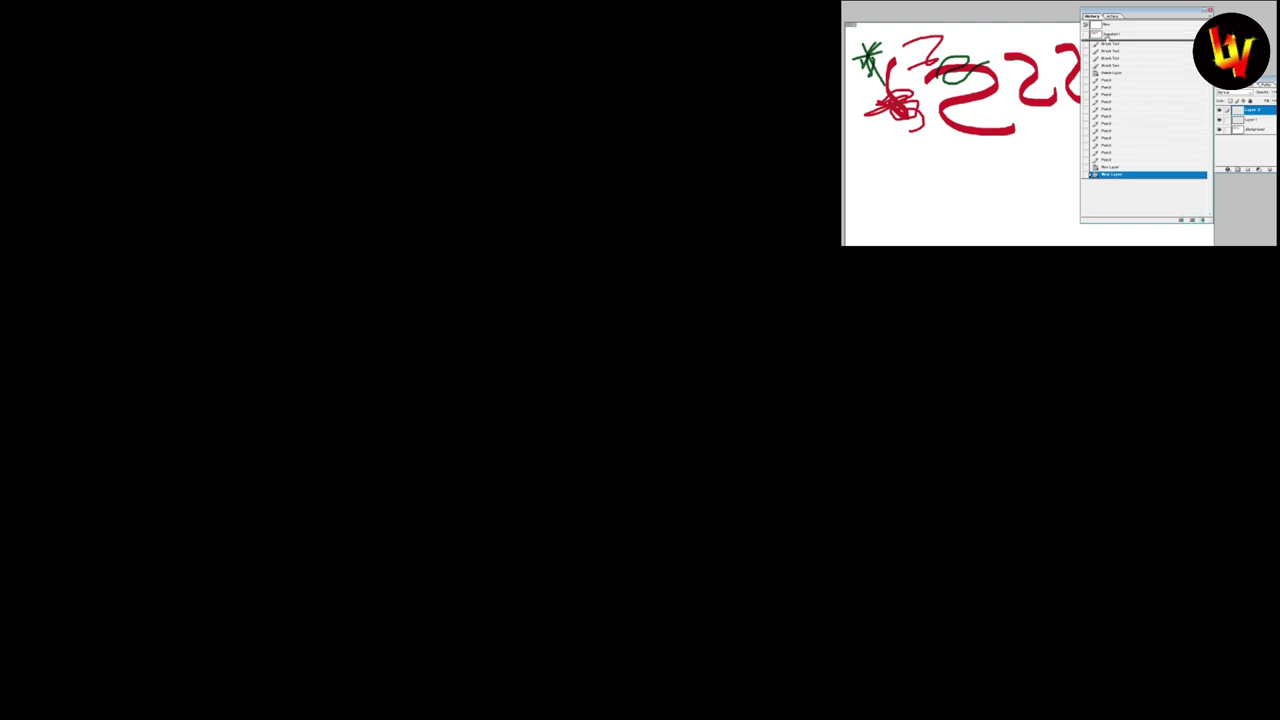
{"action": "left_click", "coordinate": [1106, 36]}
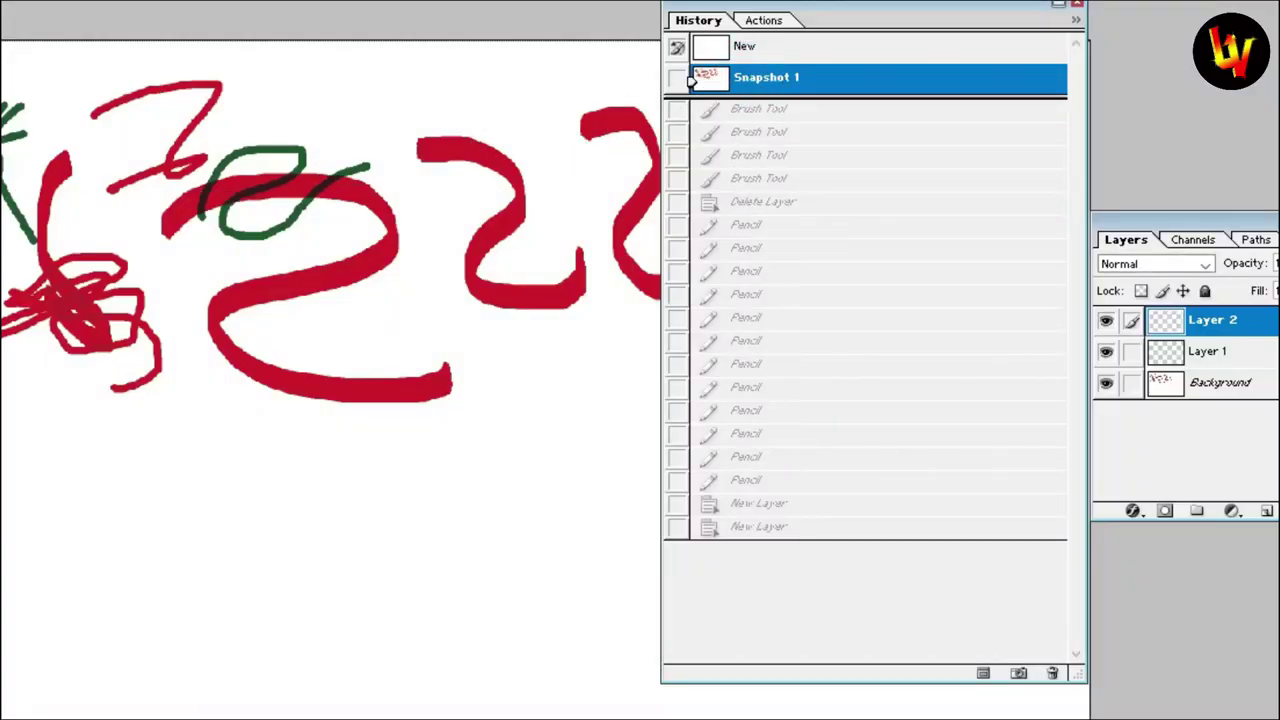
{"action": "mouse_move", "coordinate": [632, 95]}
{"action": "left_mouse_down"}
{"action": "mouse_move", "coordinate": [214, 63]}
{"action": "mouse_move", "coordinate": [120, 194]}
{"action": "mouse_move", "coordinate": [129, 180]}
{"action": "mouse_move", "coordinate": [8, 180]}
{"action": "mouse_move", "coordinate": [115, 389]}
{"action": "mouse_move", "coordinate": [34, 198]}
{"action": "mouse_move", "coordinate": [286, 229]}
{"action": "left_mouse_up"}
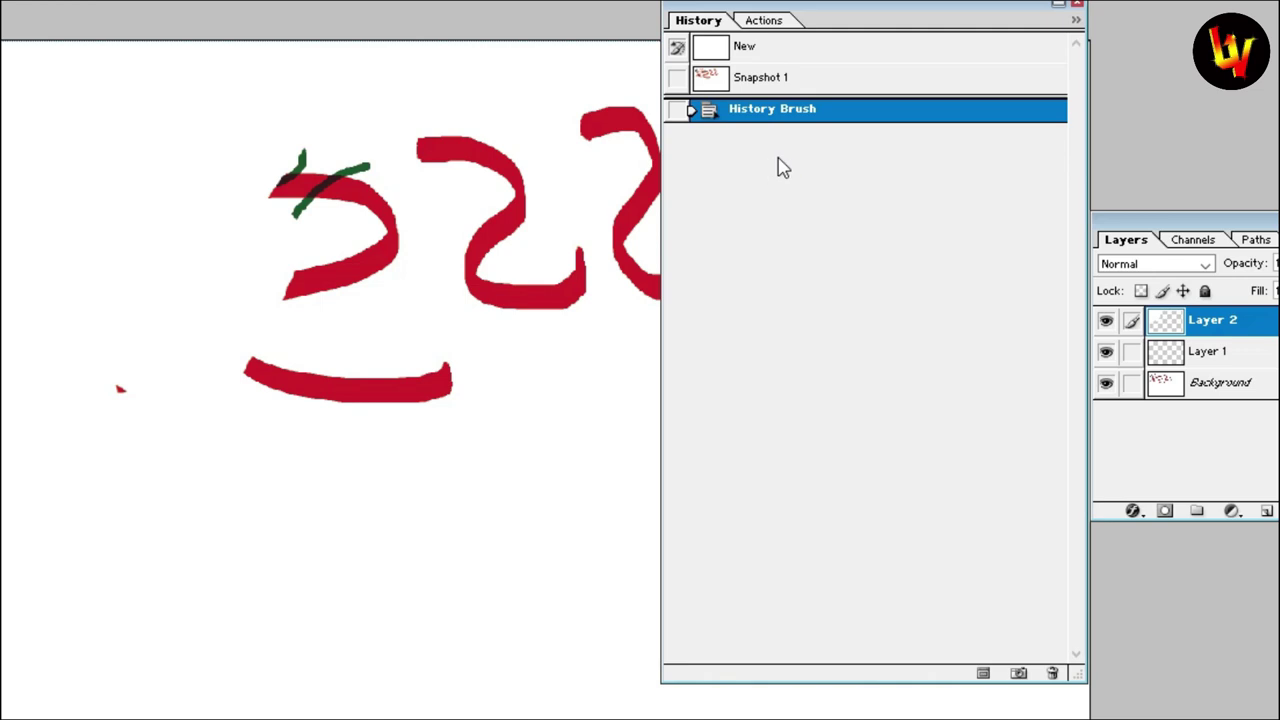
{"action": "left_click", "coordinate": [764, 88]}
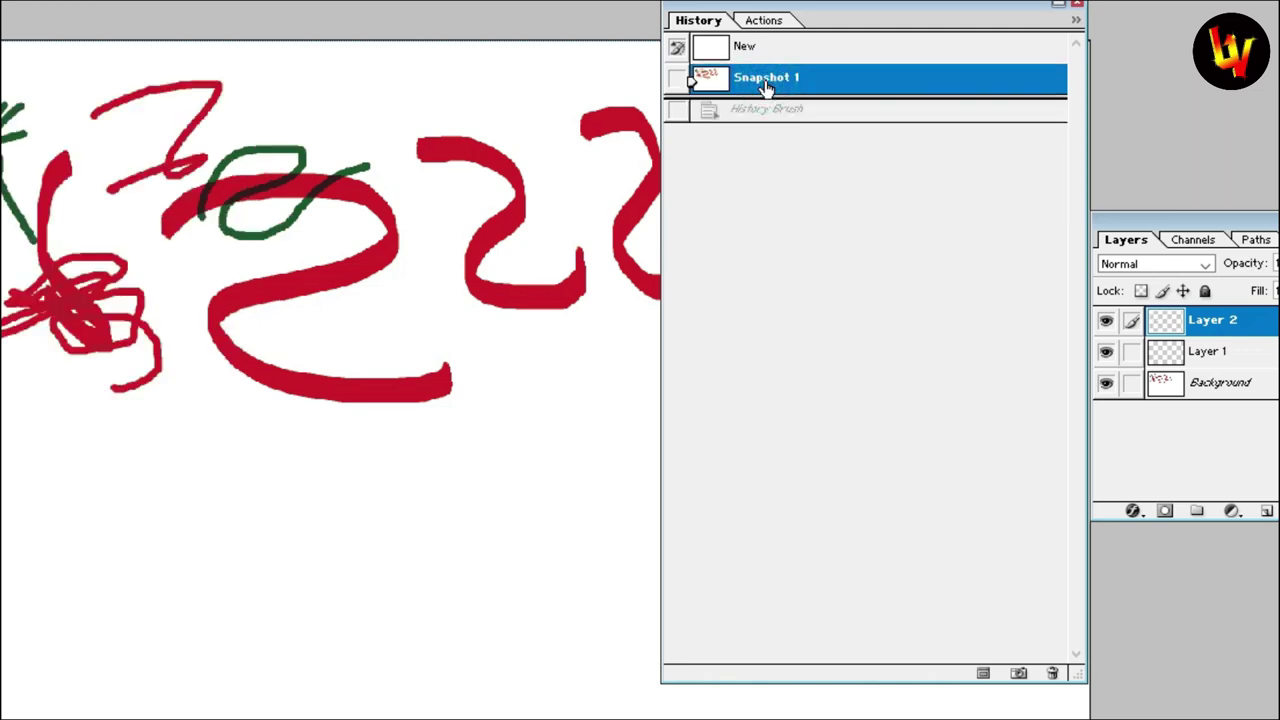
{"action": "left_click", "coordinate": [758, 108]}
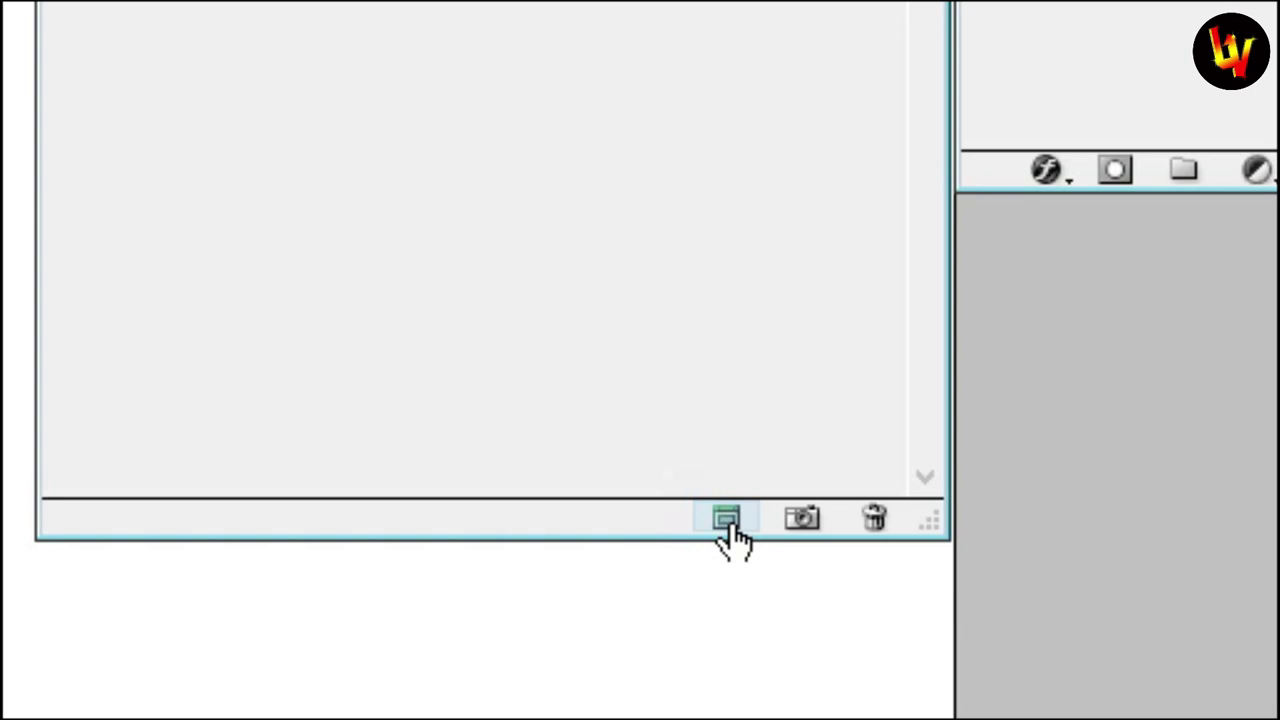
- Duplicate the current state as a new 'History Brush' document and arrange it beside Untitled-1
{"action": "left_click", "coordinate": [729, 525]}
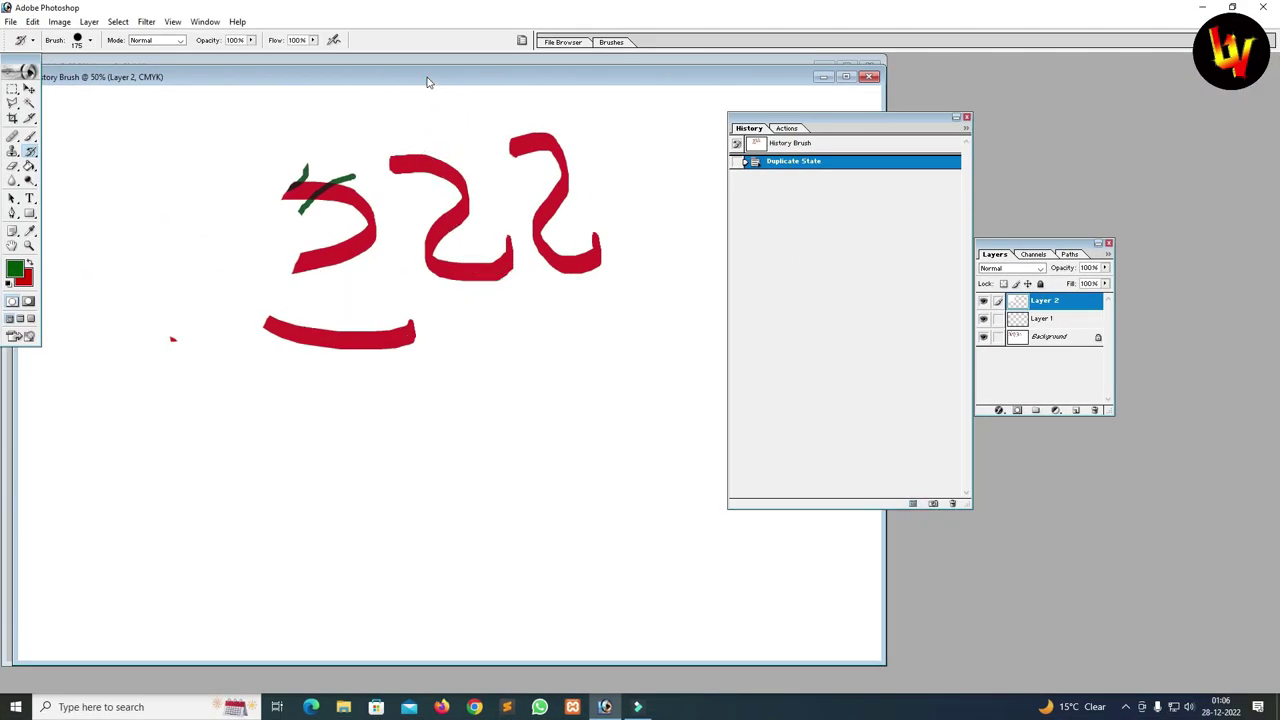
{"action": "left_click_drag", "start_coordinate": [427, 82], "coordinate": [637, 229]}
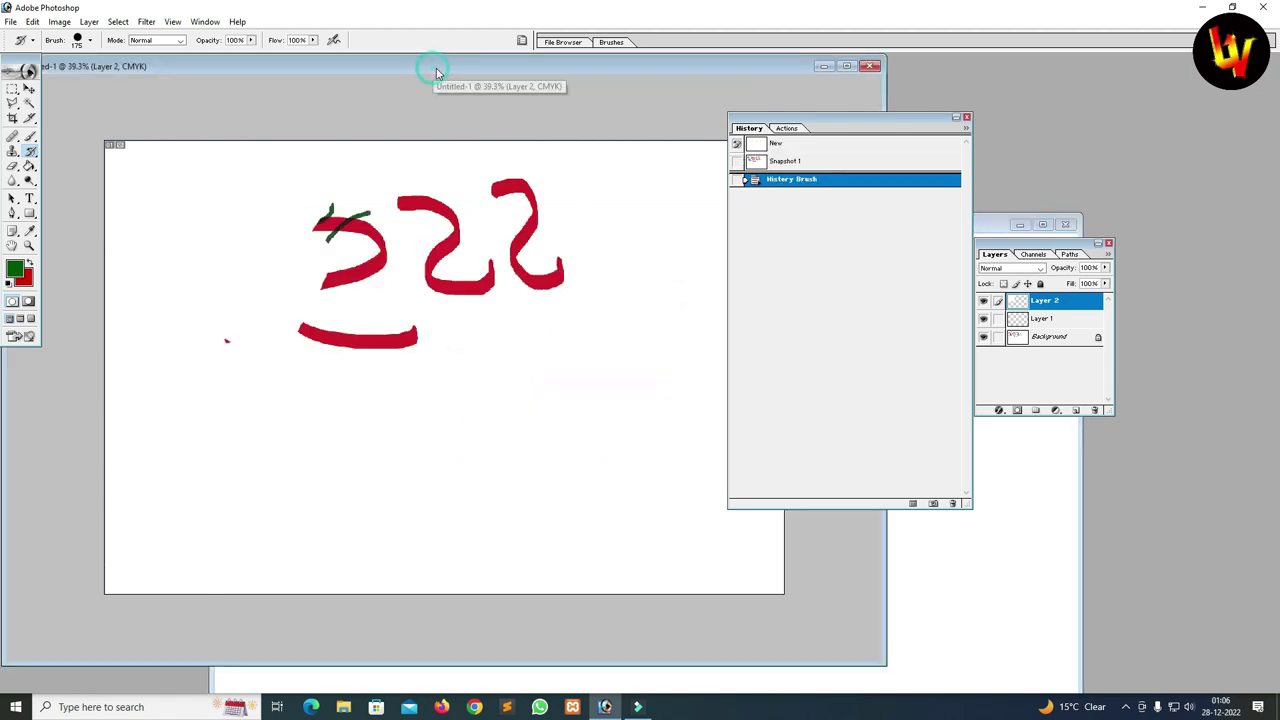
{"action": "left_click_drag", "start_coordinate": [434, 73], "coordinate": [496, 113]}
{"action": "left_click", "coordinate": [1022, 482]}
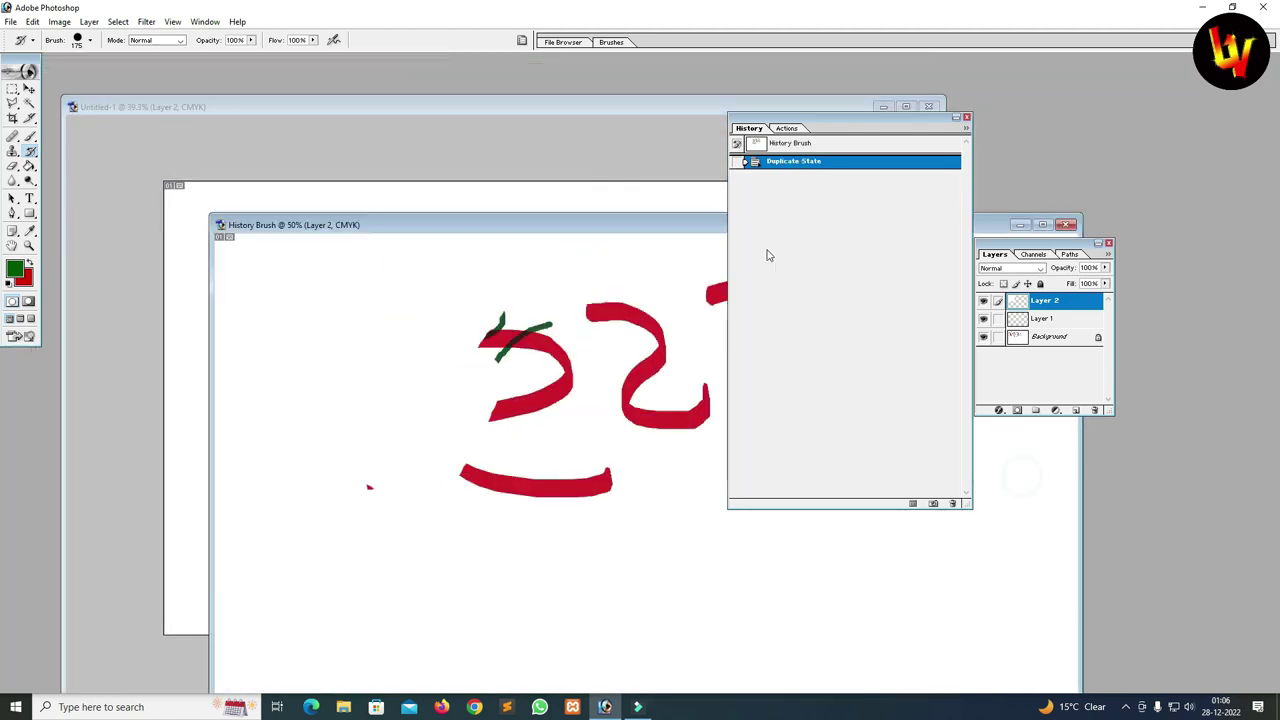
{"action": "left_click_drag", "start_coordinate": [660, 226], "coordinate": [593, 188]}
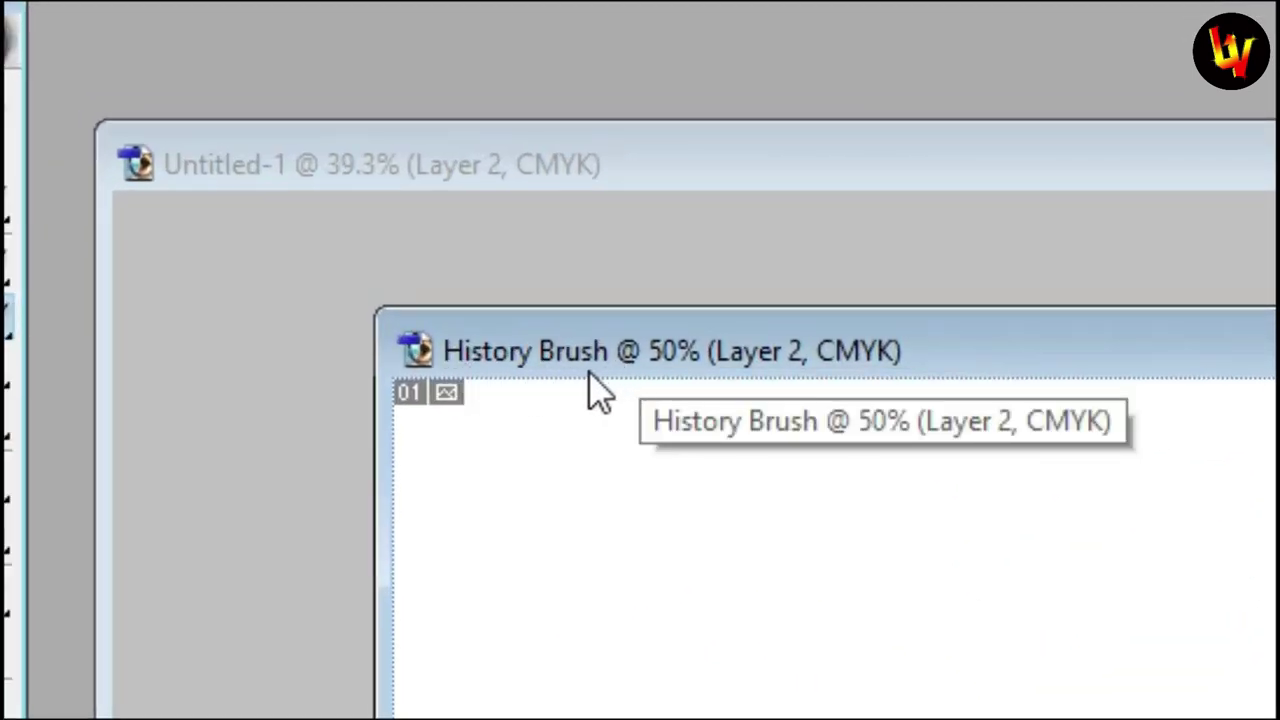
{"action": "left_click", "coordinate": [280, 166]}
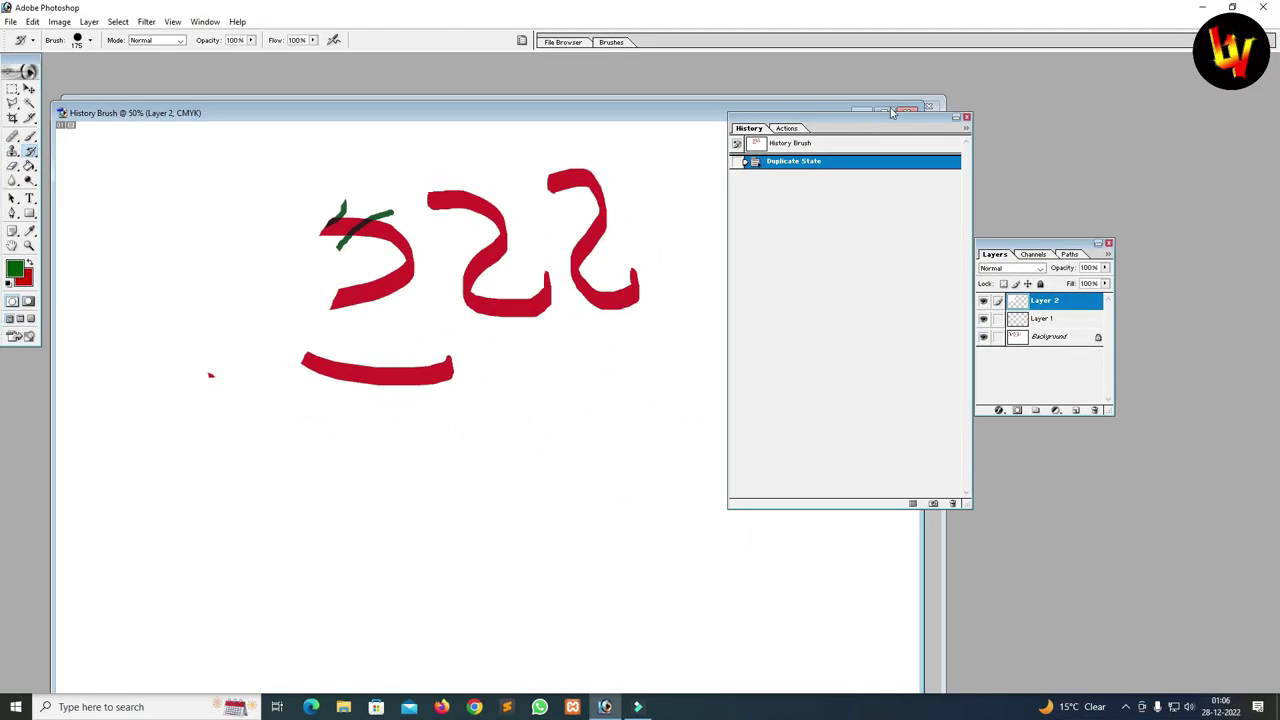
- Close History Brush and Untitled-1 without saving and select the Art History Brush
{"action": "left_click", "coordinate": [928, 107]}
{"action": "left_click", "coordinate": [641, 265]}
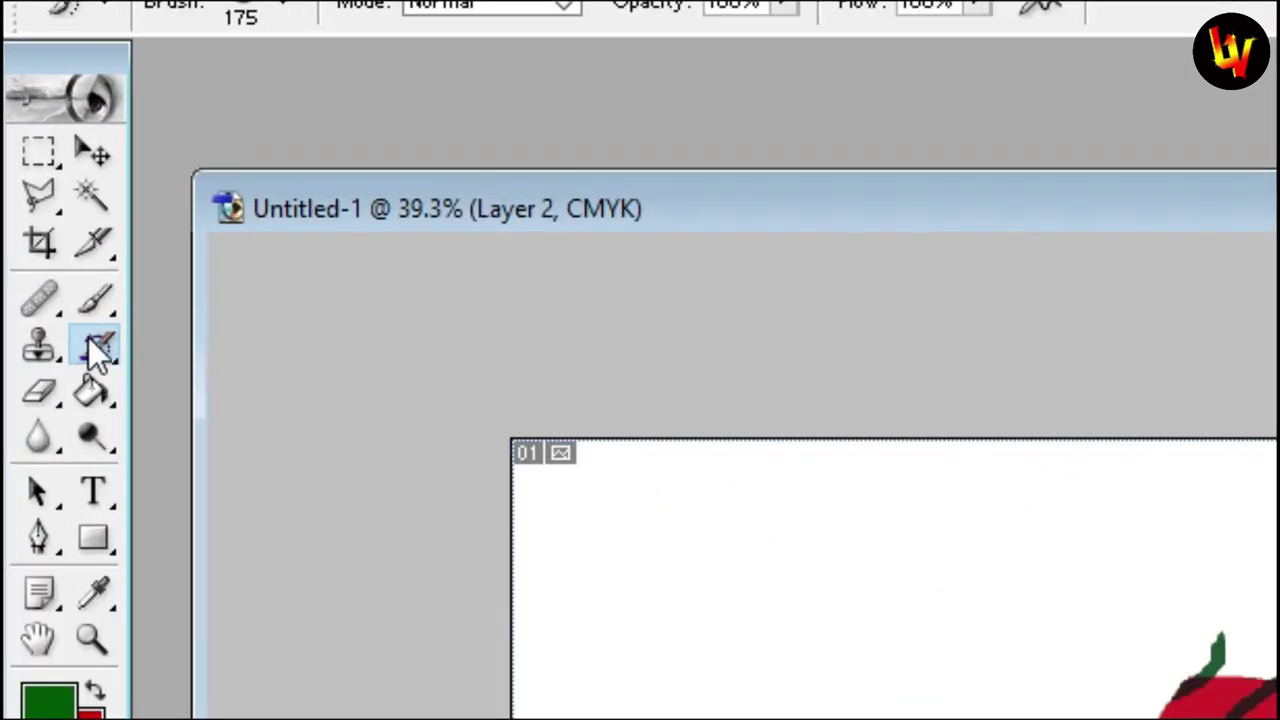
{"action": "left_click", "coordinate": [90, 341]}
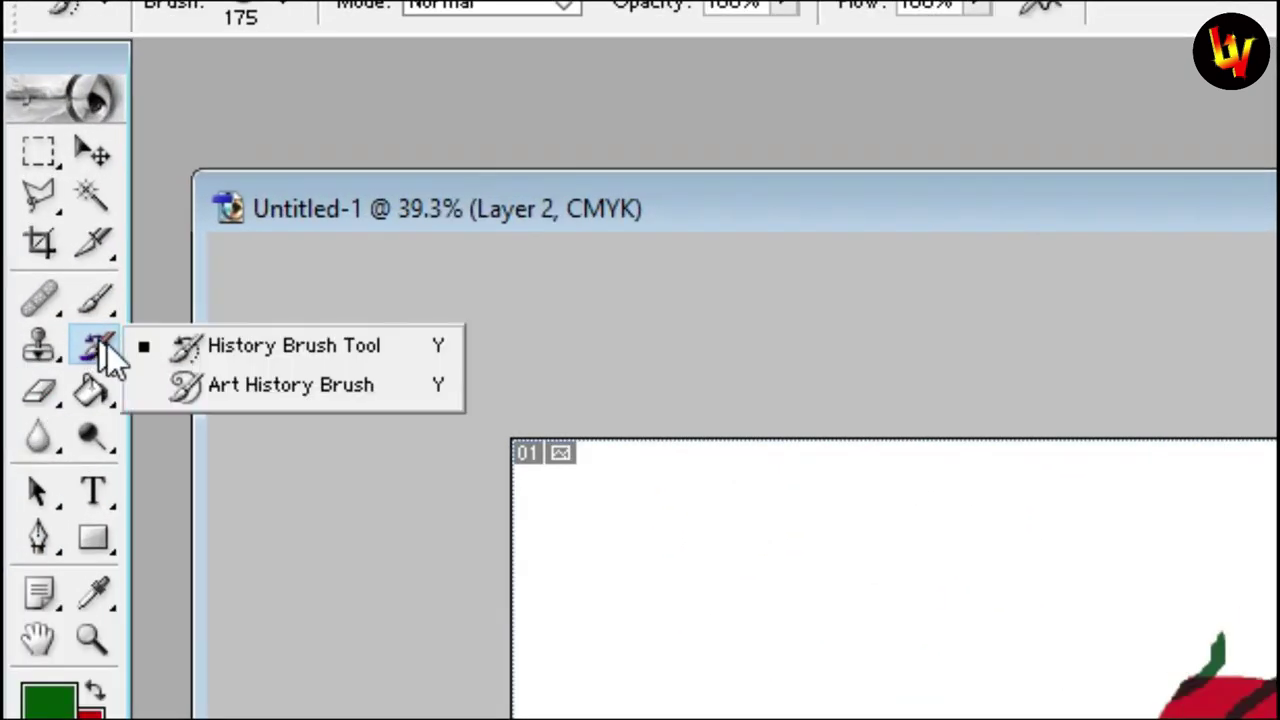
{"action": "left_click", "coordinate": [277, 389]}
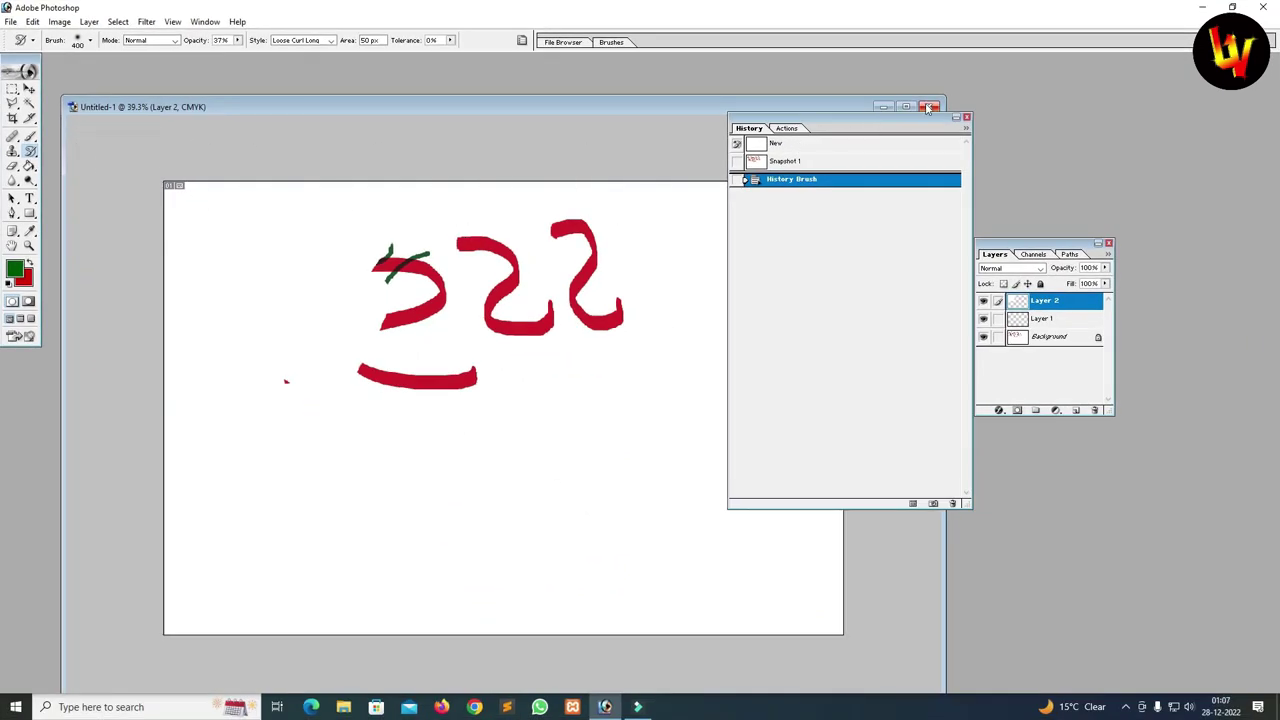
{"action": "left_click", "coordinate": [928, 107]}
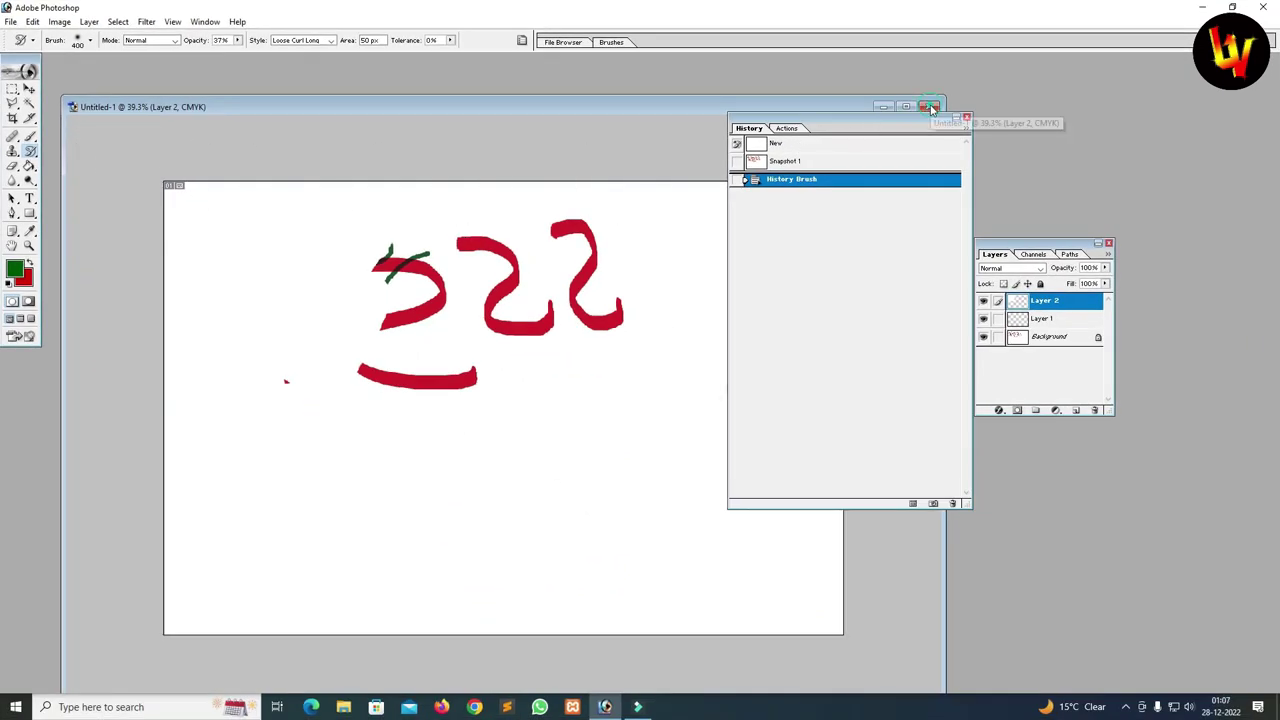
{"action": "left_click", "coordinate": [641, 266]}
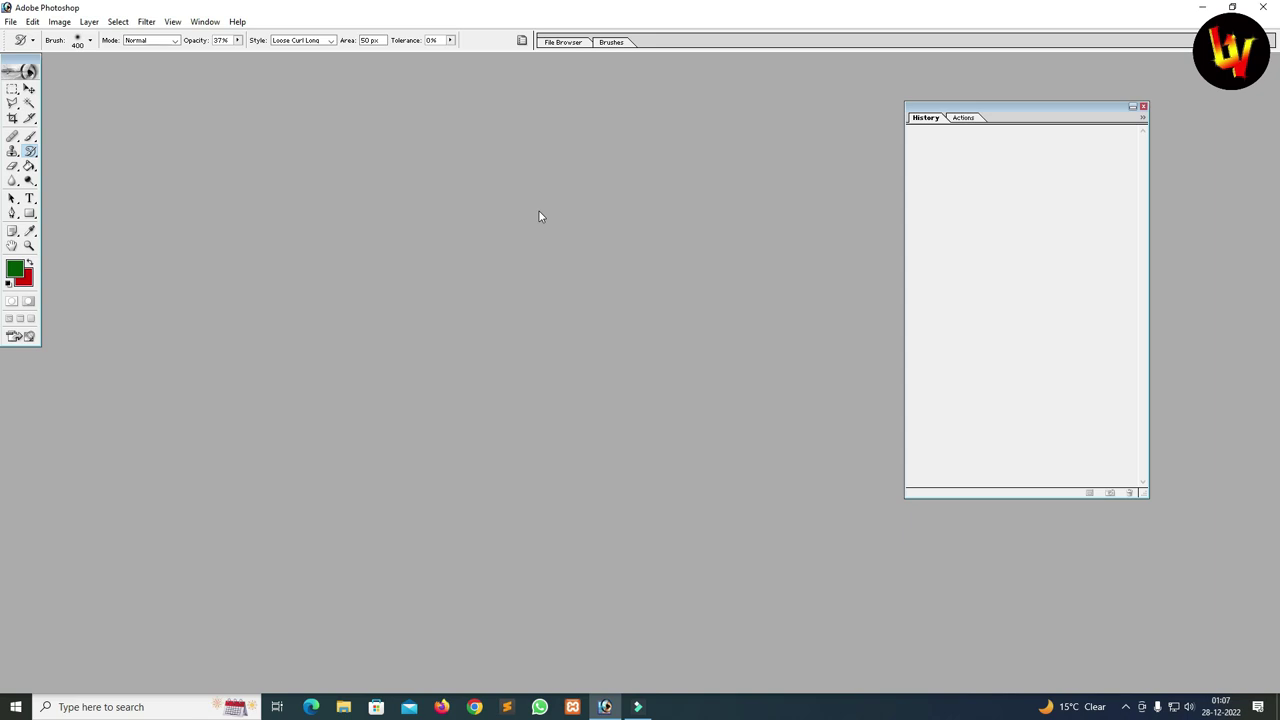
- Open pexels-george-dolgikh-1303098.jpg from the Desktop and fit it on screen
{"action": "key", "text": "ctrl+o"}
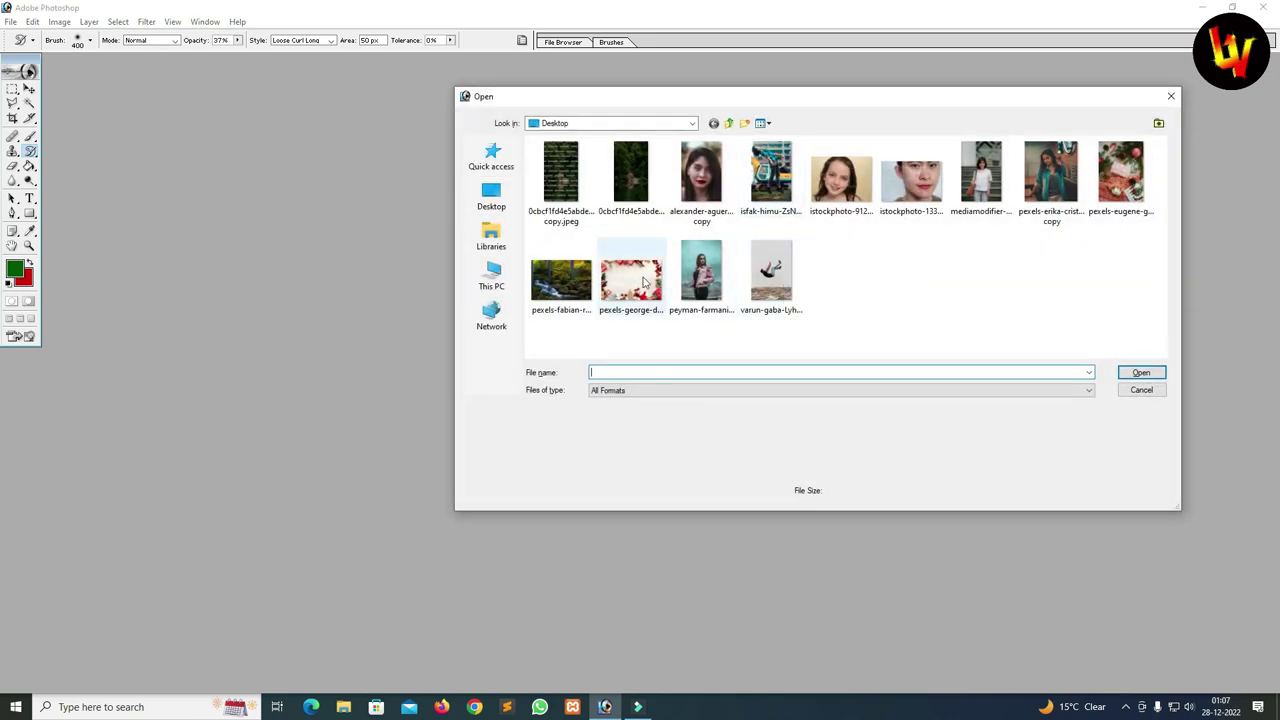
{"action": "left_click", "coordinate": [578, 290]}
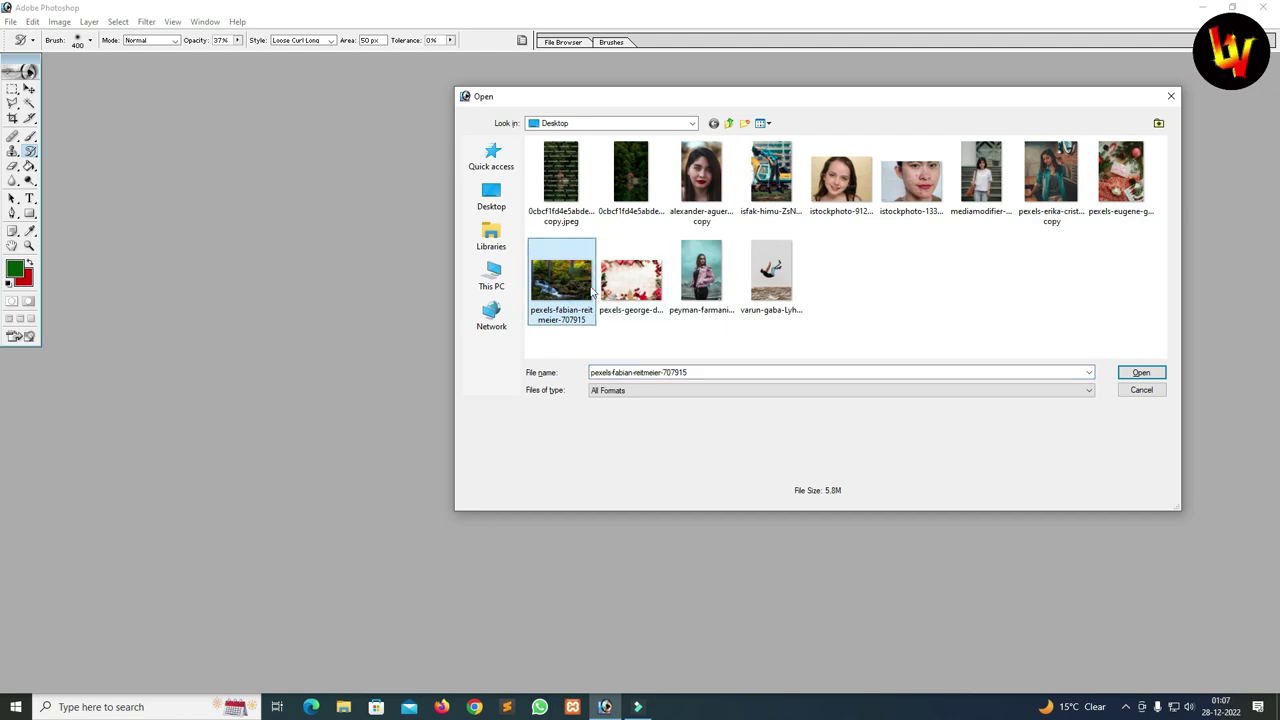
{"action": "left_click", "coordinate": [627, 284]}
{"action": "left_click", "coordinate": [1130, 374]}
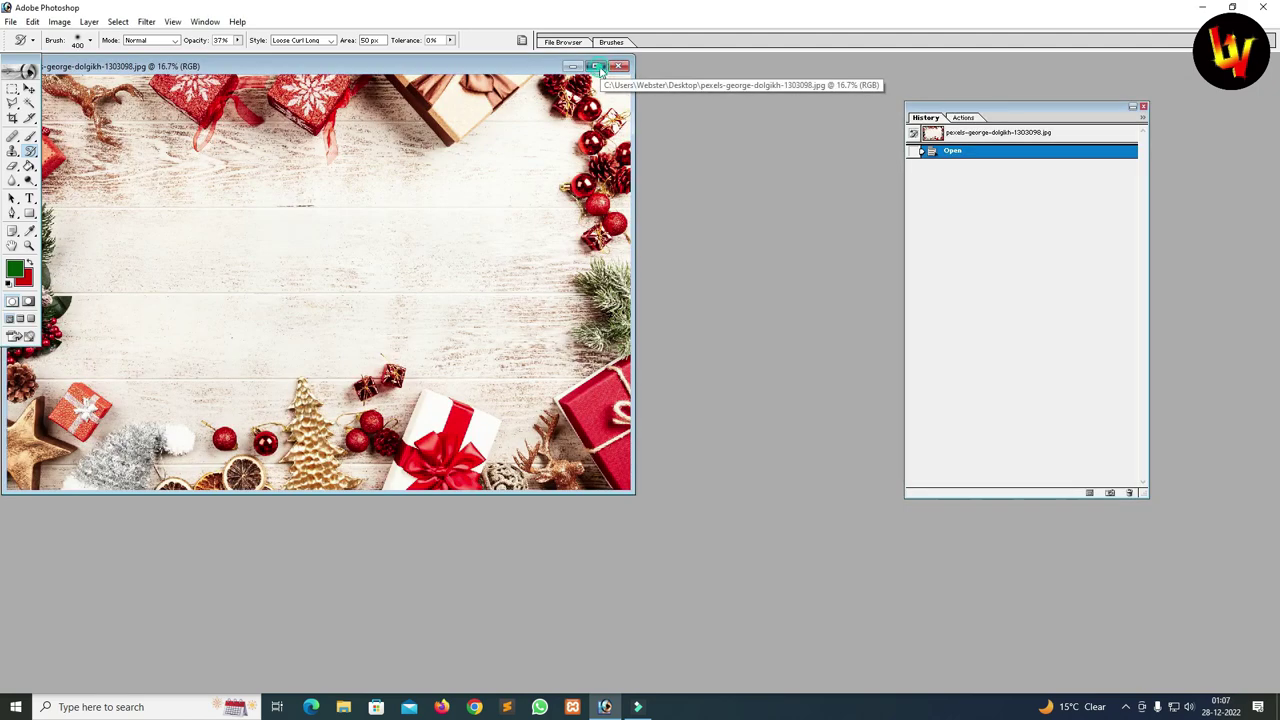
{"action": "key", "text": "ctrl+0"}
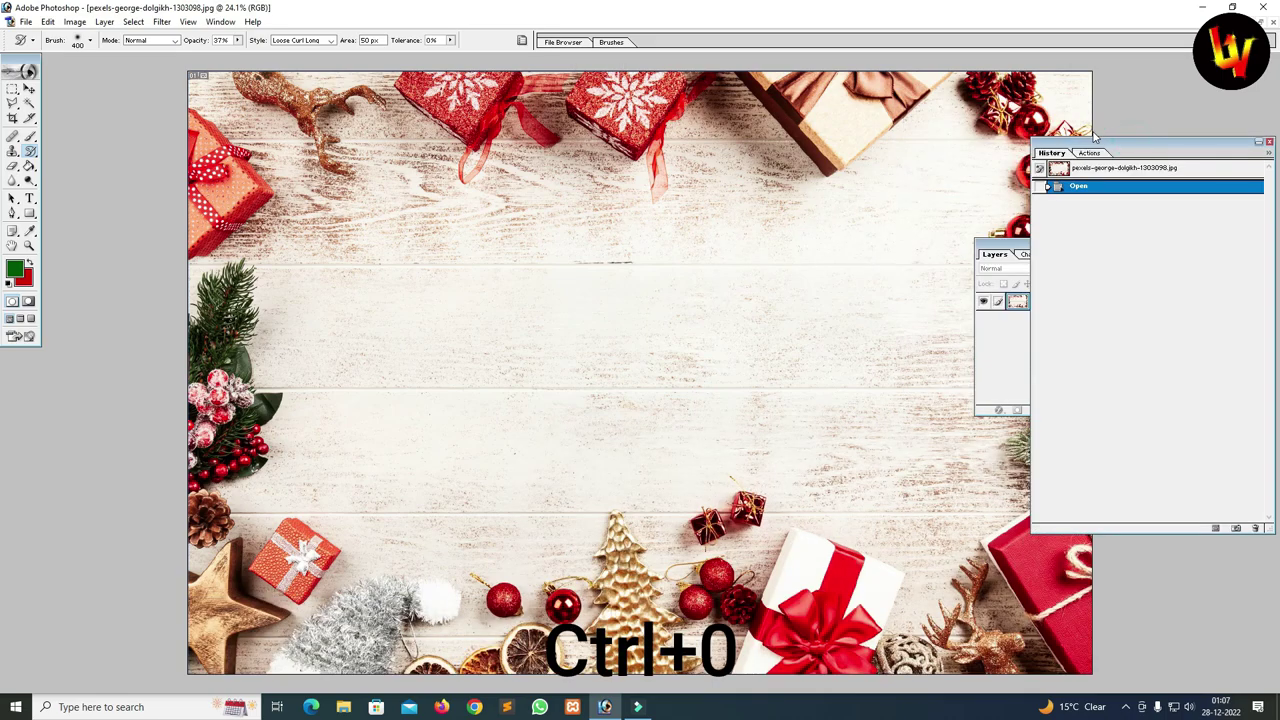
- Shrink the Art History Brush diameter from 400 px to 53 px
{"action": "left_click_drag", "start_coordinate": [30, 151], "coordinate": [84, 165]}
{"action": "left_click", "coordinate": [229, 451]}
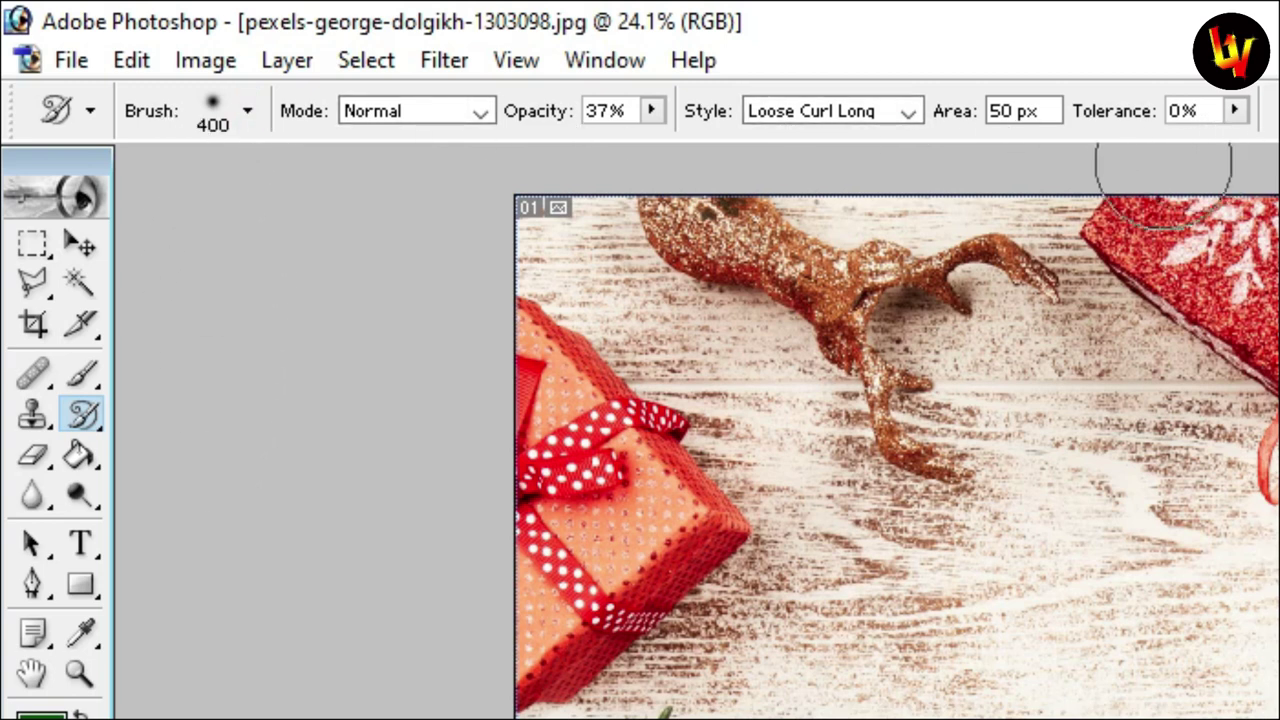
{"action": "left_click", "coordinate": [256, 115]}
{"action": "scroll", "coordinate": [320, 366], "scroll_direction": "down", "scroll_amount": 1}
{"action": "scroll", "coordinate": [303, 423], "scroll_direction": "down", "scroll_amount": 1}
{"action": "scroll", "coordinate": [300, 435], "scroll_direction": "up", "scroll_amount": 2}
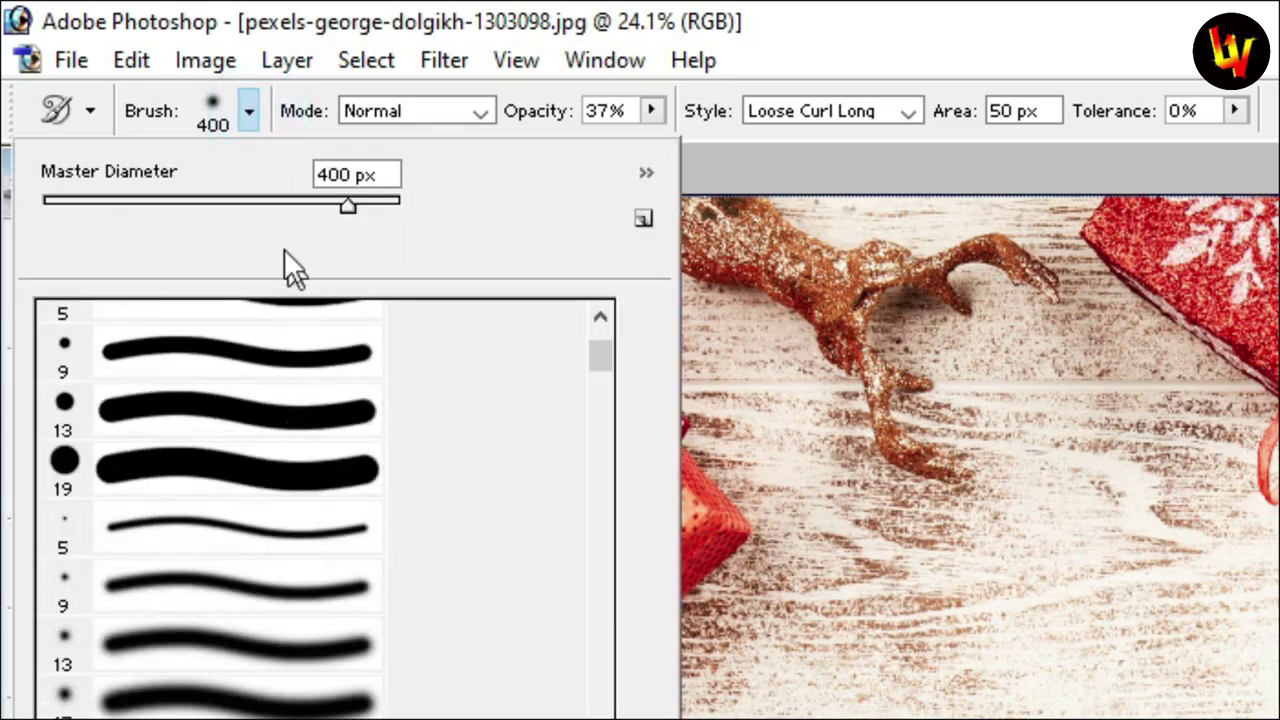
{"action": "left_click_drag", "start_coordinate": [271, 208], "coordinate": [135, 208]}
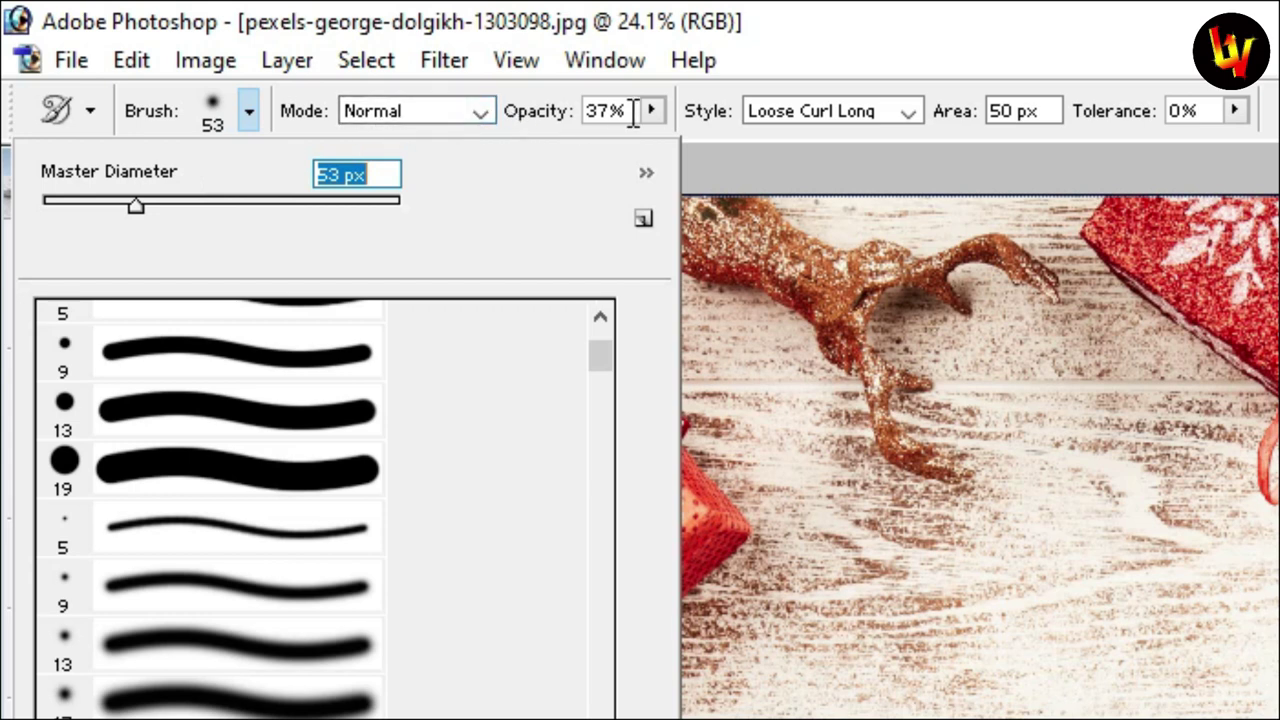
- Keep the Loose Curl Long stroke style and Normal blending mode
{"action": "left_click", "coordinate": [895, 114]}
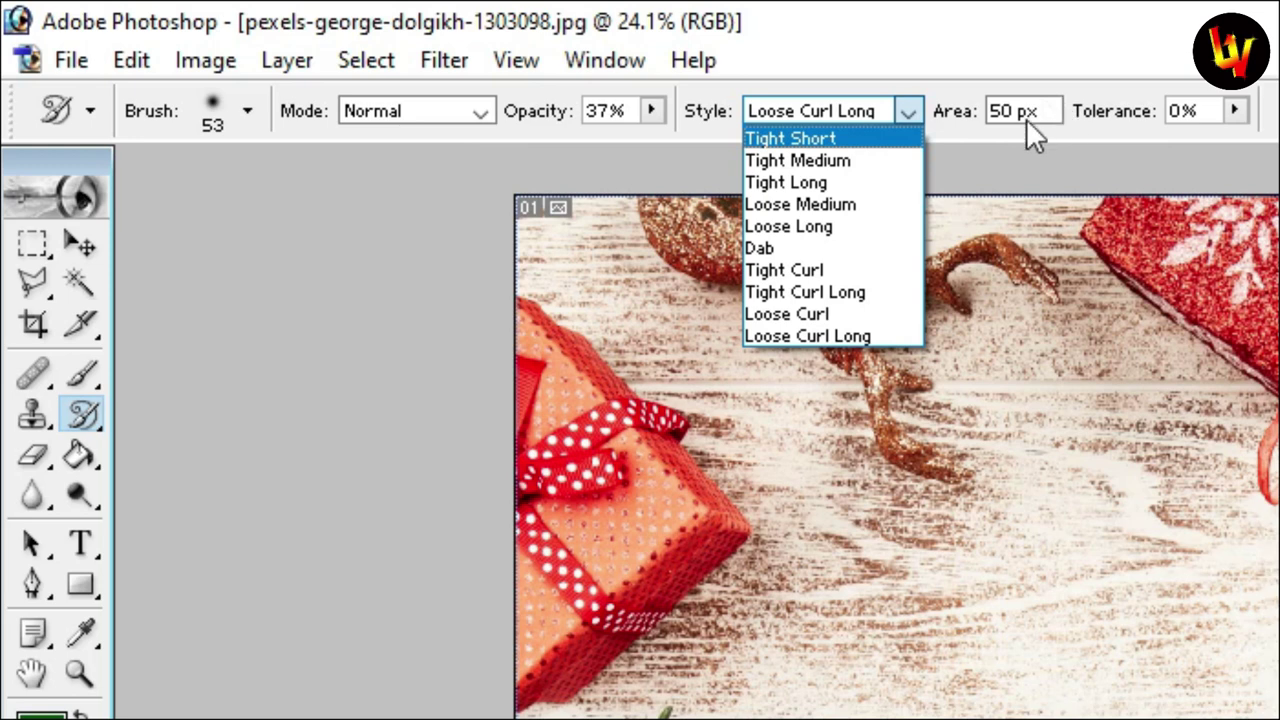
{"action": "left_click", "coordinate": [695, 135]}
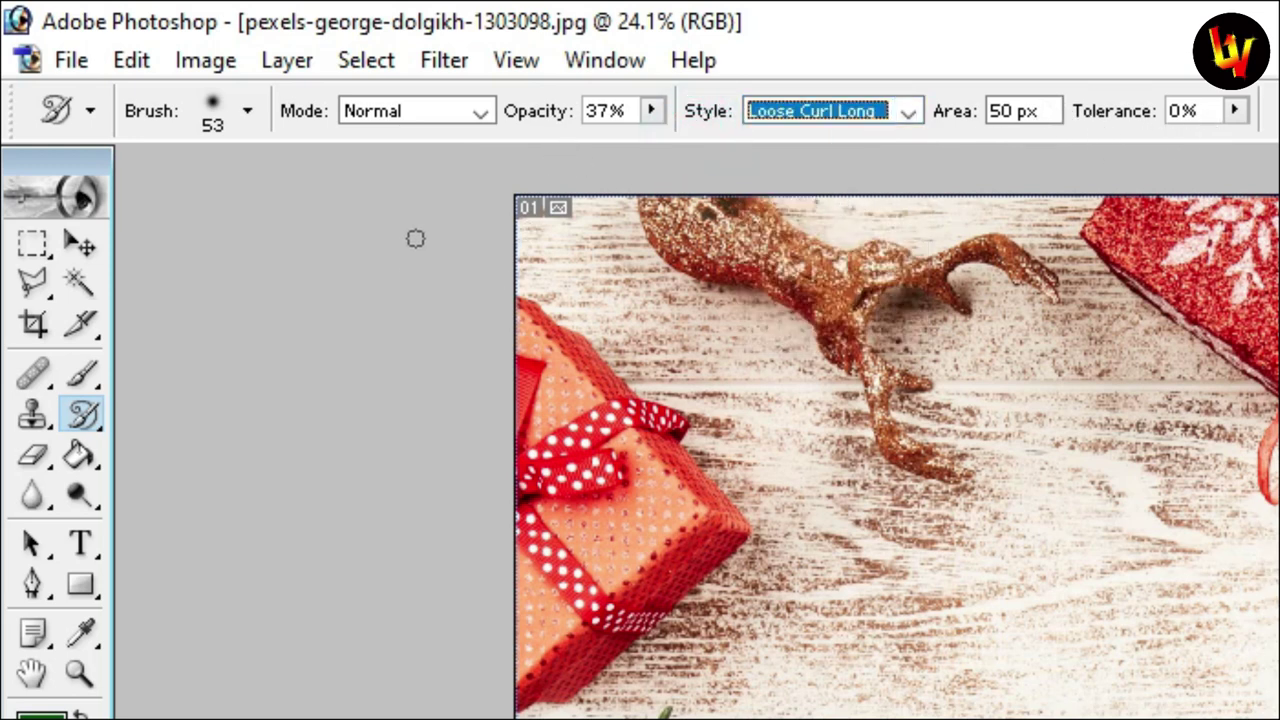
{"action": "left_click", "coordinate": [459, 111]}
{"action": "left_click", "coordinate": [437, 136]}
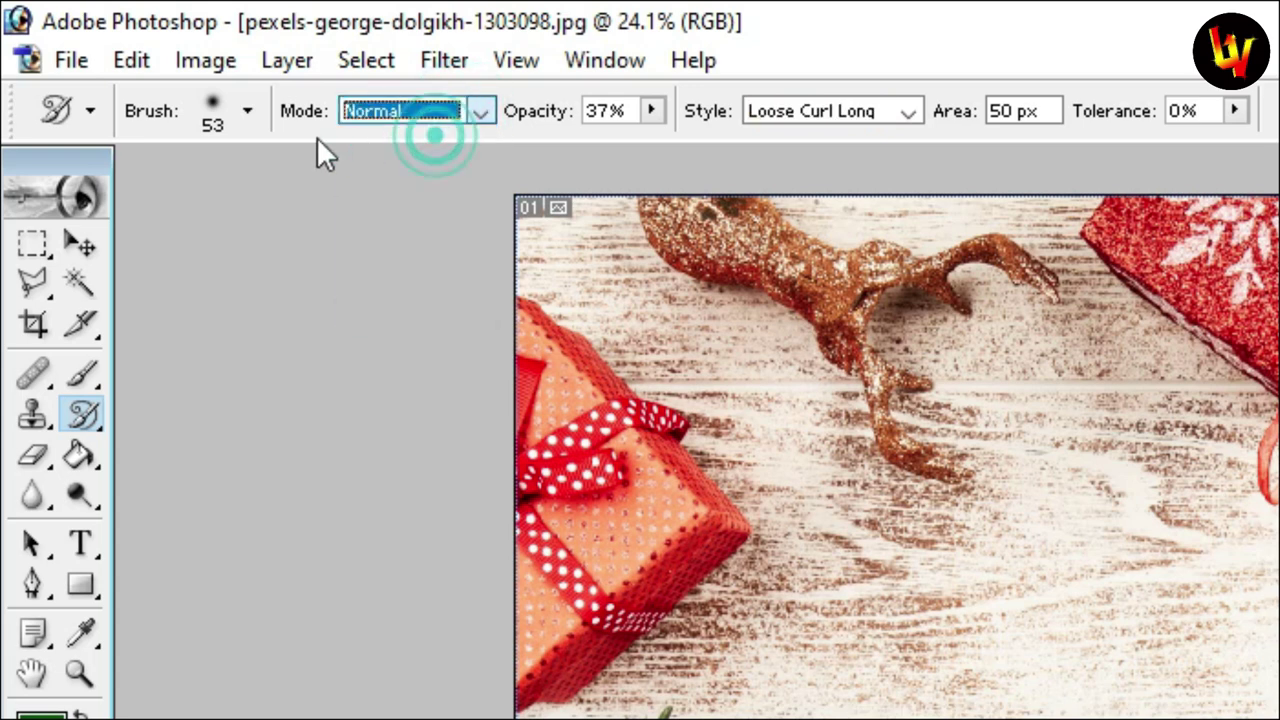
- Choose the 17 px soft round brush preset after trying 13 px and 21 px
{"action": "left_click", "coordinate": [247, 111]}
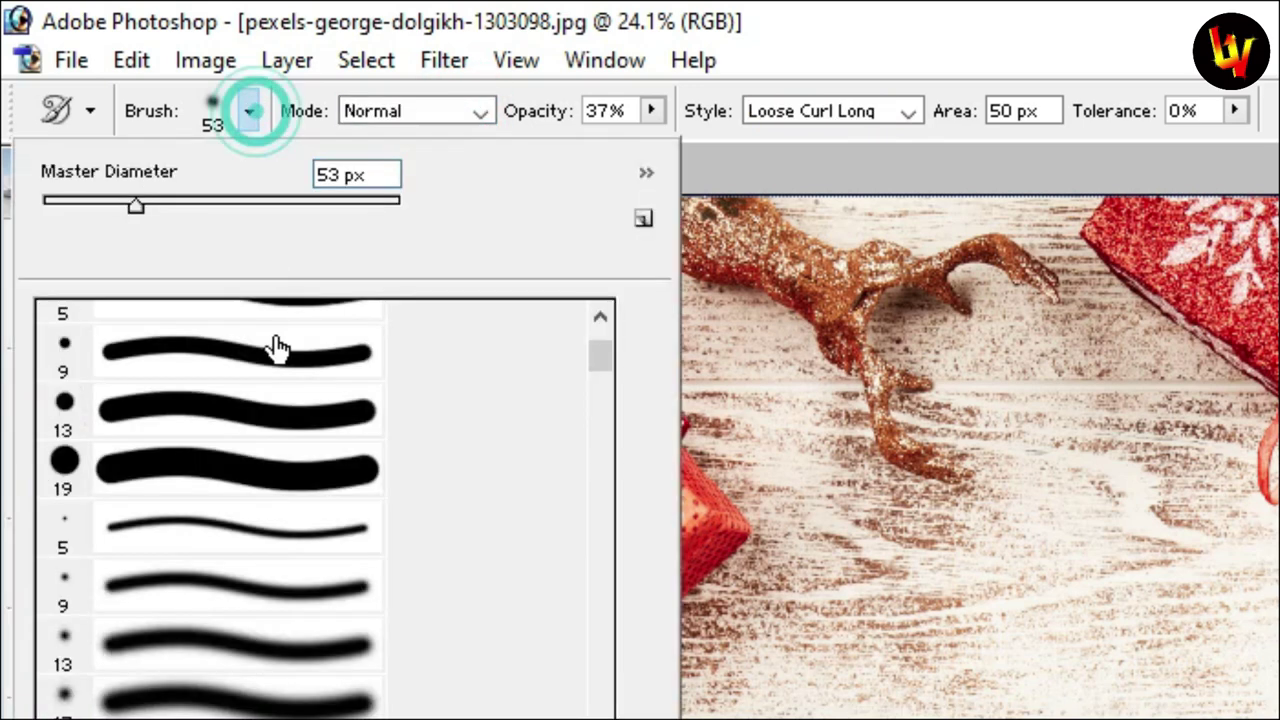
{"action": "scroll", "coordinate": [250, 600], "scroll_direction": "down", "scroll_amount": 2}
{"action": "left_click", "coordinate": [252, 582]}
{"action": "left_click", "coordinate": [312, 658]}
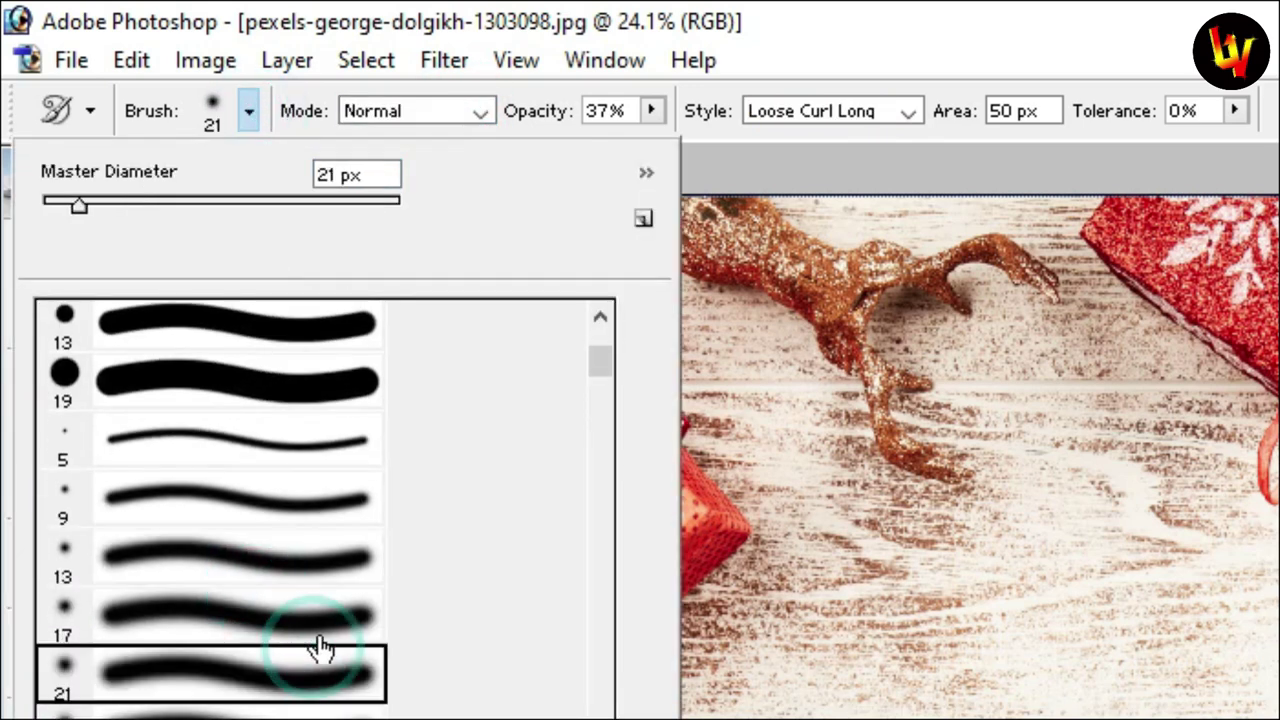
{"action": "left_click", "coordinate": [320, 614]}
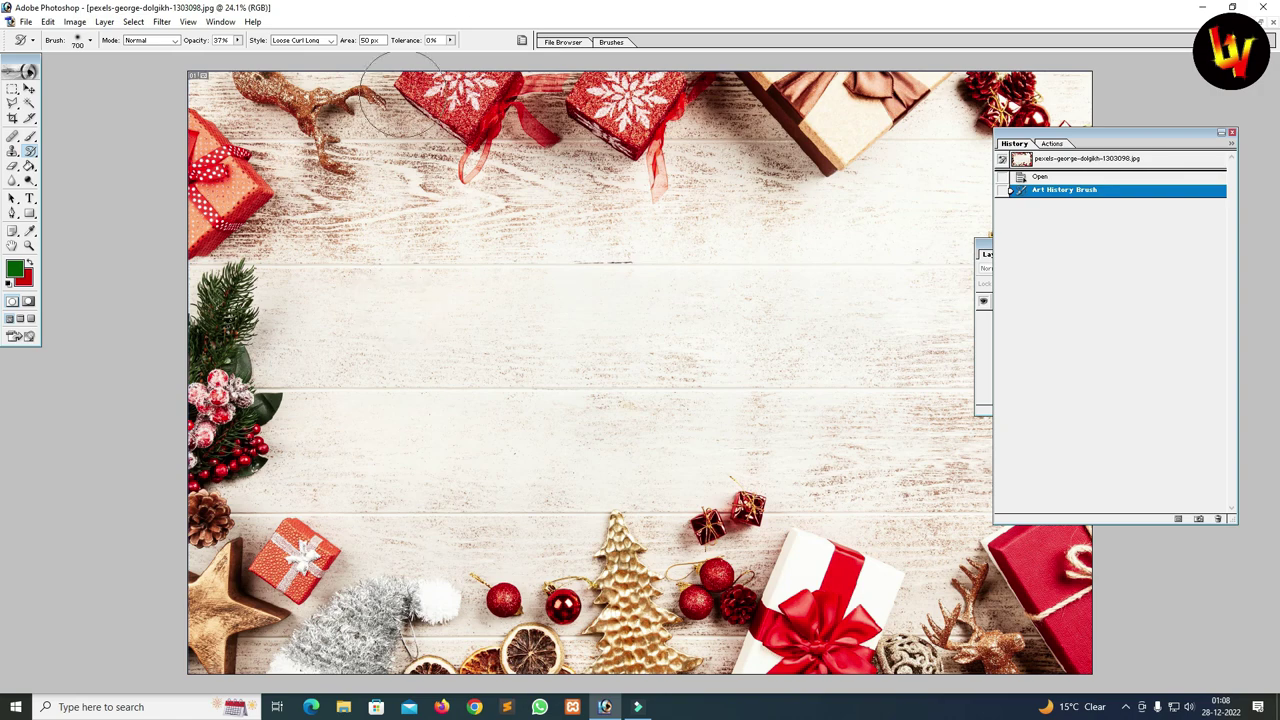
- Paint soft 37% Art History strokes fading the gifts, ornaments and left tree
{"action": "left_click", "coordinate": [757, 500]}
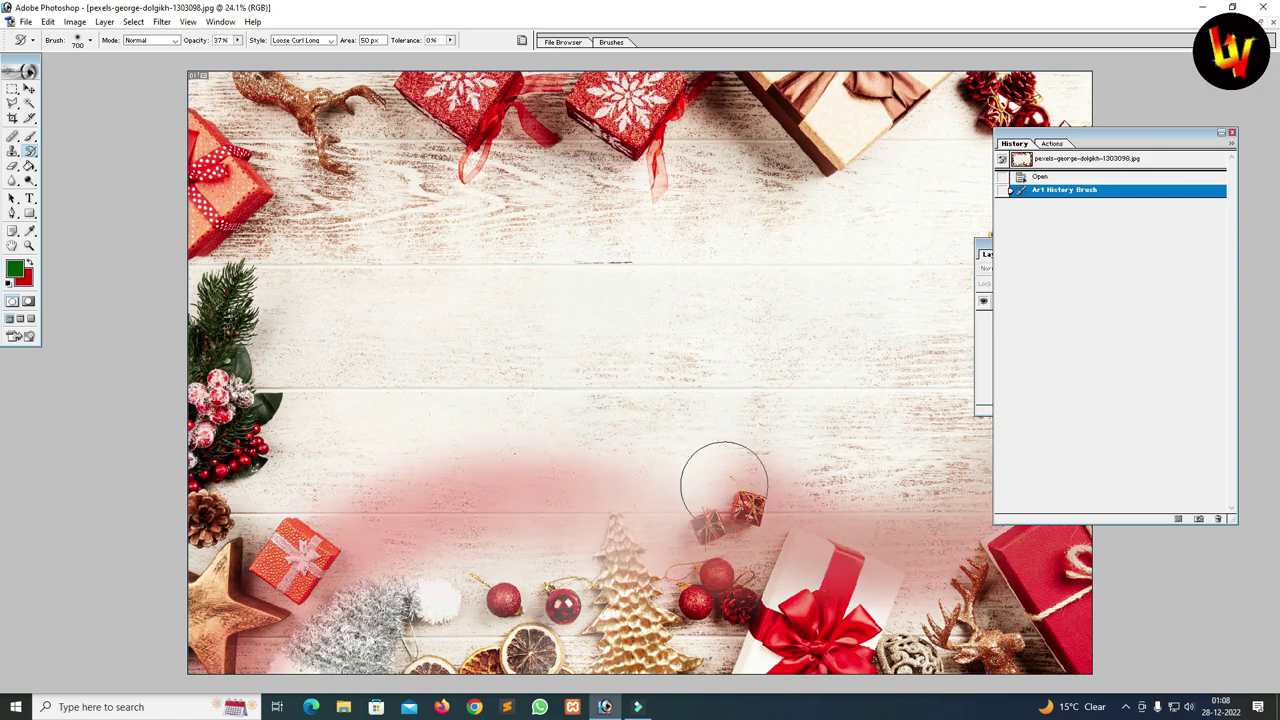
{"action": "left_click_drag", "start_coordinate": [724, 485], "coordinate": [623, 307]}
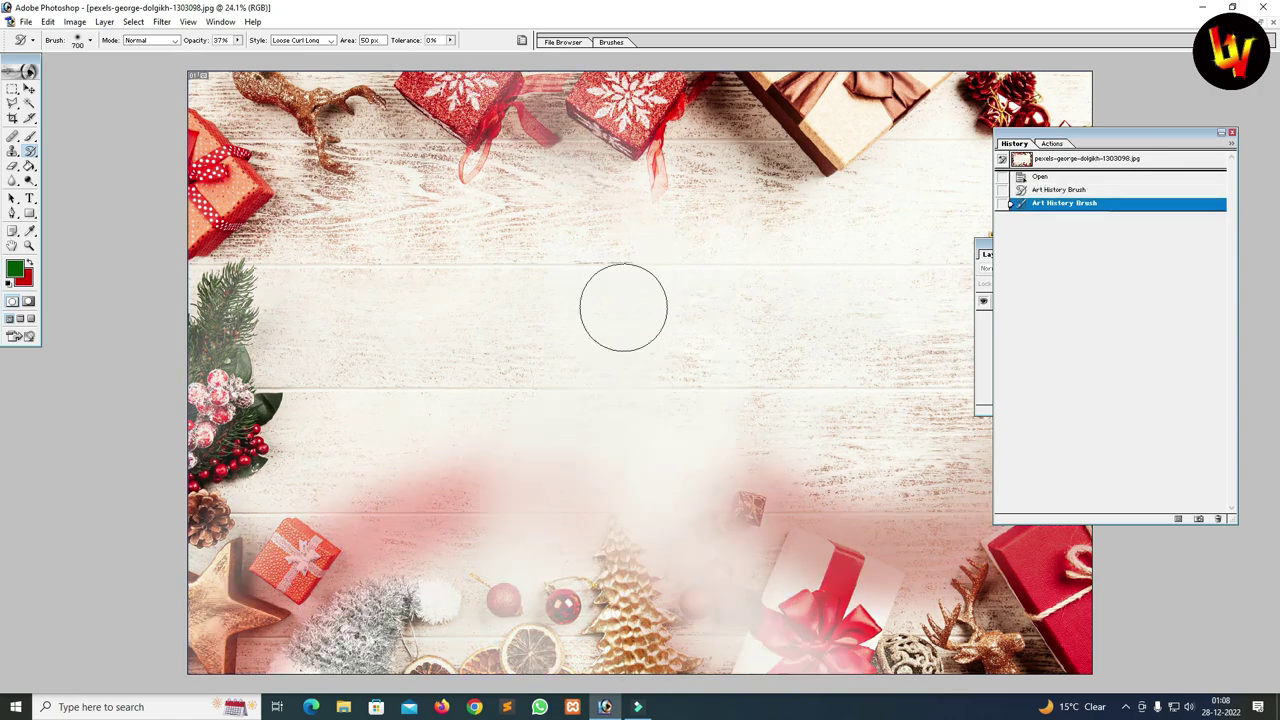
{"action": "mouse_move", "coordinate": [614, 249]}
{"action": "left_mouse_down"}
{"action": "mouse_move", "coordinate": [624, 264]}
{"action": "mouse_move", "coordinate": [604, 293]}
{"action": "left_mouse_up"}
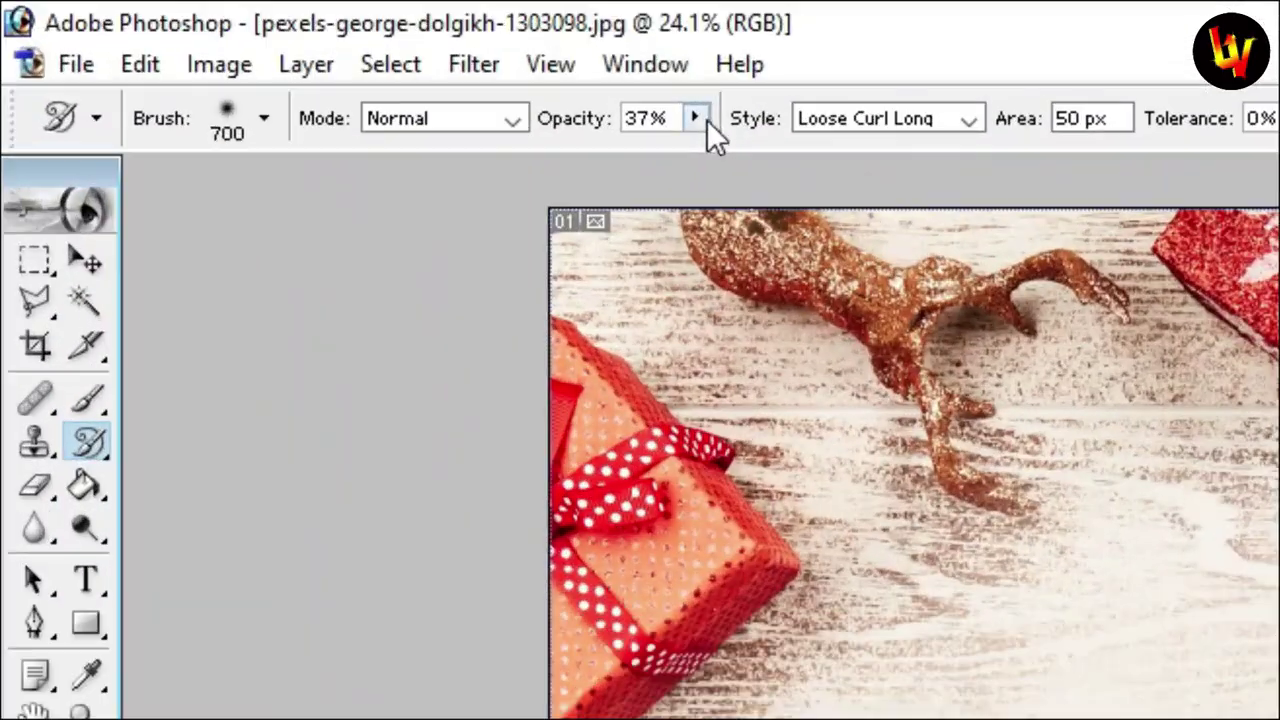
- Raise opacity to 100%, paint heavy strokes across the middle, then undo them
{"action": "left_click", "coordinate": [238, 41]}
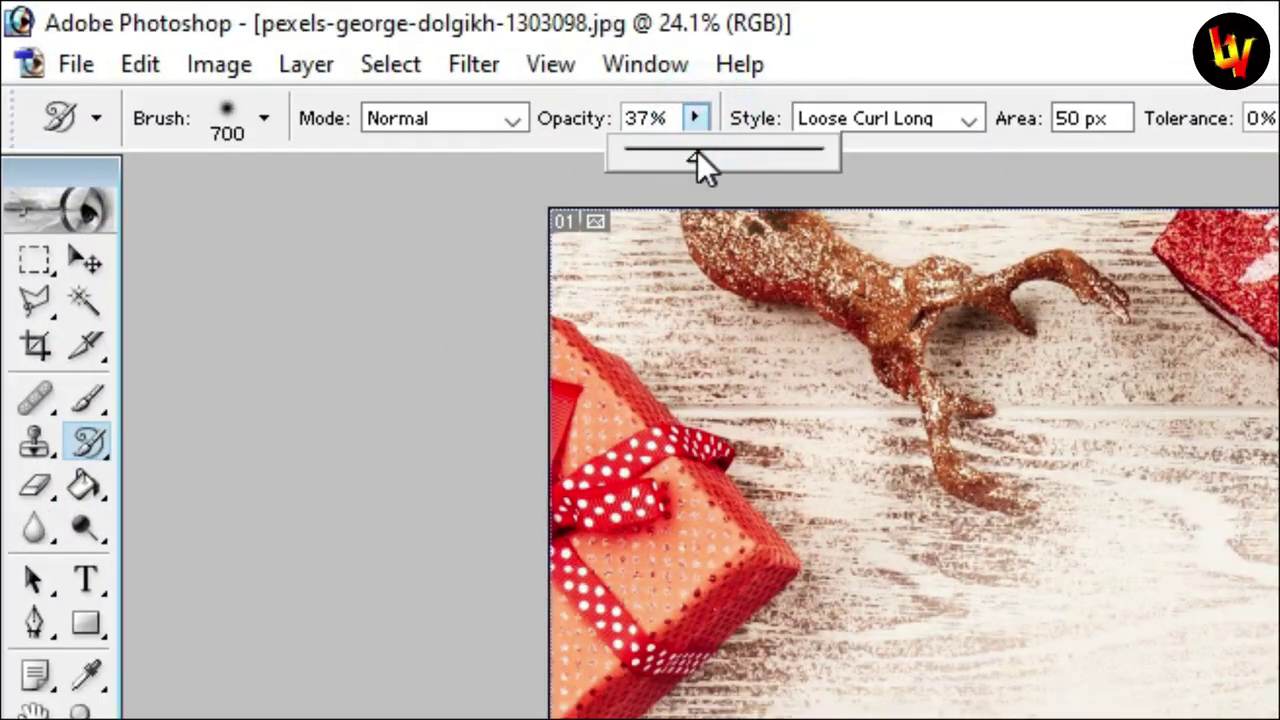
{"action": "left_click_drag", "start_coordinate": [697, 155], "coordinate": [822, 155]}
{"action": "left_click_drag", "start_coordinate": [654, 326], "coordinate": [651, 300]}
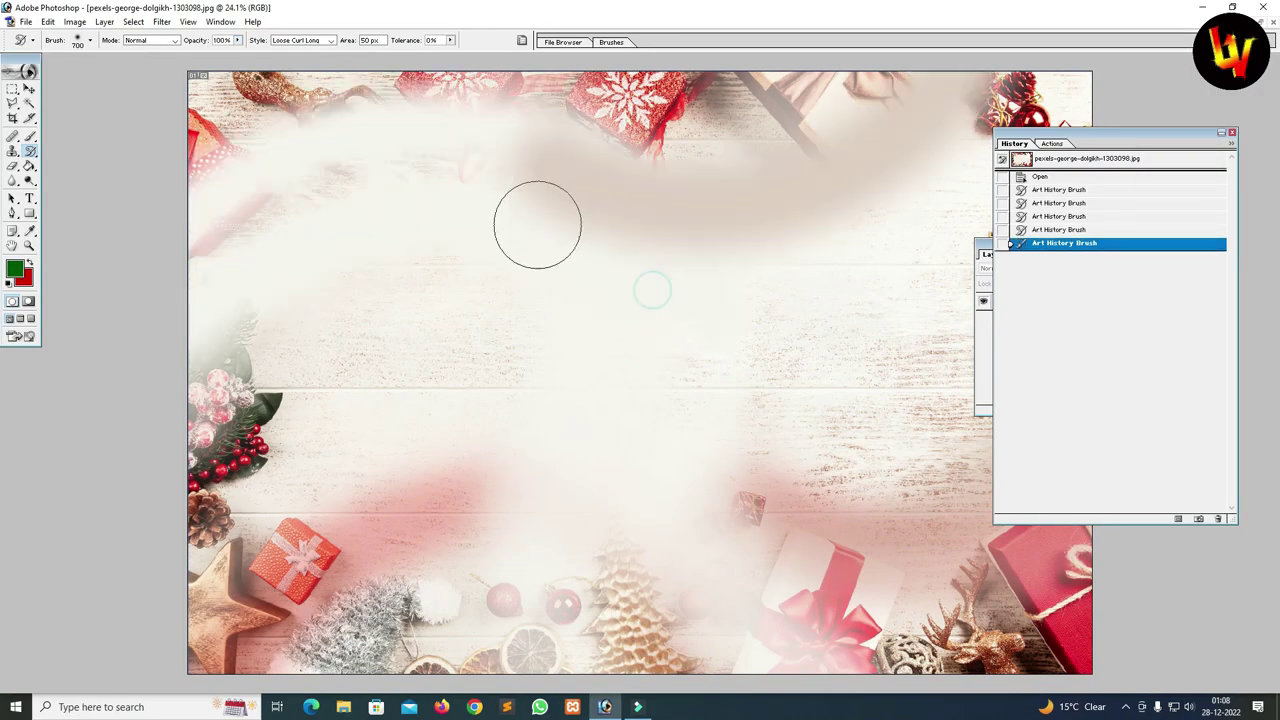
{"action": "left_click_drag", "start_coordinate": [537, 225], "coordinate": [708, 399]}
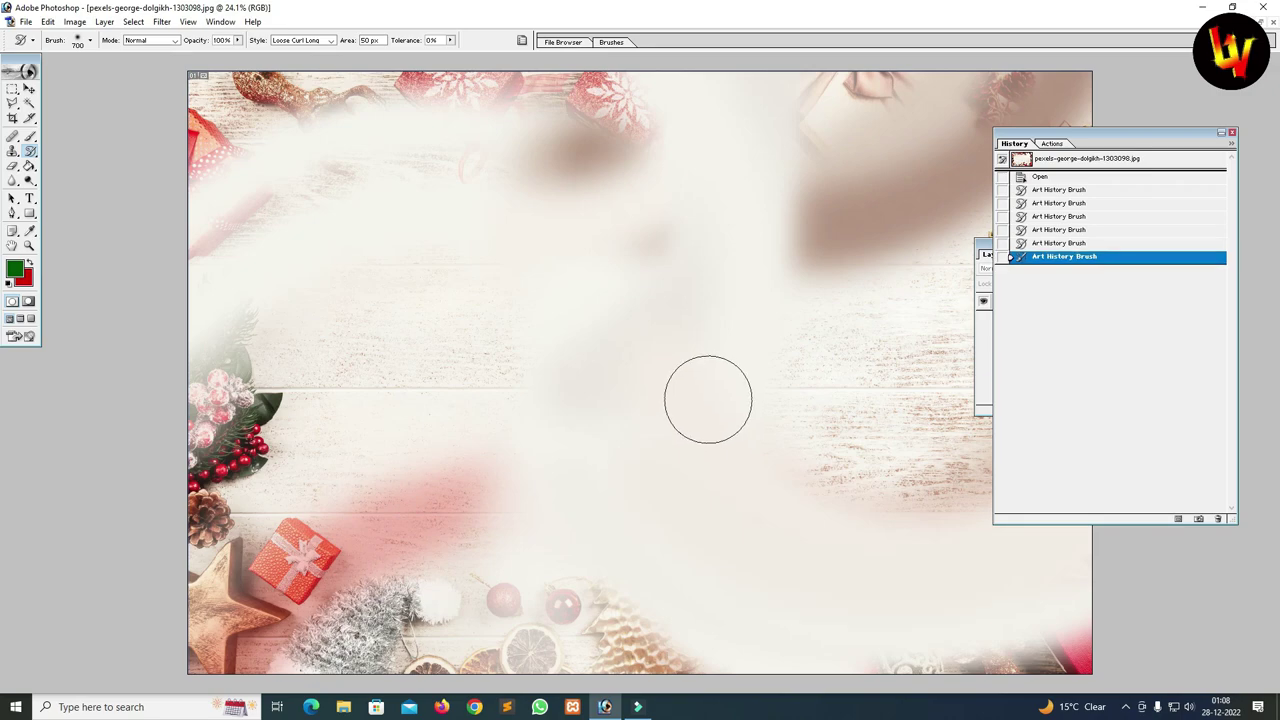
{"action": "key", "text": "ctrl+alt+z"}
{"action": "key", "text": "ctrl+alt+z"}
{"action": "key", "text": "ctrl+alt+z"}
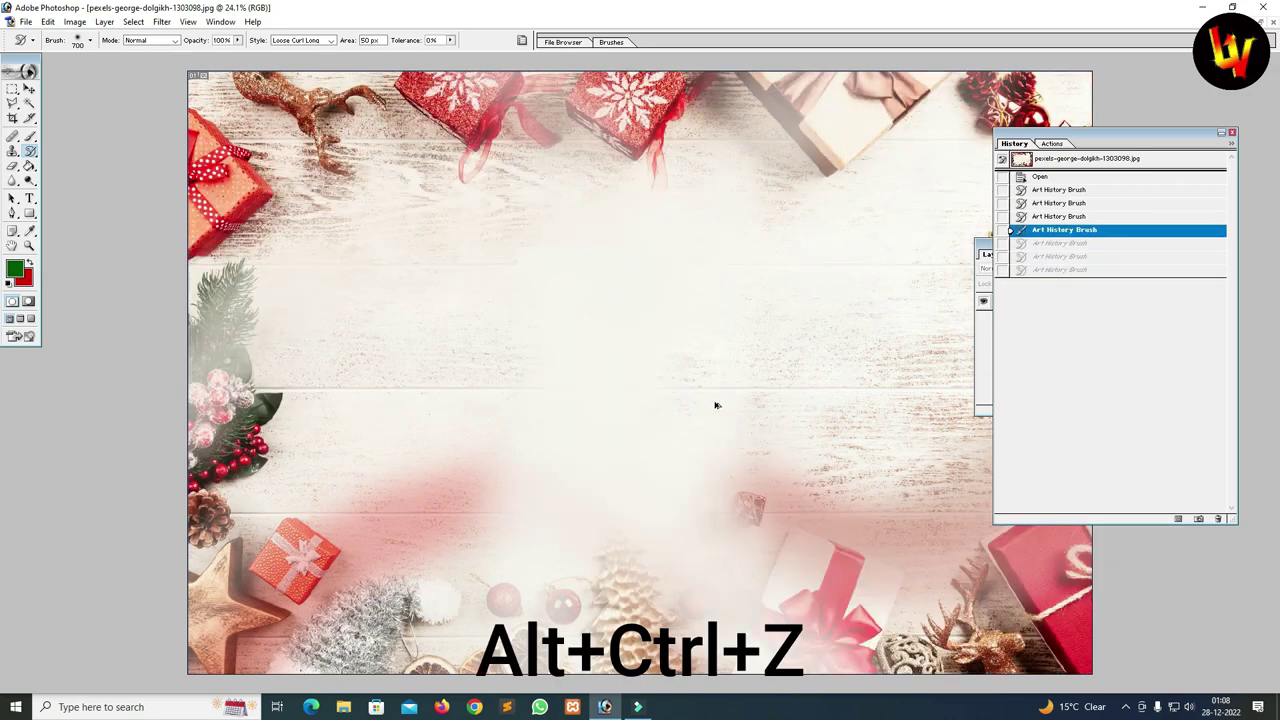
{"action": "key", "text": "ctrl+alt+z"}
{"action": "key", "text": "ctrl+alt+z"}
{"action": "key", "text": "ctrl+alt+z"}
{"action": "key", "text": "ctrl+alt+z"}
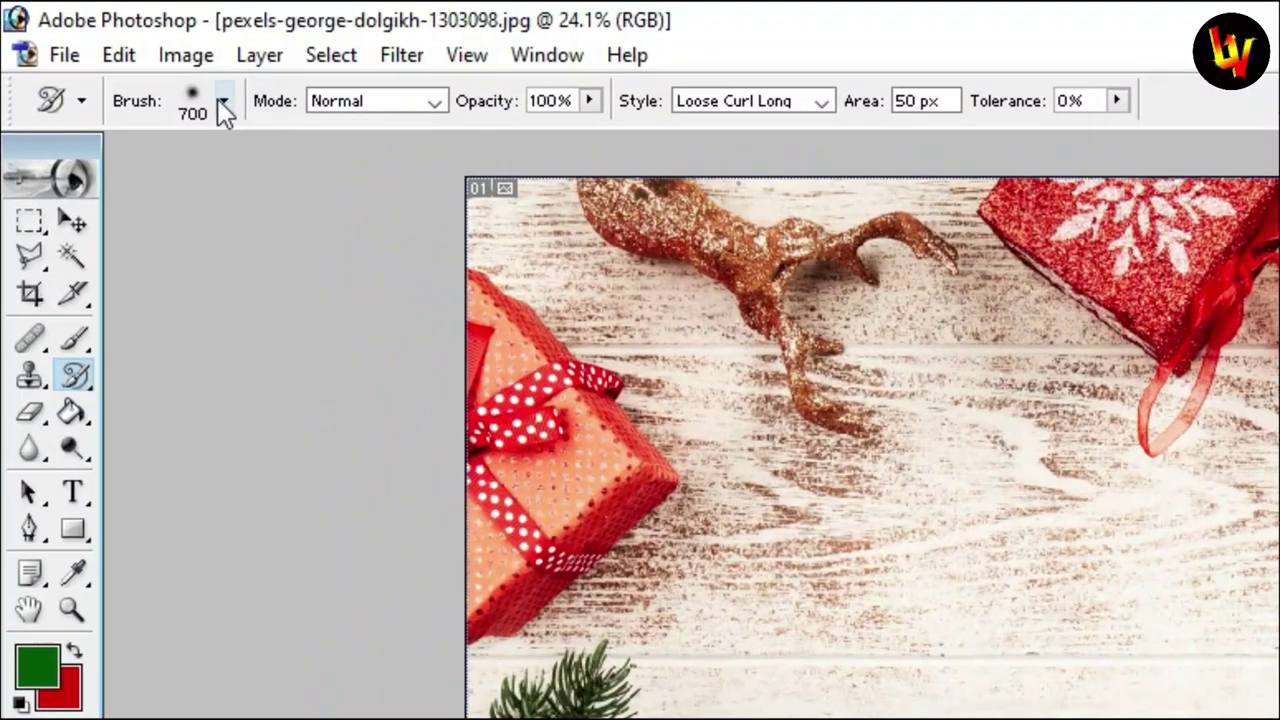
- Choose the 74 px leaf-shaped brush preset and enlarge it to 1000 px
{"action": "left_click", "coordinate": [89, 40]}
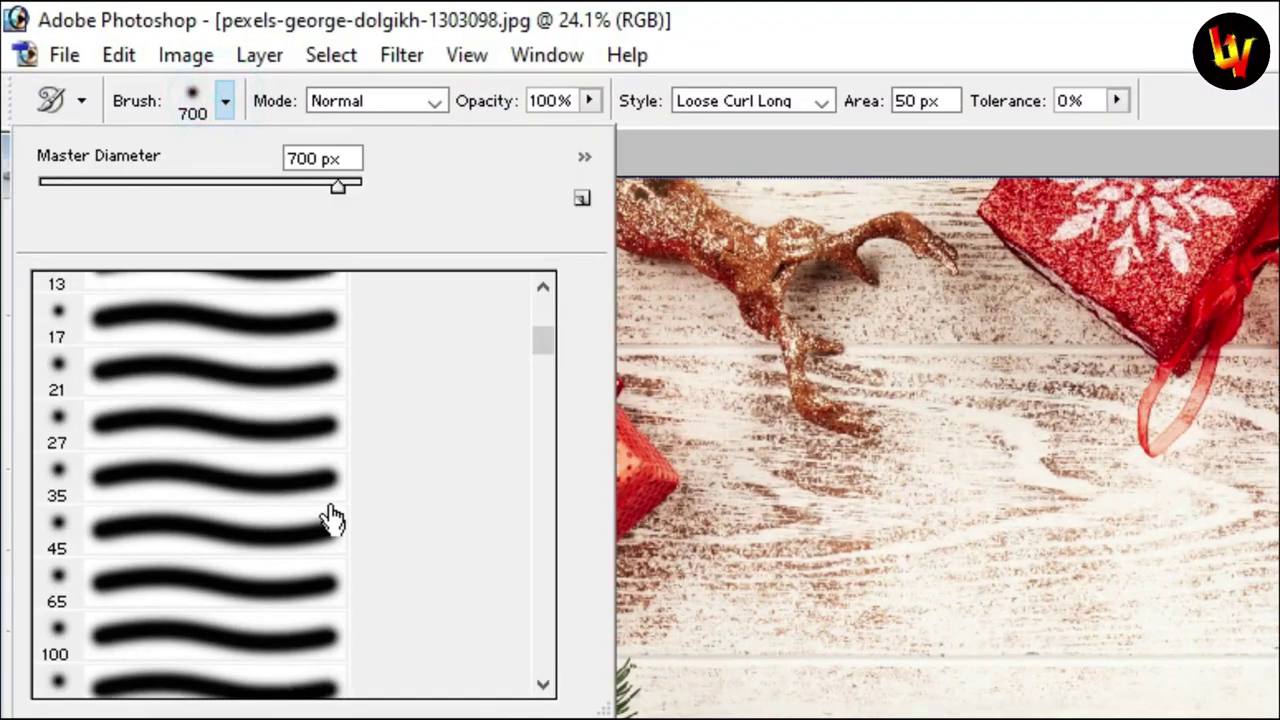
{"action": "scroll", "coordinate": [330, 518], "scroll_direction": "down", "scroll_amount": 5}
{"action": "scroll", "coordinate": [306, 494], "scroll_direction": "down", "scroll_amount": 1}
{"action": "mouse_move", "coordinate": [541, 362]}
{"action": "left_mouse_down"}
{"action": "mouse_move", "coordinate": [538, 515]}
{"action": "mouse_move", "coordinate": [517, 464]}
{"action": "left_mouse_up"}
{"action": "left_click", "coordinate": [223, 360]}
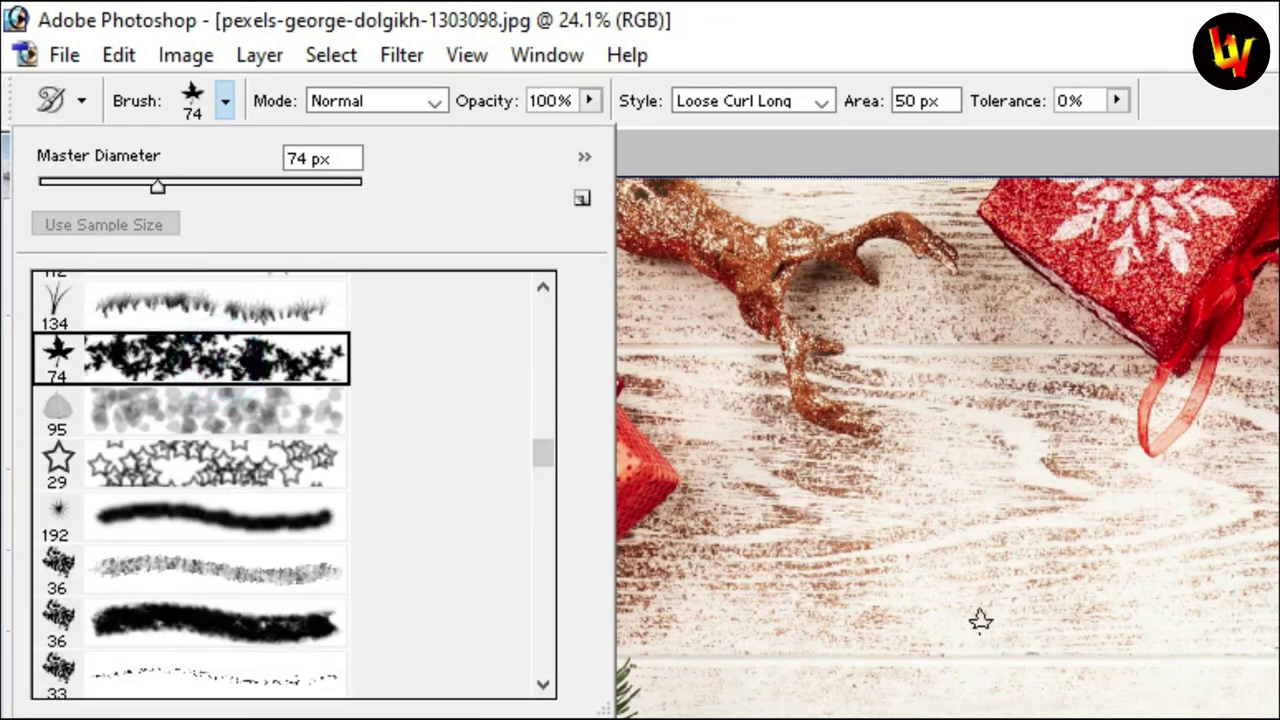
{"action": "key", "text": "Return"}
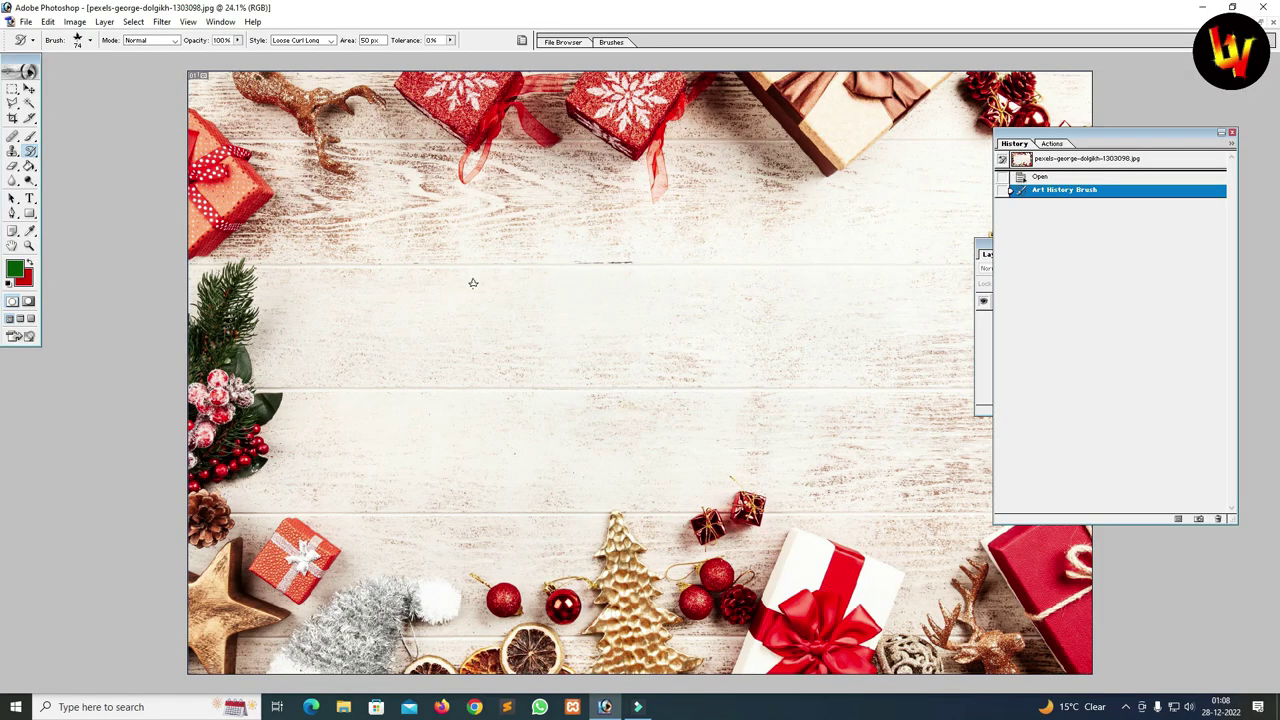
{"action": "key", "text": "bracketright"}
- Paint leaf strokes around the centre, top left, bottom left and top right edges
{"action": "mouse_move", "coordinate": [457, 286]}
{"action": "left_mouse_down"}
{"action": "mouse_move", "coordinate": [571, 309]}
{"action": "mouse_move", "coordinate": [533, 410]}
{"action": "mouse_move", "coordinate": [700, 450]}
{"action": "left_mouse_up"}
{"action": "mouse_move", "coordinate": [790, 480]}
{"action": "left_mouse_down"}
{"action": "mouse_move", "coordinate": [771, 514]}
{"action": "mouse_move", "coordinate": [571, 529]}
{"action": "mouse_move", "coordinate": [490, 520]}
{"action": "mouse_move", "coordinate": [680, 560]}
{"action": "mouse_move", "coordinate": [800, 543]}
{"action": "mouse_move", "coordinate": [908, 586]}
{"action": "mouse_move", "coordinate": [798, 470]}
{"action": "mouse_move", "coordinate": [749, 314]}
{"action": "mouse_move", "coordinate": [780, 286]}
{"action": "mouse_move", "coordinate": [540, 140]}
{"action": "mouse_move", "coordinate": [300, 160]}
{"action": "left_mouse_up"}
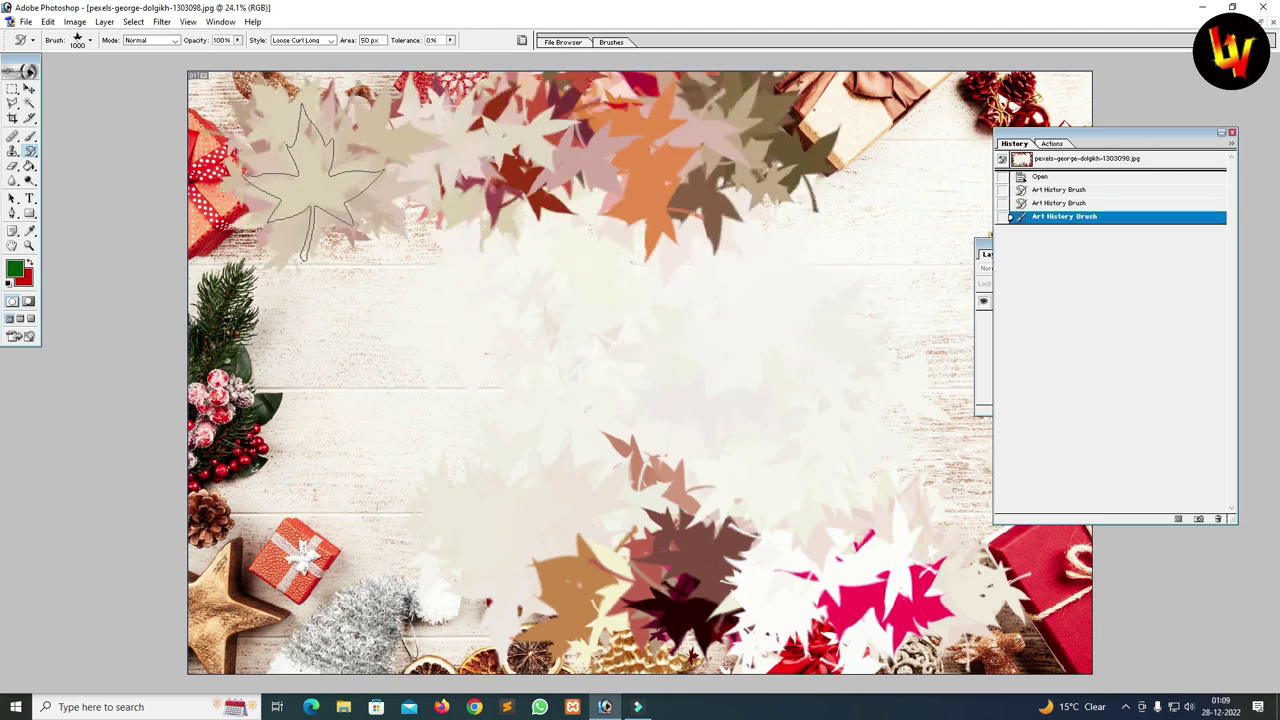
{"action": "mouse_move", "coordinate": [360, 240]}
{"action": "left_mouse_down"}
{"action": "mouse_move", "coordinate": [340, 175]}
{"action": "mouse_move", "coordinate": [290, 150]}
{"action": "mouse_move", "coordinate": [460, 320]}
{"action": "mouse_move", "coordinate": [472, 352]}
{"action": "mouse_move", "coordinate": [411, 354]}
{"action": "mouse_move", "coordinate": [380, 314]}
{"action": "left_mouse_up"}
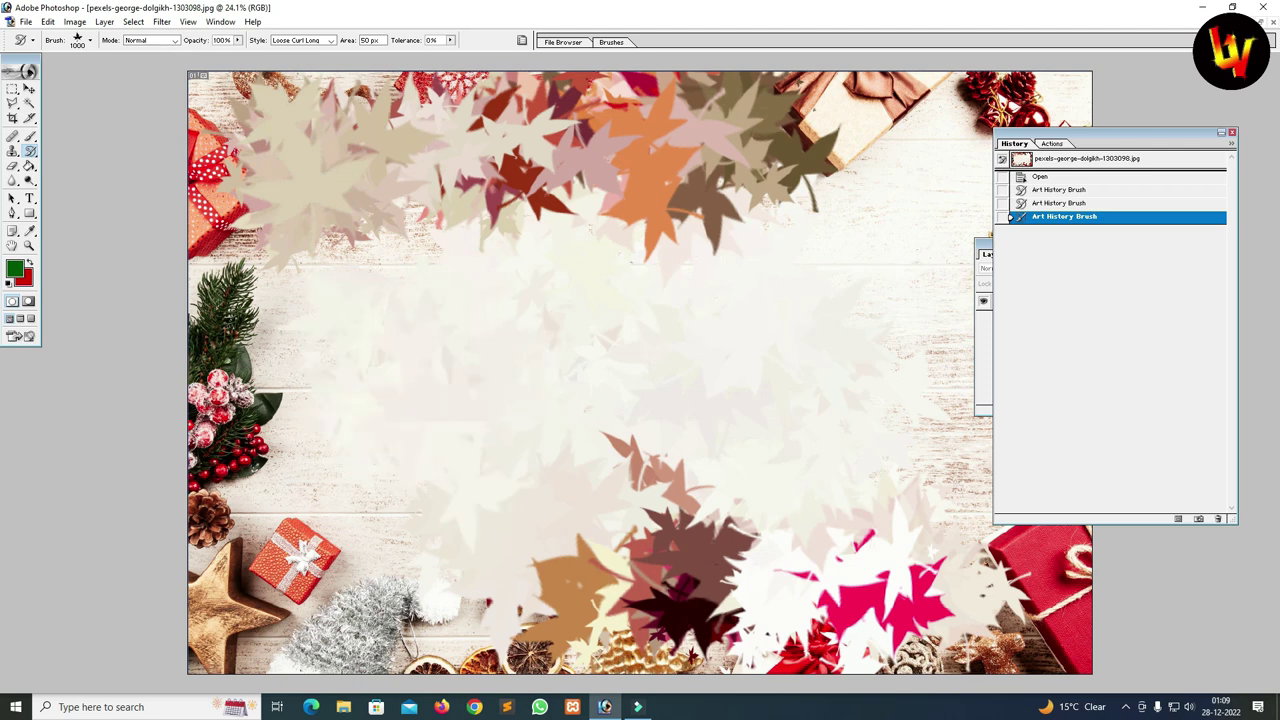
{"action": "left_click", "coordinate": [771, 386]}
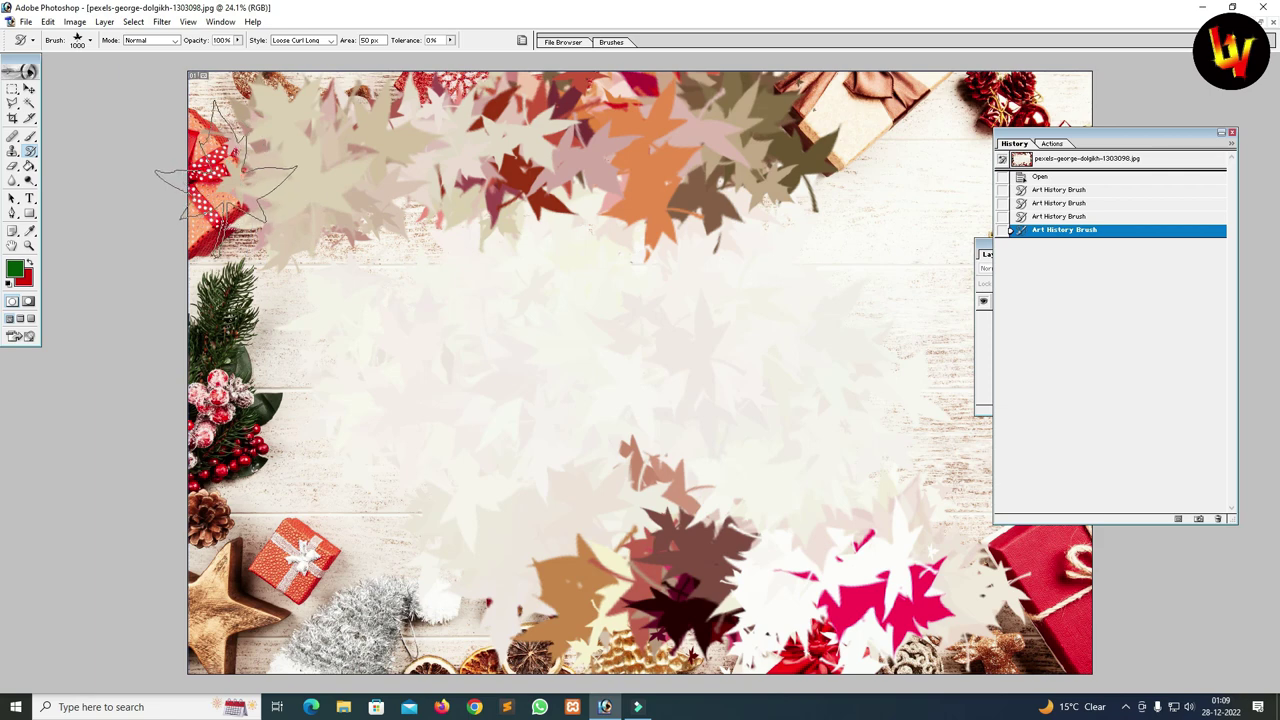
{"action": "mouse_move", "coordinate": [216, 172]}
{"action": "left_mouse_down"}
{"action": "mouse_move", "coordinate": [227, 177]}
{"action": "mouse_move", "coordinate": [240, 480]}
{"action": "left_mouse_up"}
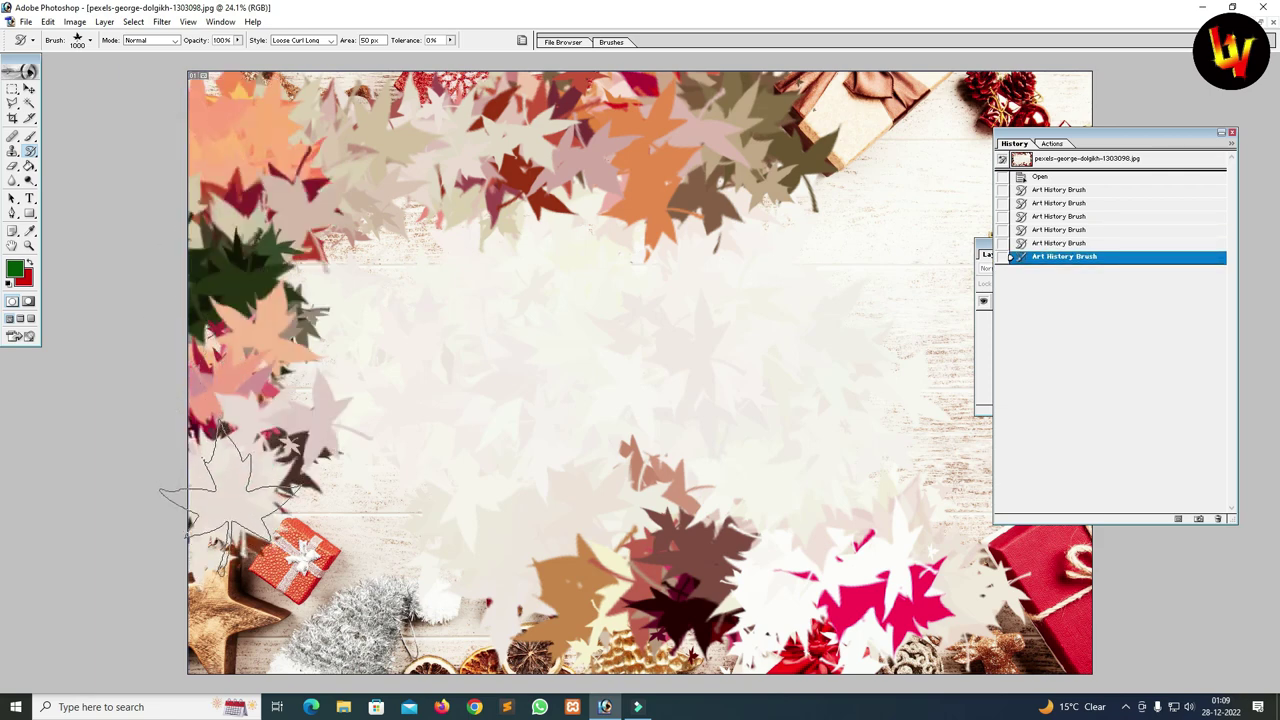
{"action": "left_click_drag", "start_coordinate": [232, 545], "coordinate": [245, 560]}
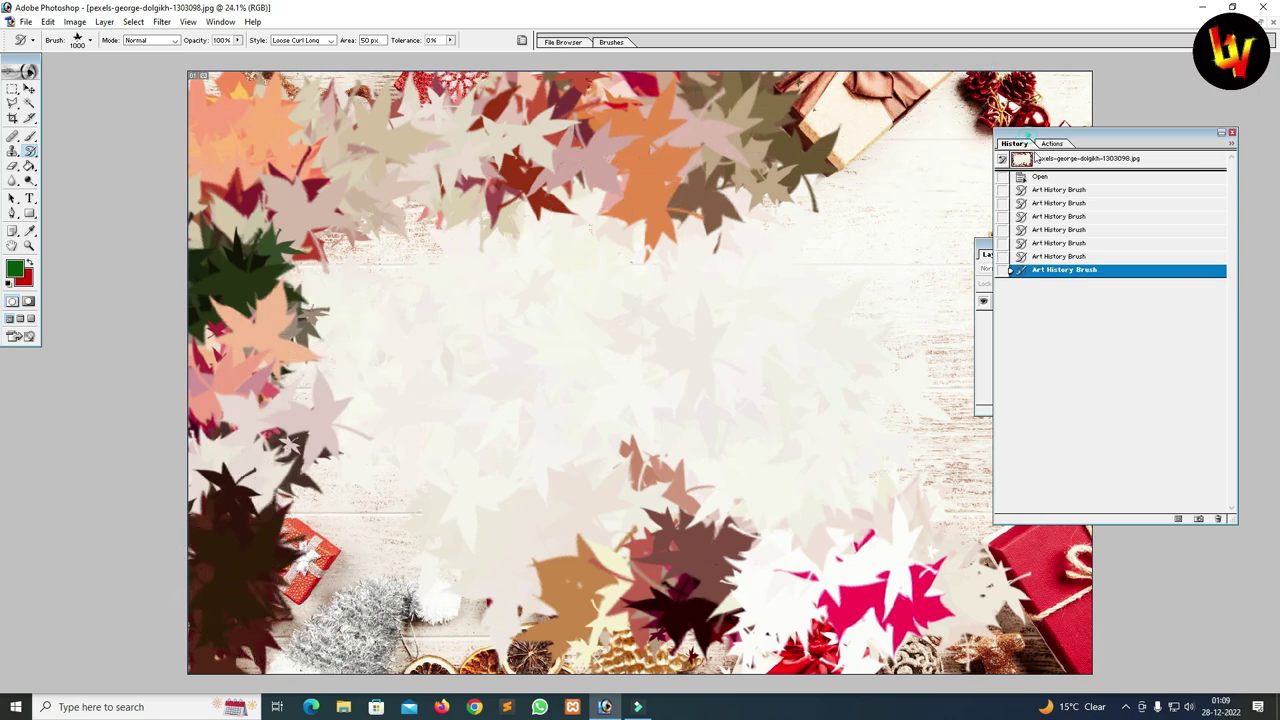
{"action": "mouse_move", "coordinate": [1035, 138]}
{"action": "left_mouse_down"}
{"action": "mouse_move", "coordinate": [1043, 196]}
{"action": "mouse_move", "coordinate": [1029, 256]}
{"action": "left_mouse_up"}
{"action": "mouse_move", "coordinate": [1000, 200]}
{"action": "left_mouse_down"}
{"action": "mouse_move", "coordinate": [1018, 135]}
{"action": "mouse_move", "coordinate": [1012, 170]}
{"action": "mouse_move", "coordinate": [1000, 165]}
{"action": "left_mouse_up"}
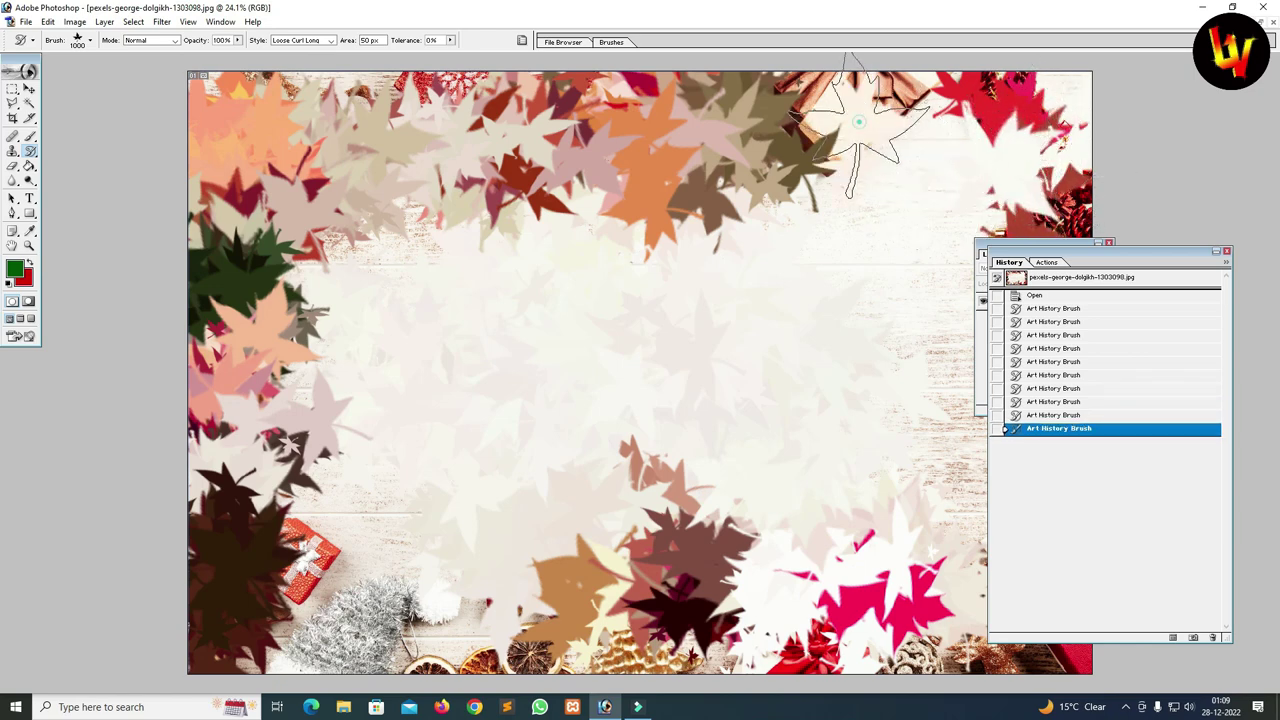
{"action": "left_click_drag", "start_coordinate": [950, 170], "coordinate": [900, 135]}
- Add two leaf strokes at the top right, then choose the 69 px brush tip
{"action": "left_click", "coordinate": [899, 131]}
{"action": "left_click", "coordinate": [899, 131]}
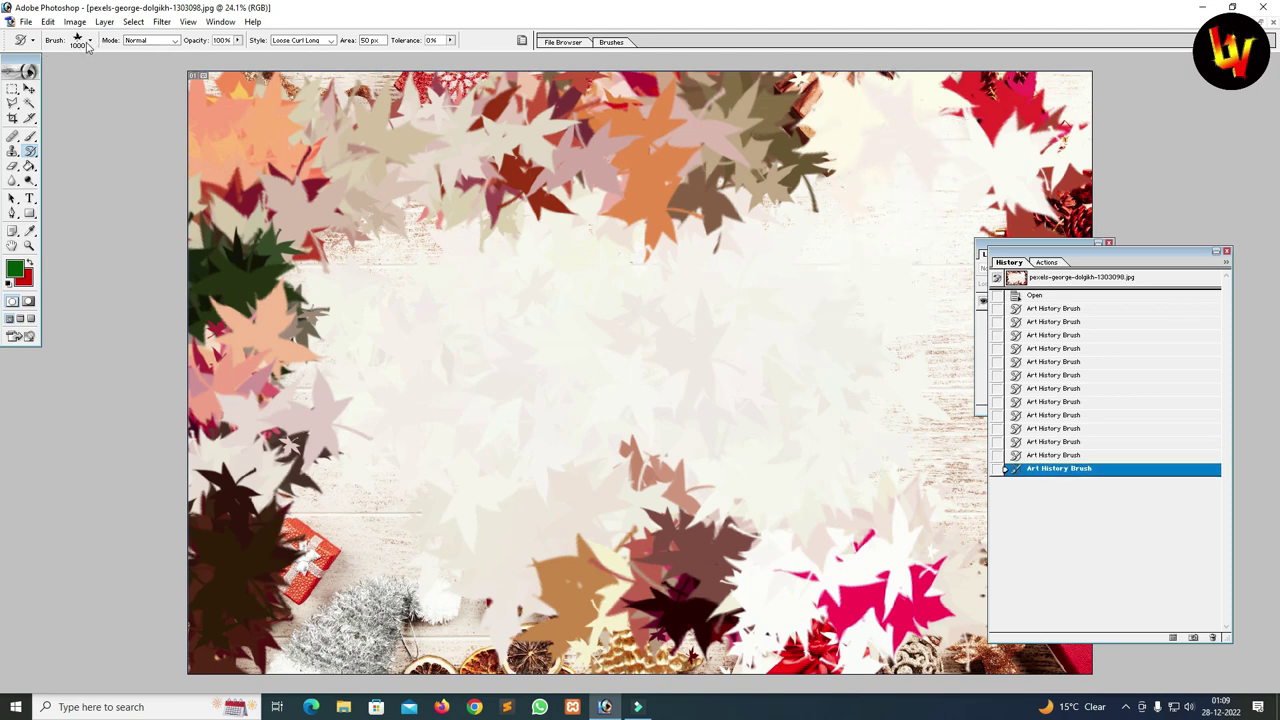
{"action": "left_click", "coordinate": [90, 41]}
{"action": "scroll", "coordinate": [78, 215], "scroll_direction": "down", "scroll_amount": 1}
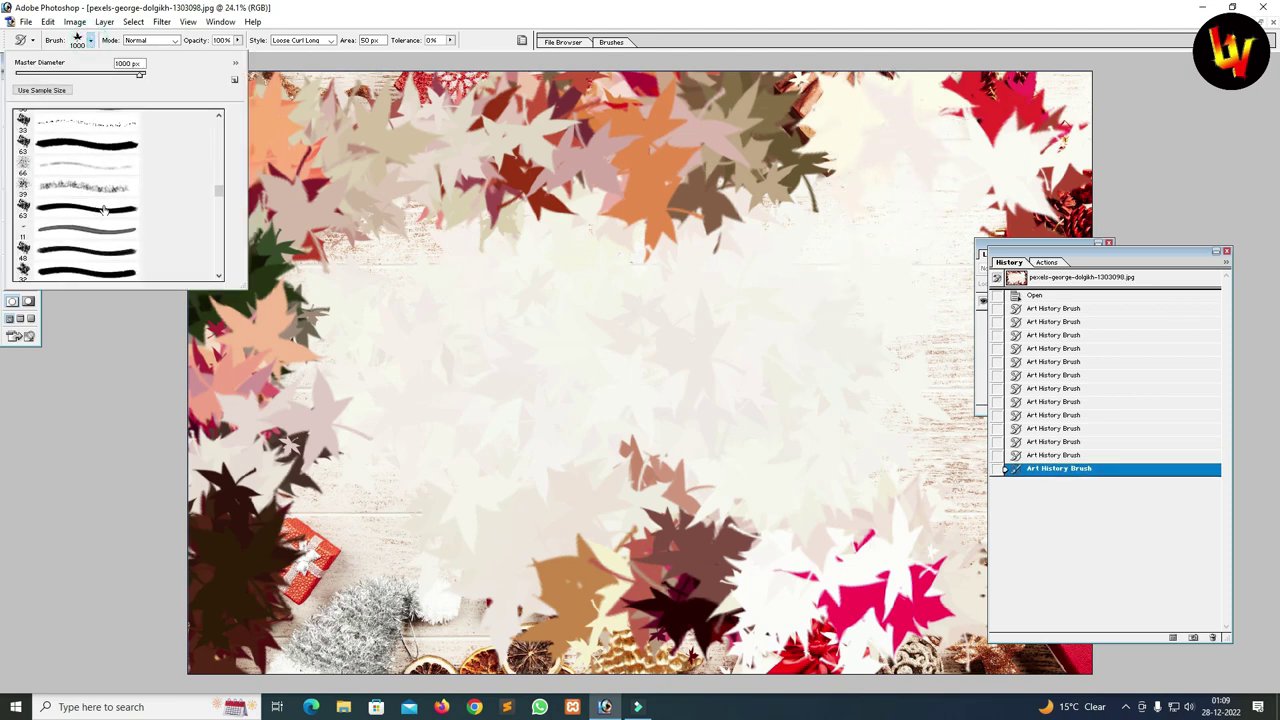
{"action": "scroll", "coordinate": [75, 213], "scroll_direction": "down", "scroll_amount": 1}
{"action": "scroll", "coordinate": [70, 211], "scroll_direction": "down", "scroll_amount": 1}
{"action": "scroll", "coordinate": [65, 209], "scroll_direction": "down", "scroll_amount": 1}
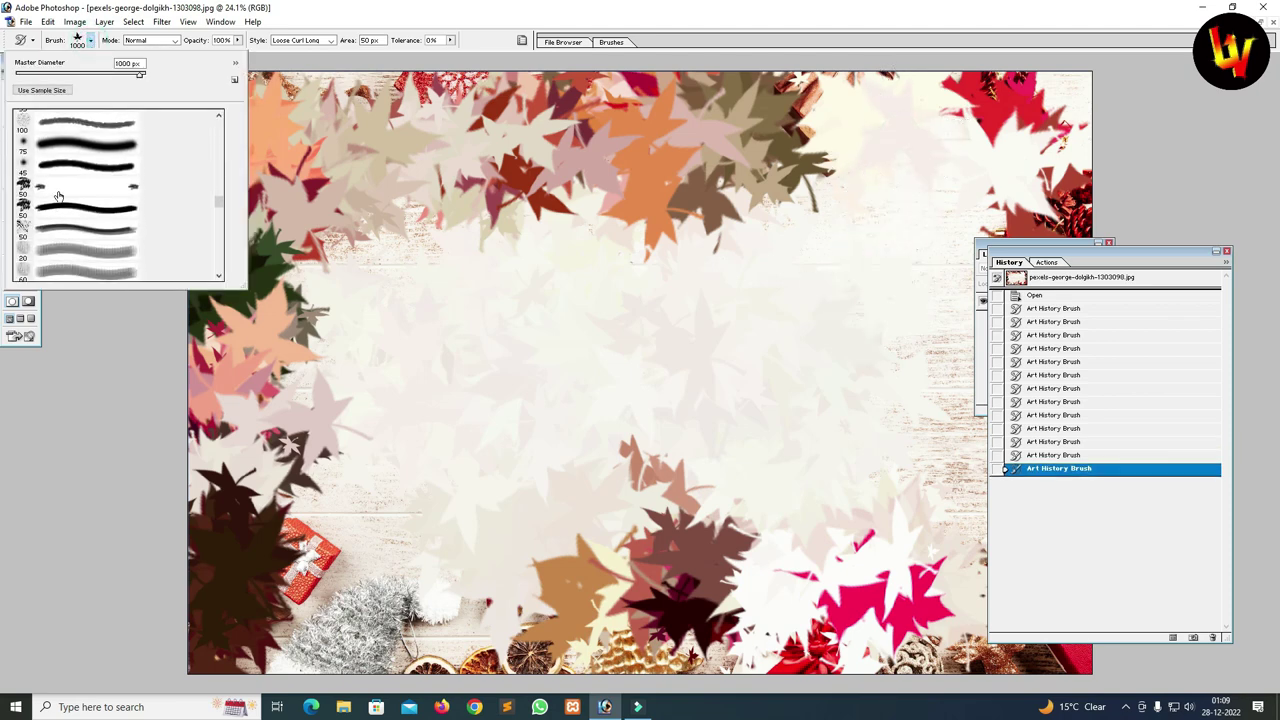
{"action": "scroll", "coordinate": [80, 220], "scroll_direction": "down", "scroll_amount": 1}
{"action": "scroll", "coordinate": [83, 215], "scroll_direction": "down", "scroll_amount": 1}
{"action": "scroll", "coordinate": [87, 210], "scroll_direction": "down", "scroll_amount": 1}
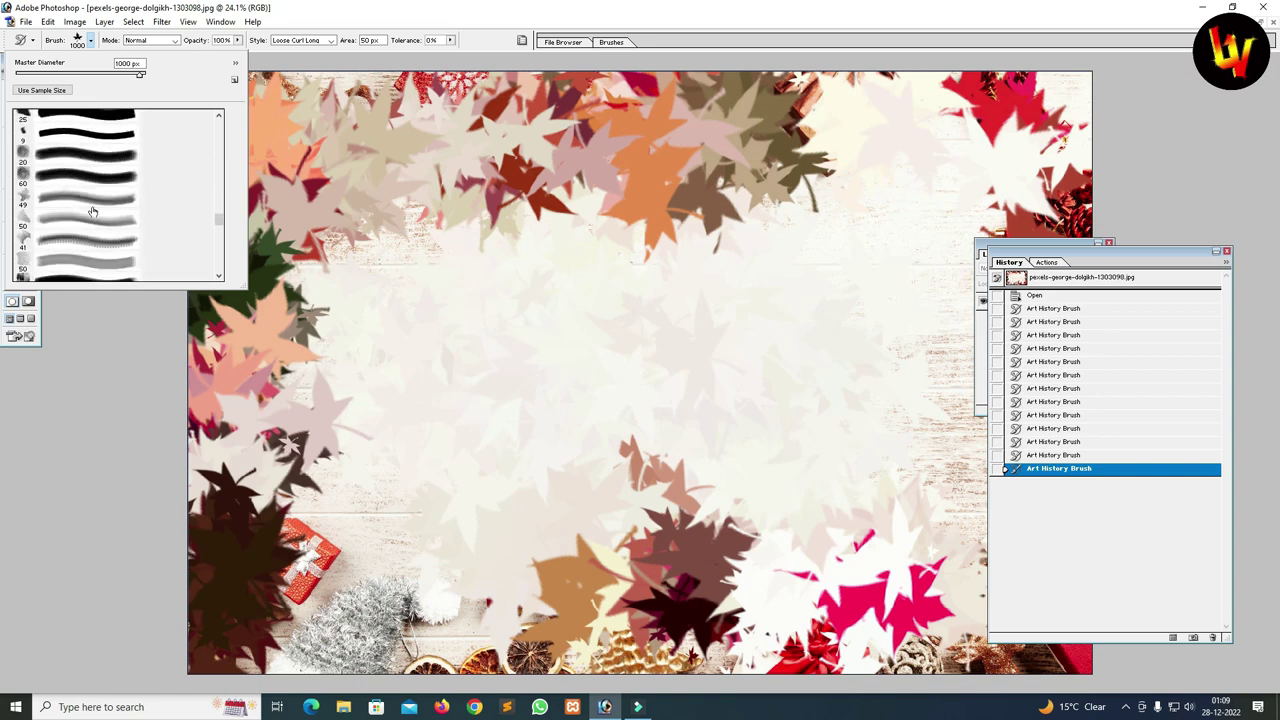
{"action": "scroll", "coordinate": [90, 206], "scroll_direction": "down", "scroll_amount": 1}
{"action": "scroll", "coordinate": [93, 215], "scroll_direction": "down", "scroll_amount": 1}
{"action": "left_click", "coordinate": [95, 230]}
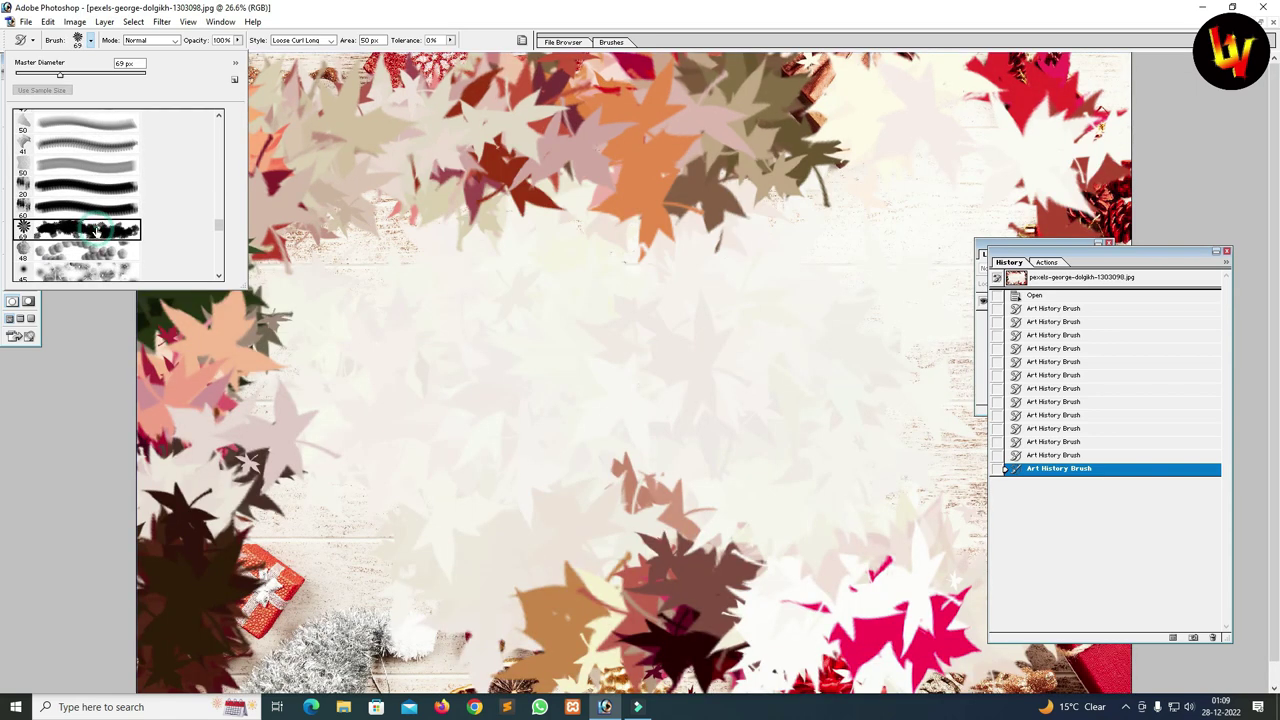
- Paint pale flower-shaped strokes over the upper-left with the brush enlarged to 1200 px
{"action": "left_click", "coordinate": [357, 219]}
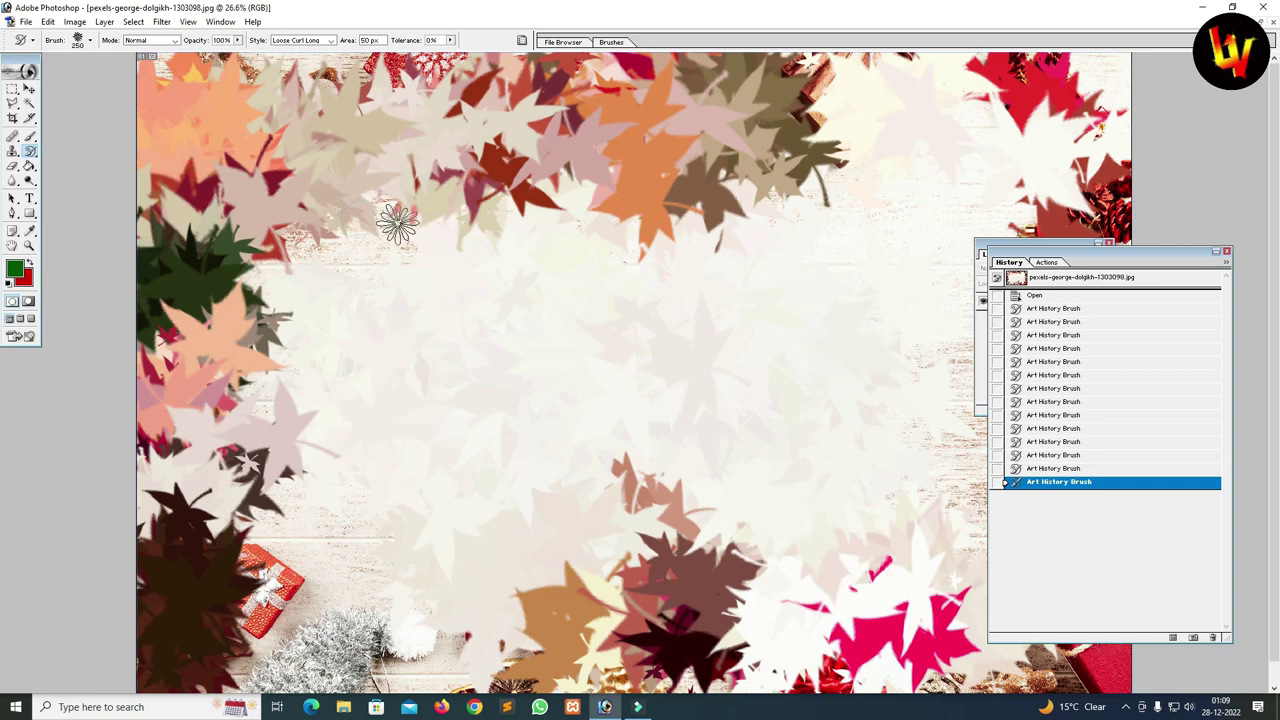
{"action": "key", "text": "bracketright"}
{"action": "key", "text": "bracketright"}
{"action": "key", "text": "bracketright"}
{"action": "mouse_move", "coordinate": [343, 214]}
{"action": "left_mouse_down"}
{"action": "mouse_move", "coordinate": [620, 195]}
{"action": "mouse_move", "coordinate": [689, 343]}
{"action": "left_mouse_up"}
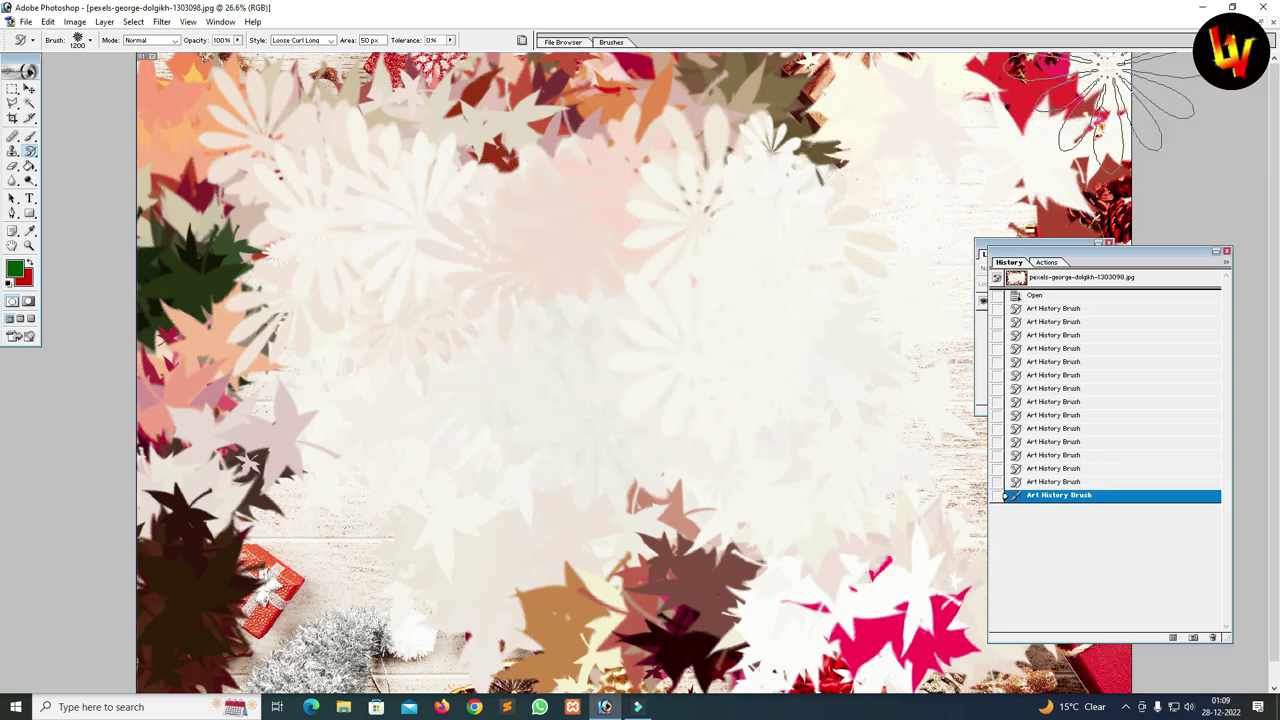
{"action": "key", "text": "ctrl+o"}
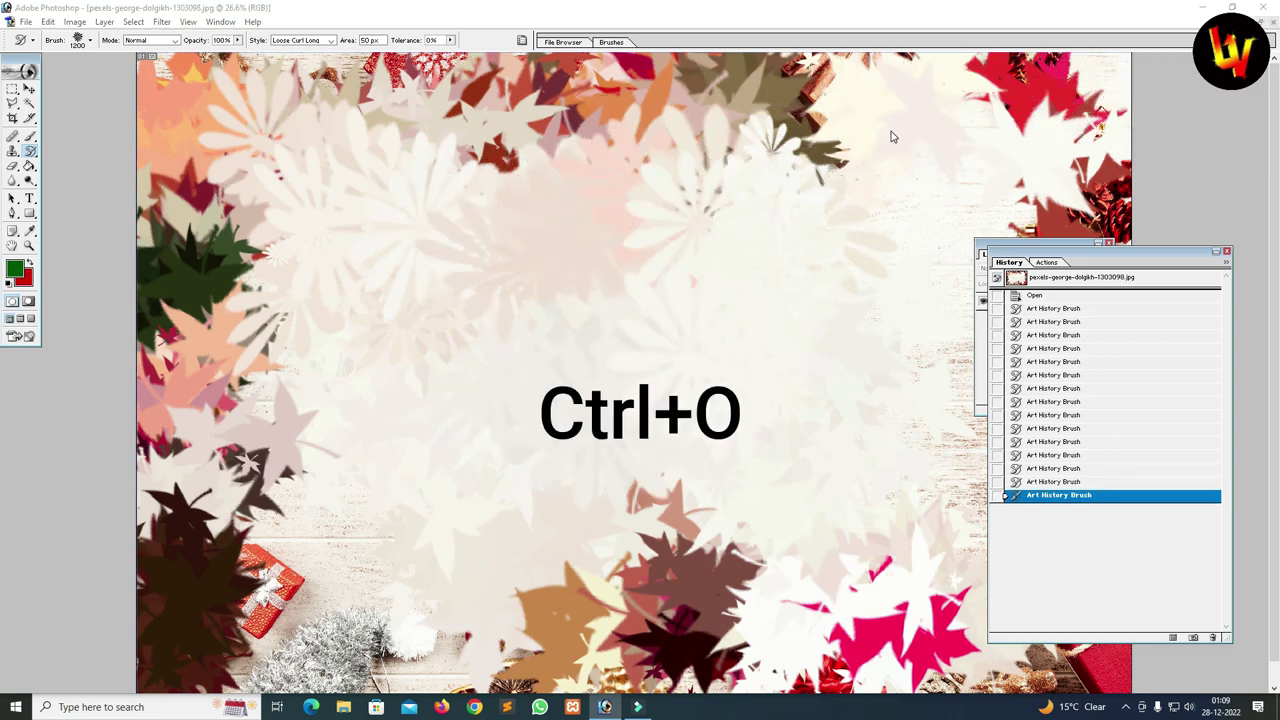
- Open pexels-fabian-reitmeier-707915.jpg and paint flower-shaped Art History strokes across its middle
{"action": "left_click", "coordinate": [575, 287]}
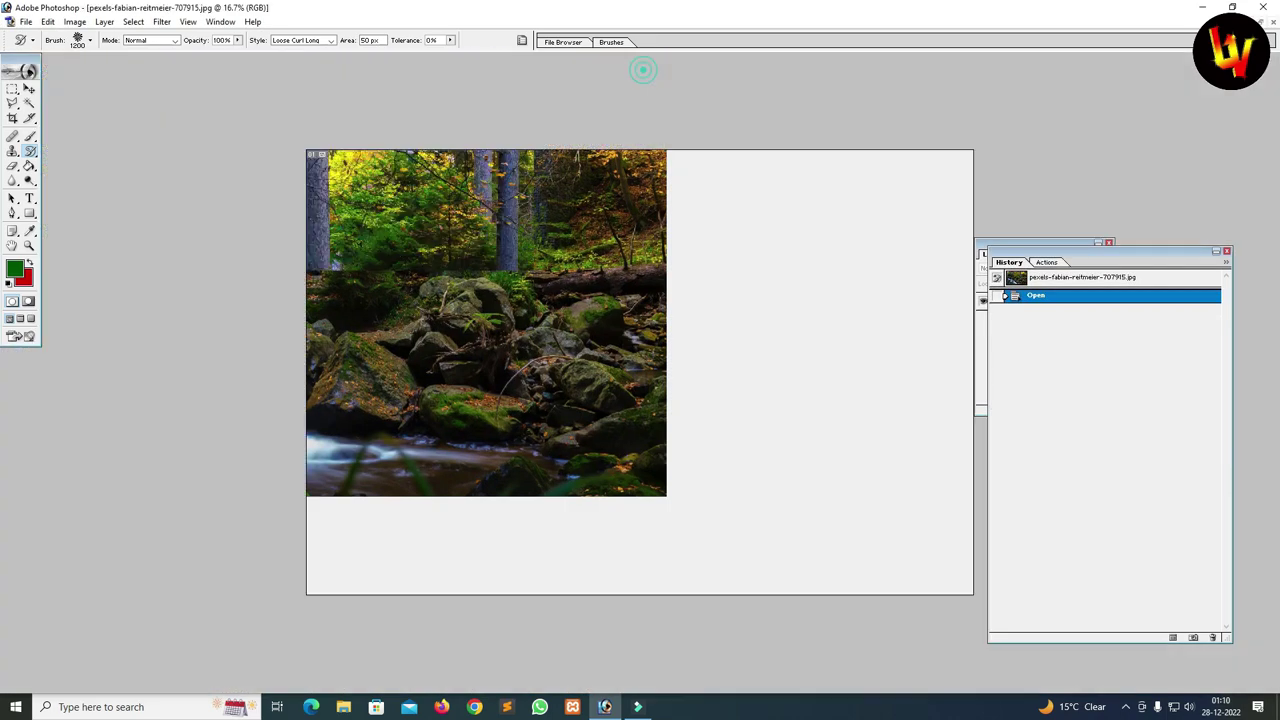
{"action": "mouse_move", "coordinate": [633, 300]}
{"action": "left_mouse_down"}
{"action": "mouse_move", "coordinate": [623, 289]}
{"action": "mouse_move", "coordinate": [737, 380]}
{"action": "mouse_move", "coordinate": [820, 290]}
{"action": "mouse_move", "coordinate": [812, 245]}
{"action": "mouse_move", "coordinate": [743, 229]}
{"action": "left_mouse_up"}
{"action": "left_click_drag", "start_coordinate": [580, 240], "coordinate": [440, 200]}
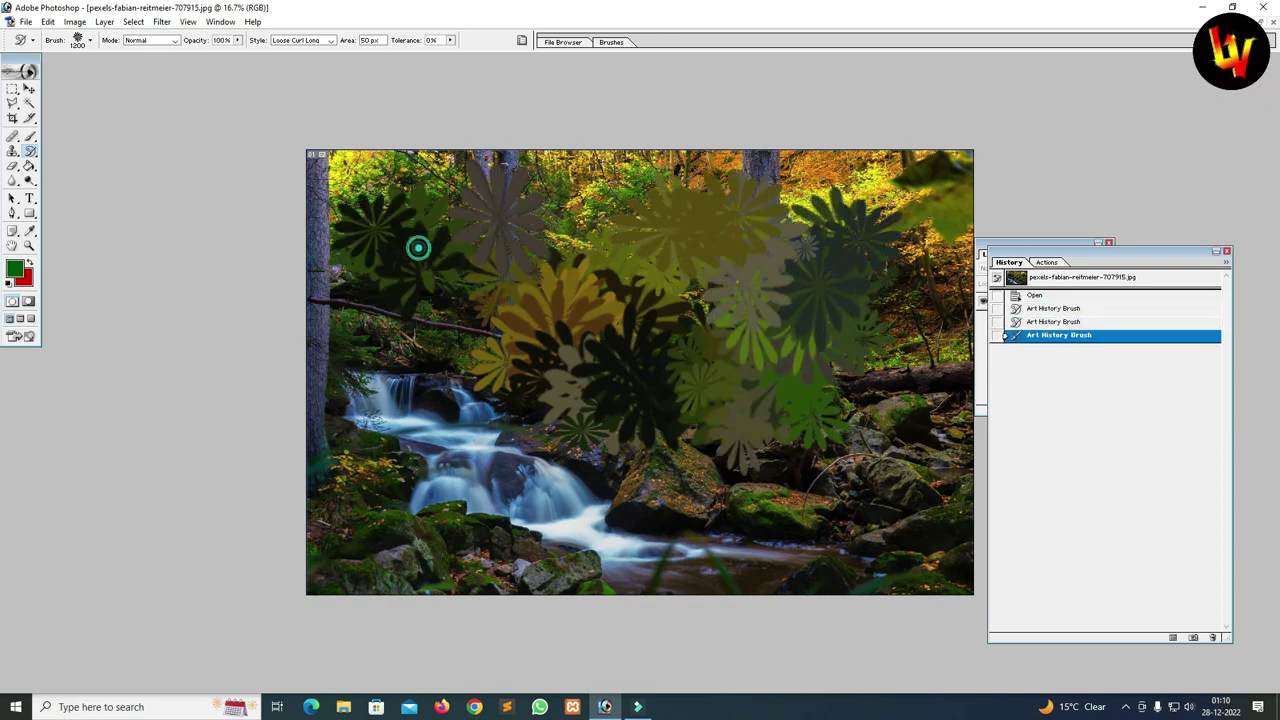
{"action": "left_click_drag", "start_coordinate": [417, 249], "coordinate": [420, 400]}
{"action": "mouse_move", "coordinate": [422, 363]}
{"action": "left_mouse_down"}
{"action": "mouse_move", "coordinate": [505, 462]}
{"action": "mouse_move", "coordinate": [470, 510]}
{"action": "left_mouse_up"}
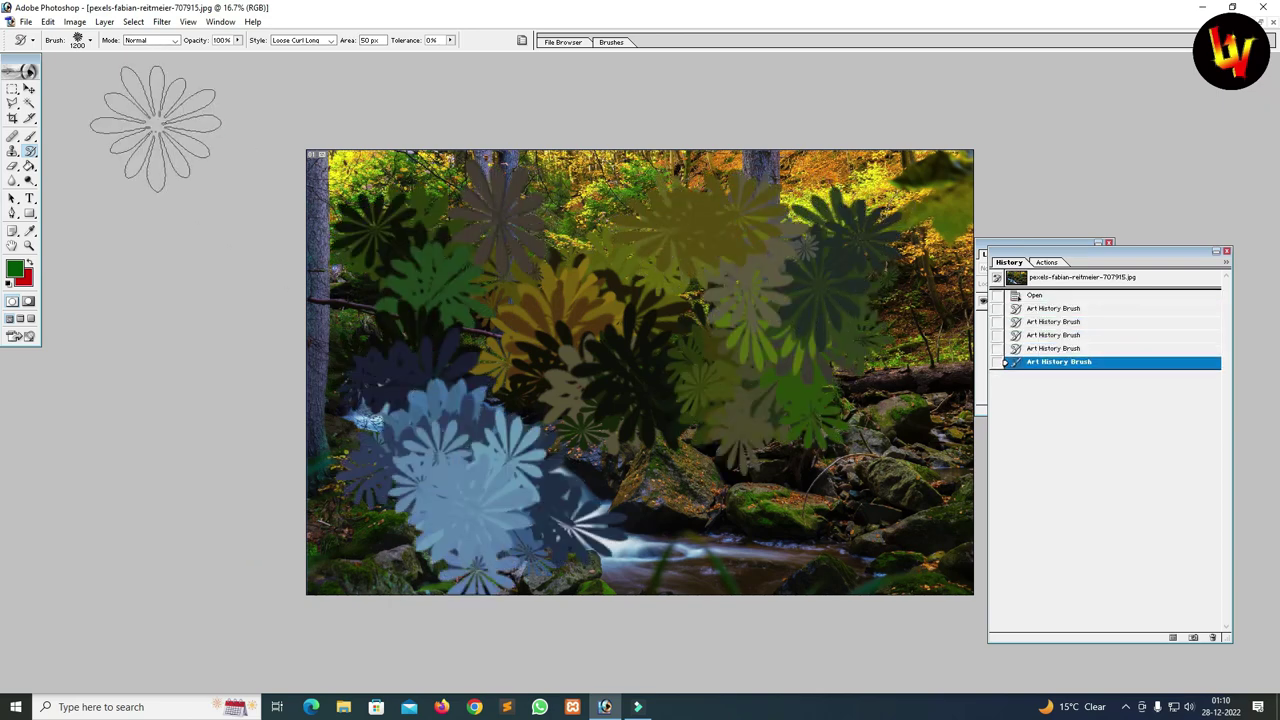
- Choose the 19 px hard round brush tip in the Brush picker
{"action": "left_click", "coordinate": [90, 41]}
{"action": "scroll", "coordinate": [98, 198], "scroll_direction": "down", "scroll_amount": 2}
{"action": "scroll", "coordinate": [98, 198], "scroll_direction": "down", "scroll_amount": 2}
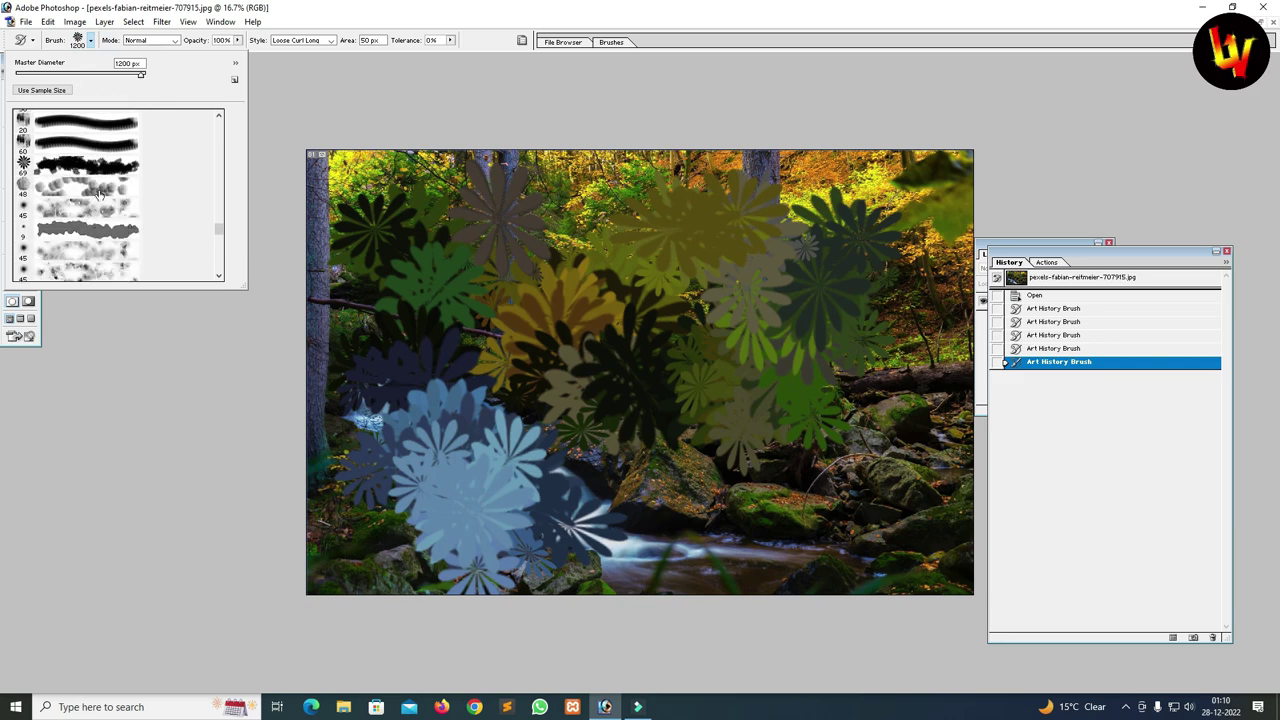
{"action": "scroll", "coordinate": [99, 192], "scroll_direction": "down", "scroll_amount": 2}
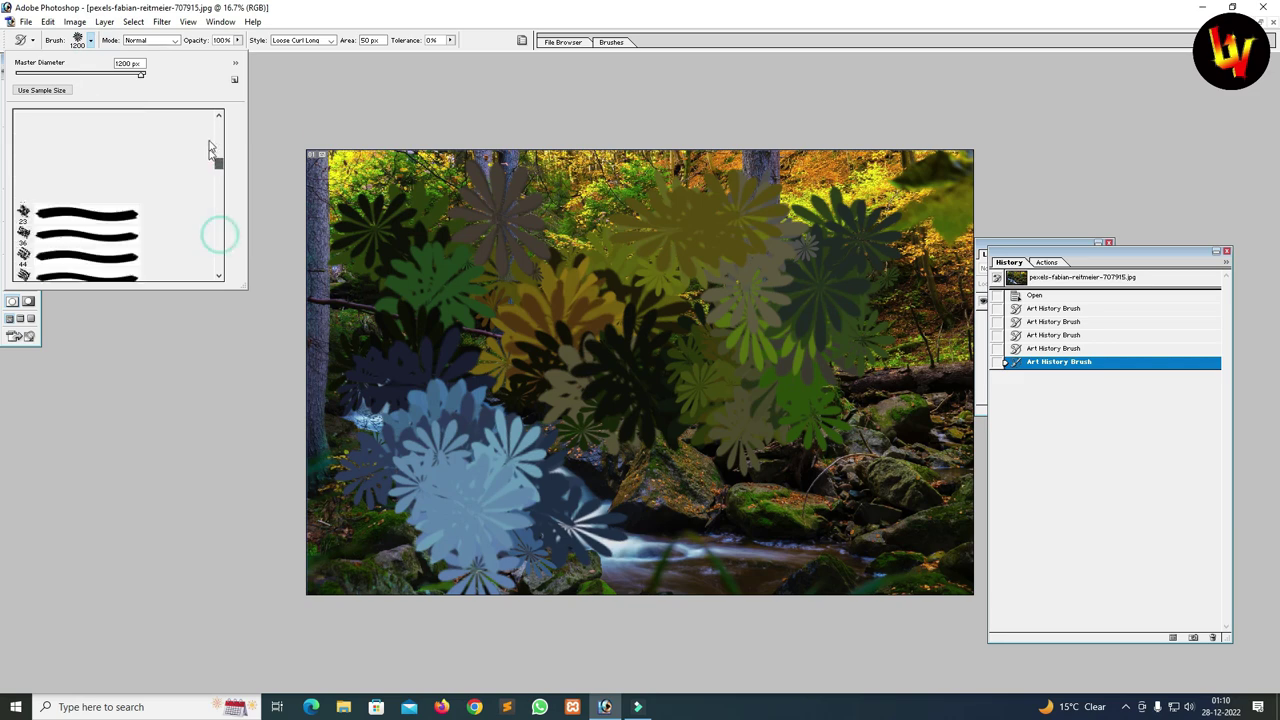
{"action": "left_click_drag", "start_coordinate": [221, 238], "coordinate": [219, 128]}
{"action": "left_click", "coordinate": [86, 140]}
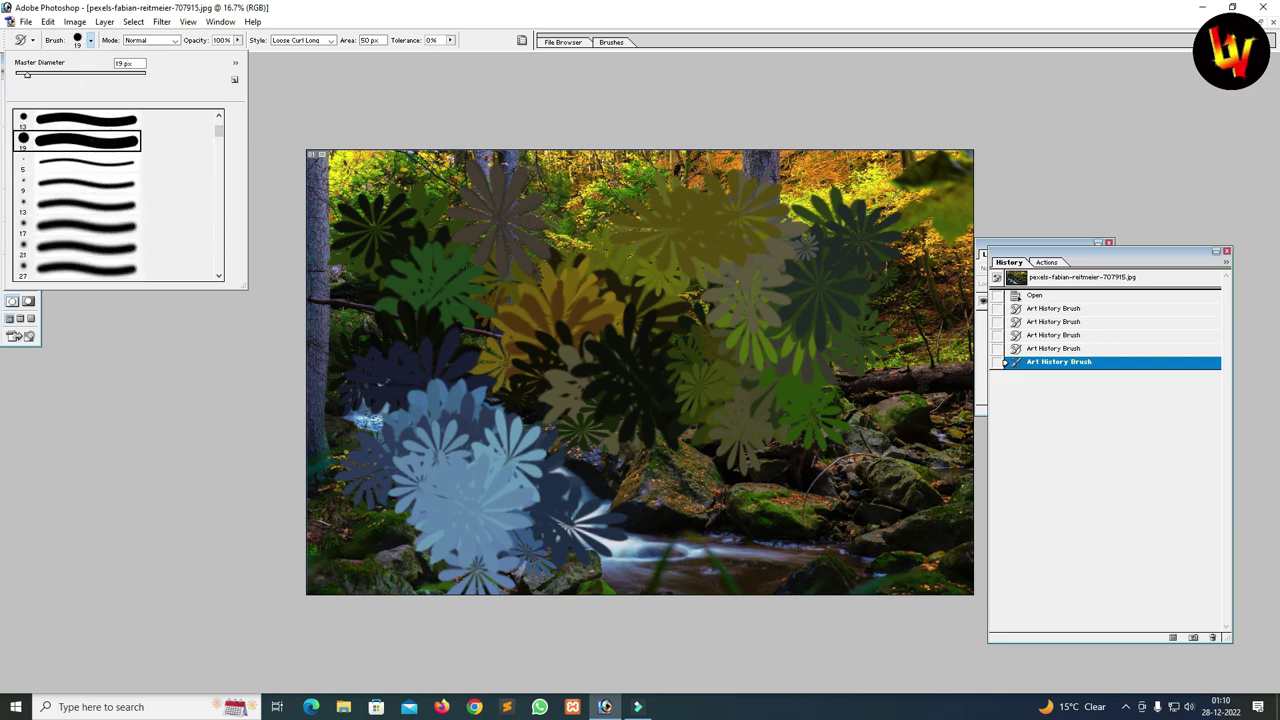
- Paint a large curling Art History stroke, then set the blend mode to Lighten
{"action": "left_click", "coordinate": [308, 145]}
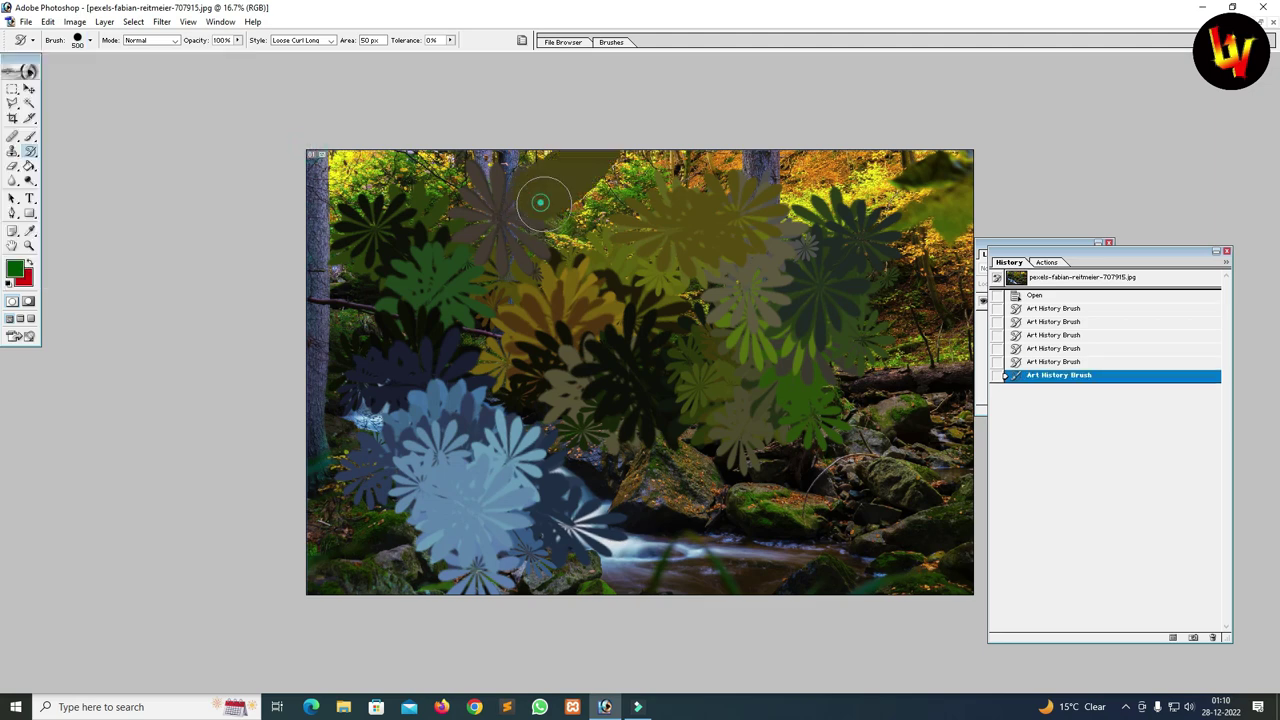
{"action": "mouse_move", "coordinate": [547, 207]}
{"action": "left_mouse_down"}
{"action": "mouse_move", "coordinate": [734, 290]}
{"action": "mouse_move", "coordinate": [766, 281]}
{"action": "left_mouse_up"}
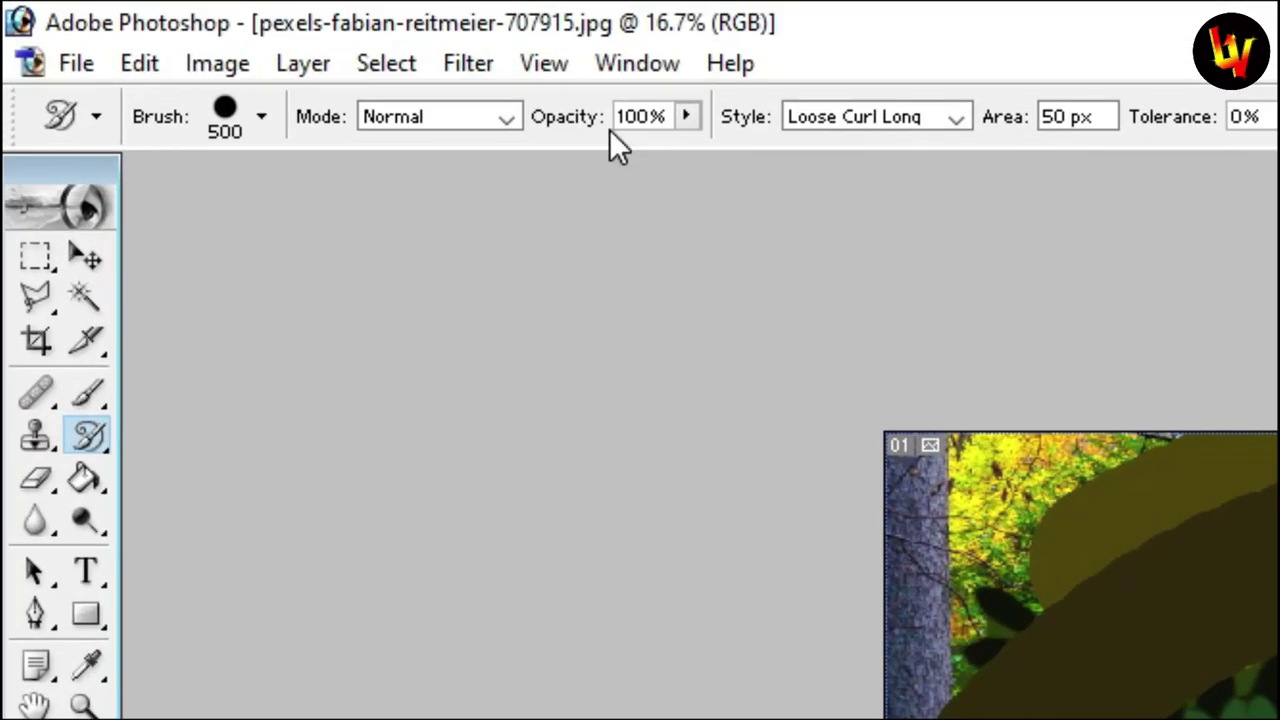
{"action": "left_click", "coordinate": [498, 112]}
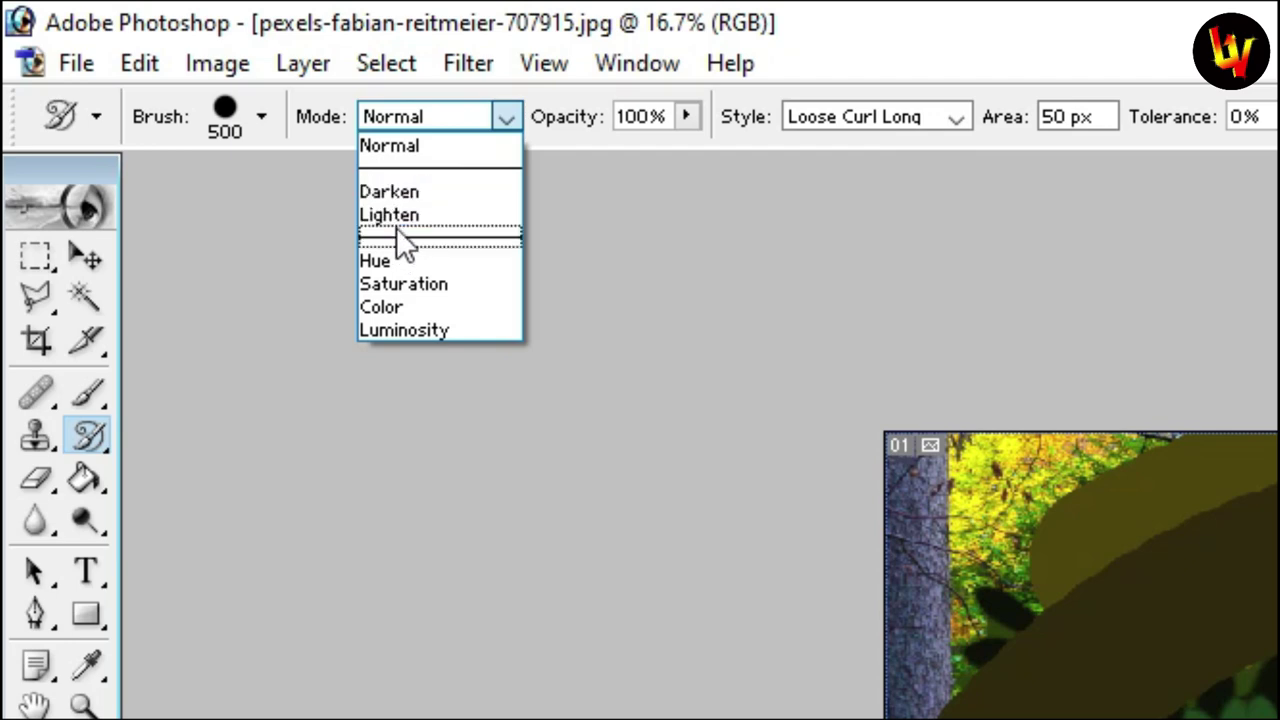
{"action": "left_click", "coordinate": [409, 213]}
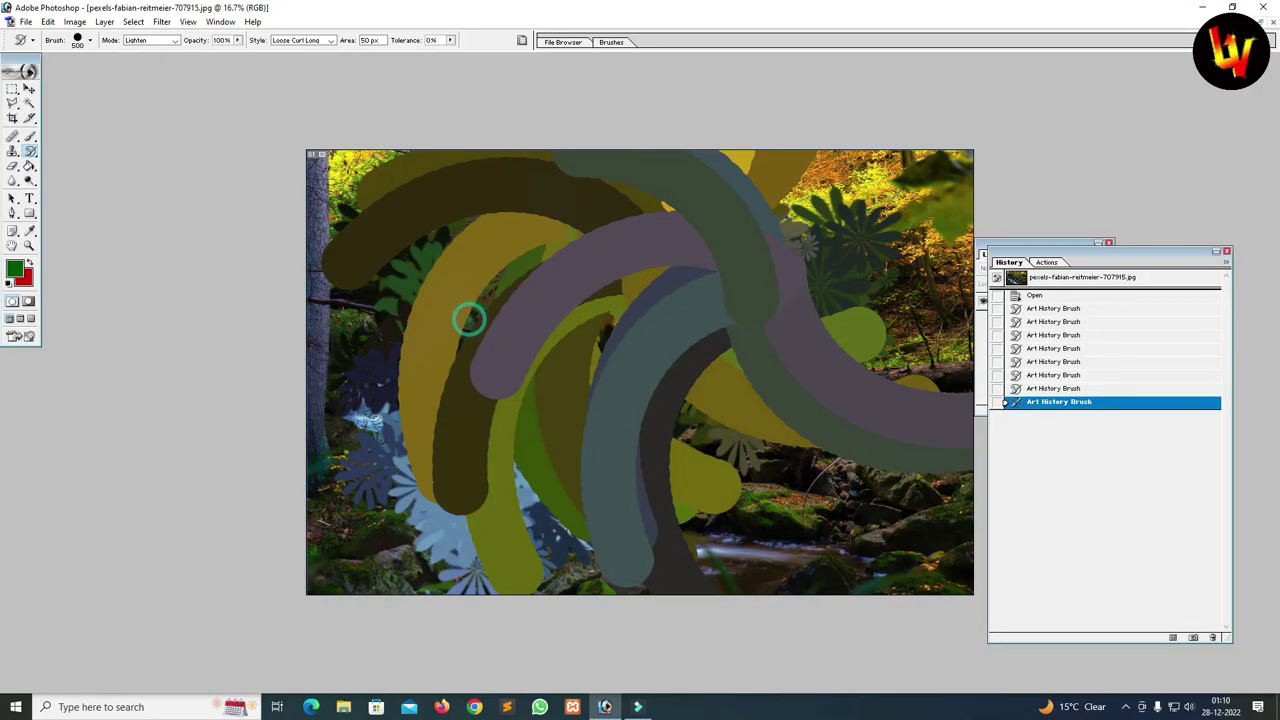
- Test Lighten-mode curls over the waterfall, stepping back to the unpainted photo
{"action": "left_click_drag", "start_coordinate": [466, 314], "coordinate": [692, 328]}
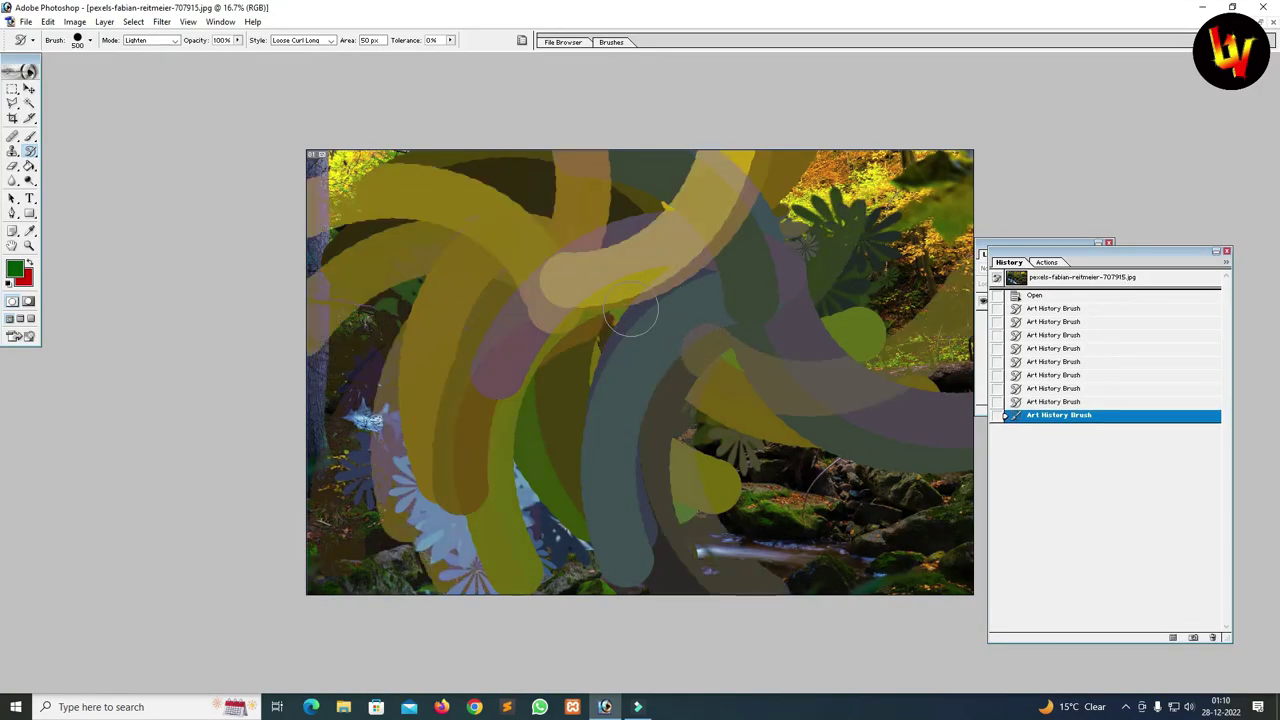
{"action": "key", "text": "ctrl+alt+z"}
{"action": "key", "text": "ctrl+alt+z"}
{"action": "key", "text": "ctrl+alt+z"}
{"action": "key", "text": "ctrl+alt+z"}
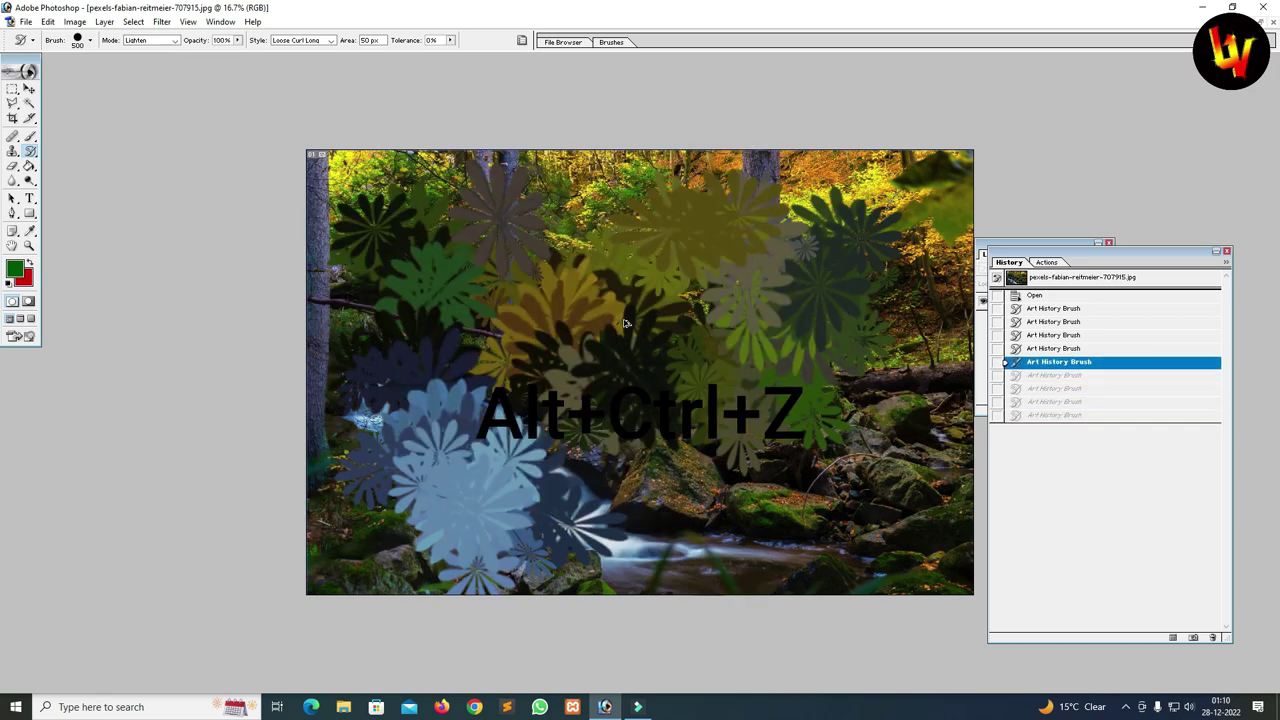
{"action": "key", "text": "ctrl+alt+z"}
{"action": "key", "text": "ctrl+alt+z"}
{"action": "key", "text": "ctrl+alt+z"}
{"action": "key", "text": "ctrl+alt+z"}
{"action": "key", "text": "ctrl+alt+z"}
{"action": "key", "text": "ctrl+alt+z"}
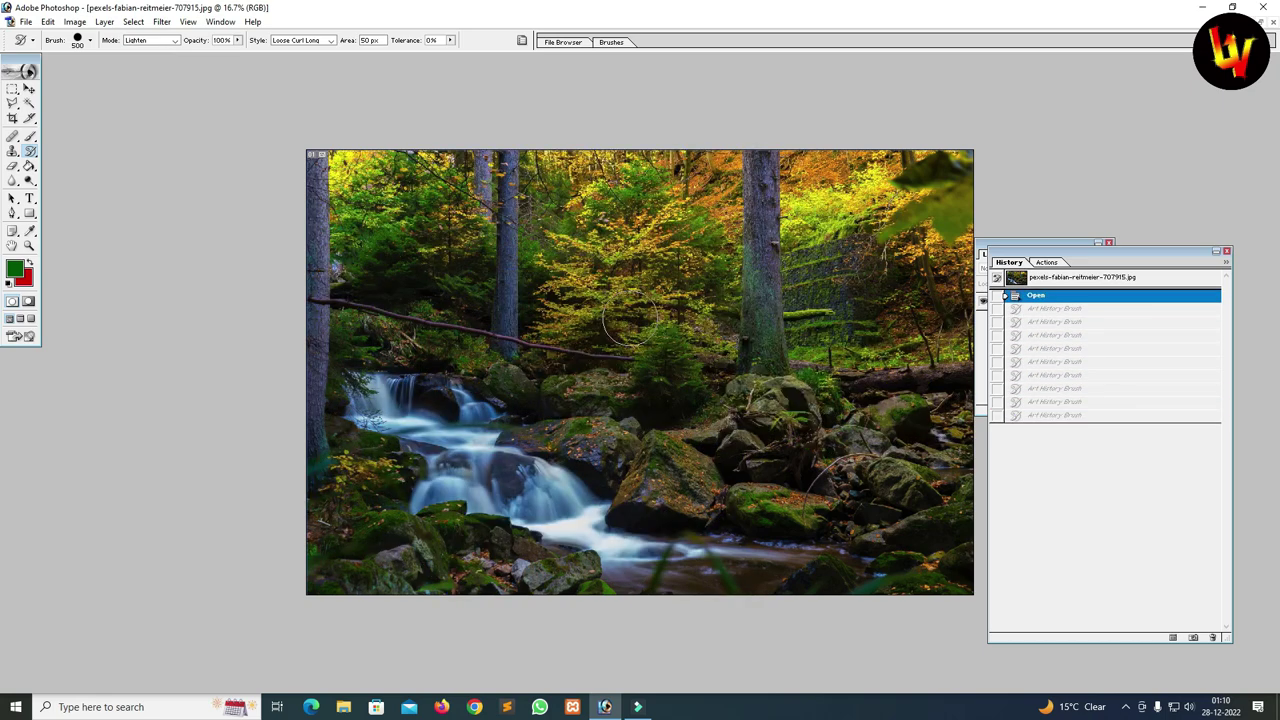
{"action": "left_click_drag", "start_coordinate": [630, 316], "coordinate": [720, 385]}
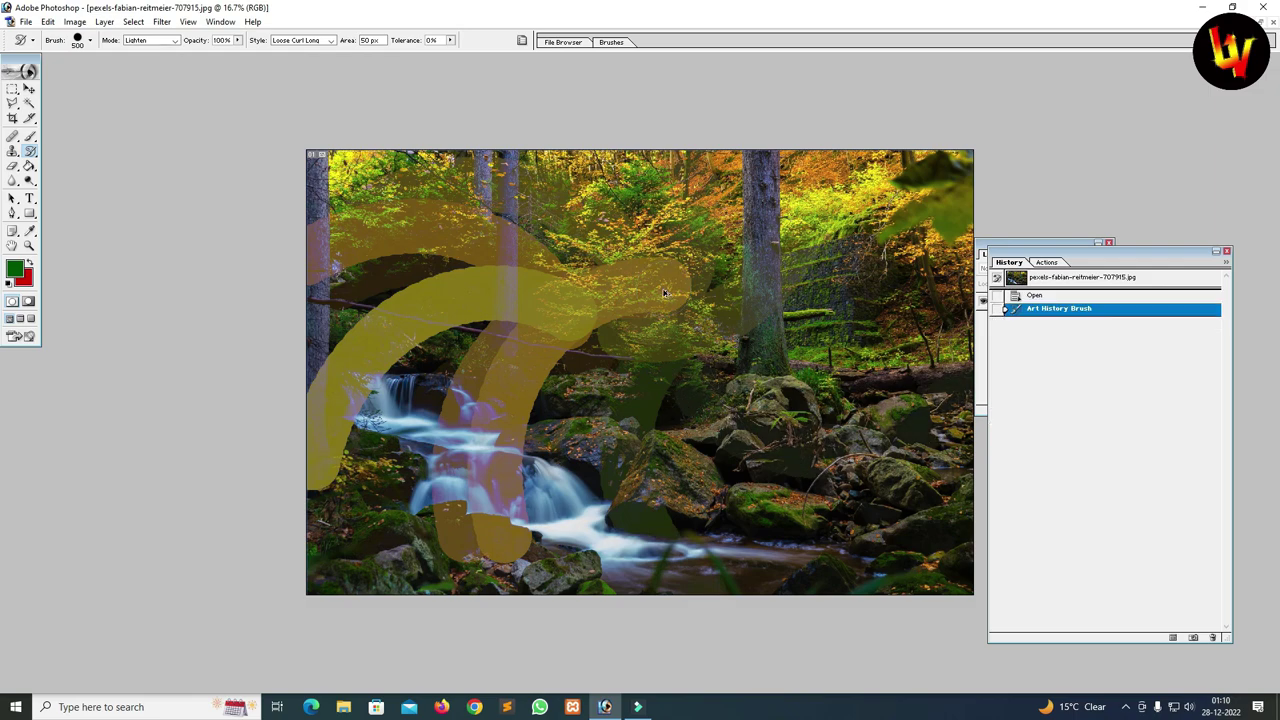
{"action": "key", "text": "ctrl+alt+z"}
- Set the Art History Brush blend mode to Darken
{"action": "left_click", "coordinate": [150, 40]}
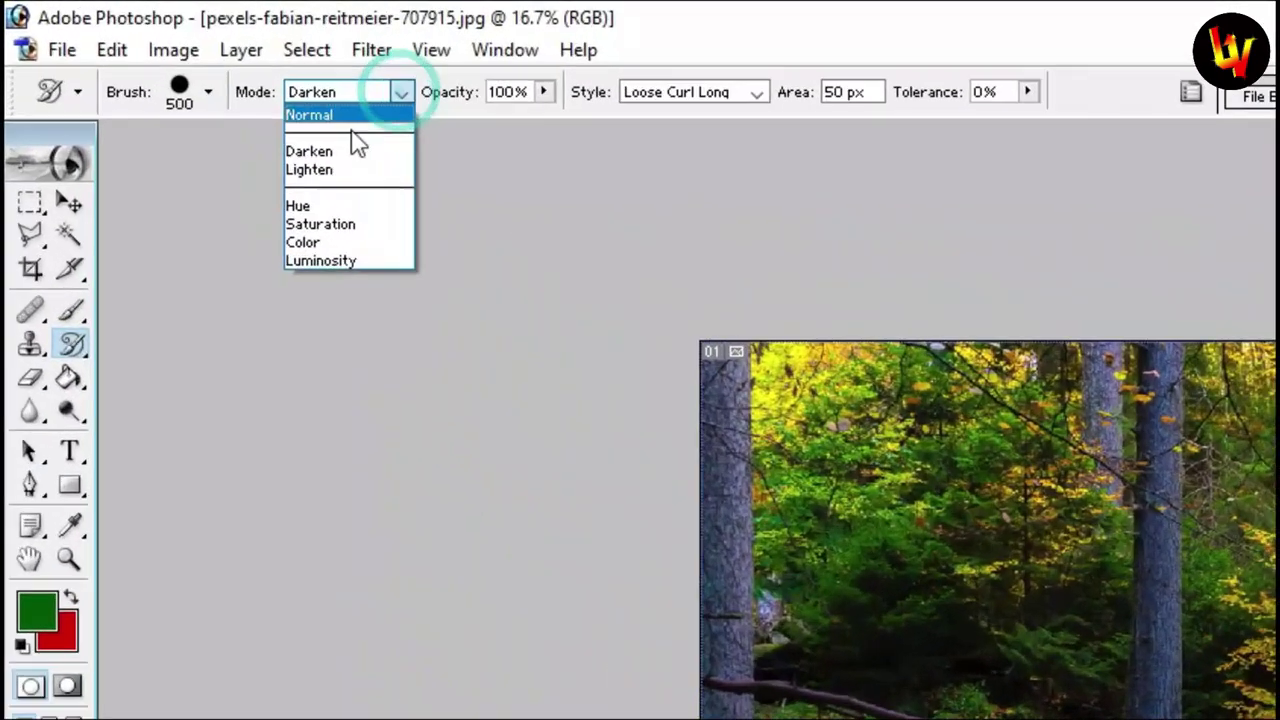
{"action": "left_click", "coordinate": [385, 198]}
{"action": "left_click", "coordinate": [463, 107]}
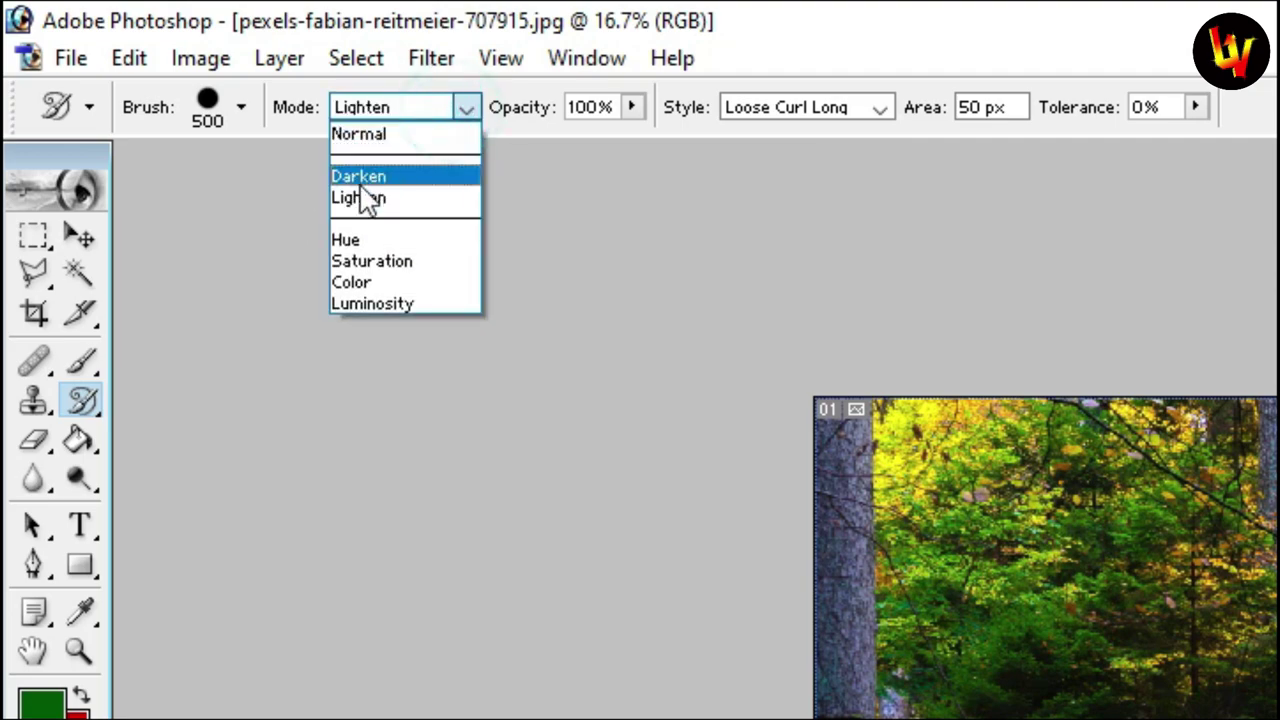
{"action": "left_click", "coordinate": [358, 176]}
- Test a dark curling stroke, undo it, and check the brush opacity at 100%
{"action": "left_click_drag", "start_coordinate": [700, 377], "coordinate": [749, 389]}
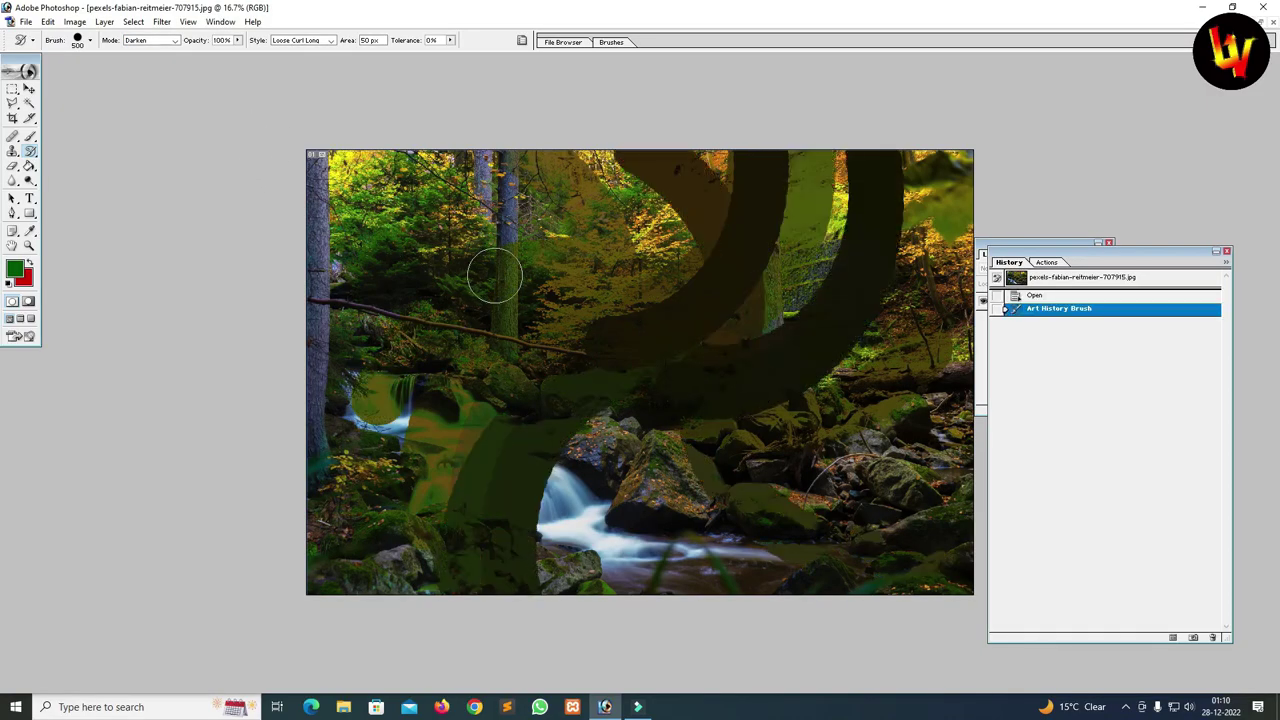
{"action": "key", "text": "ctrl+alt+z"}
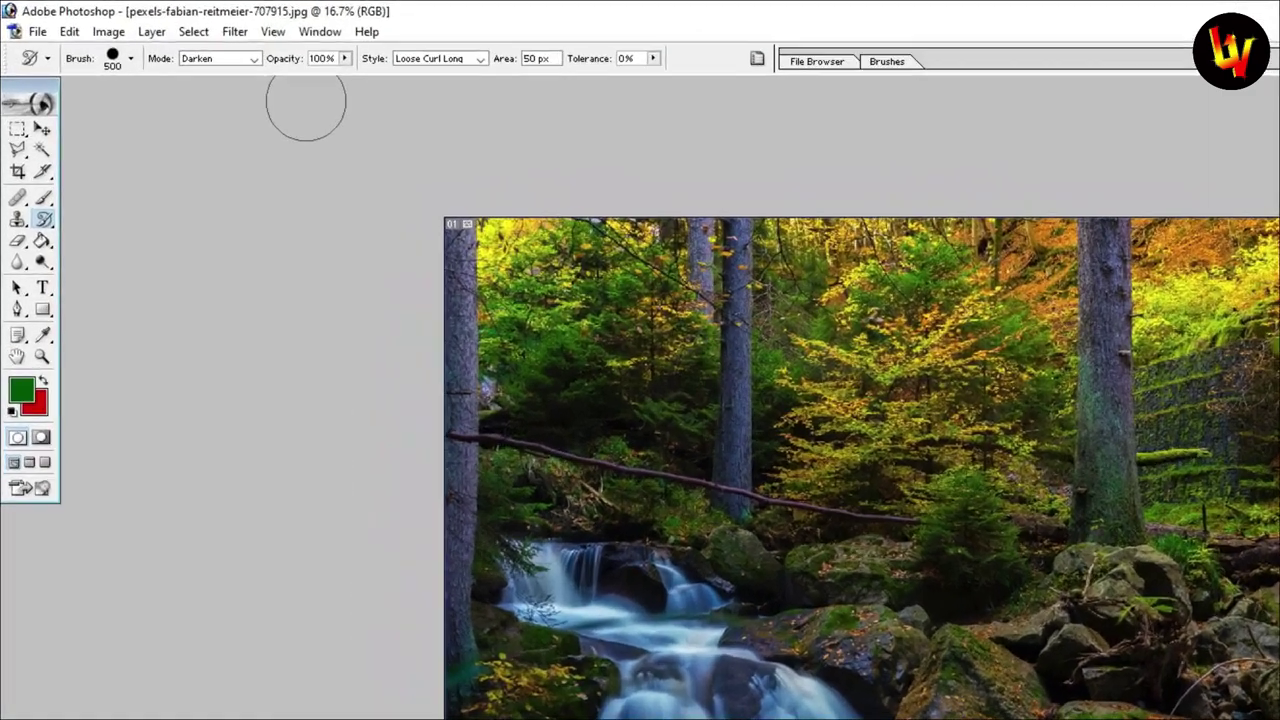
{"action": "left_click", "coordinate": [745, 130]}
{"action": "left_click", "coordinate": [612, 168]}
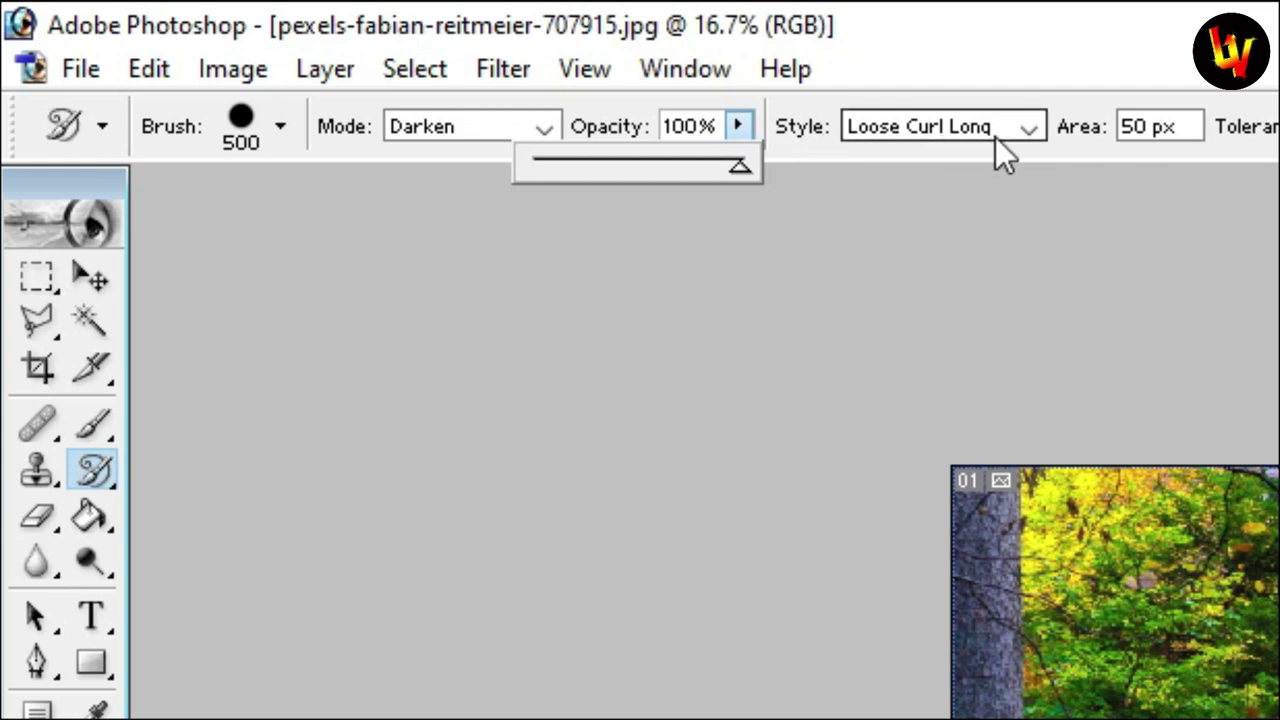
- Use the Tight Short style to paint dark Darken-mode dabs across the forest
{"action": "left_click", "coordinate": [1028, 130]}
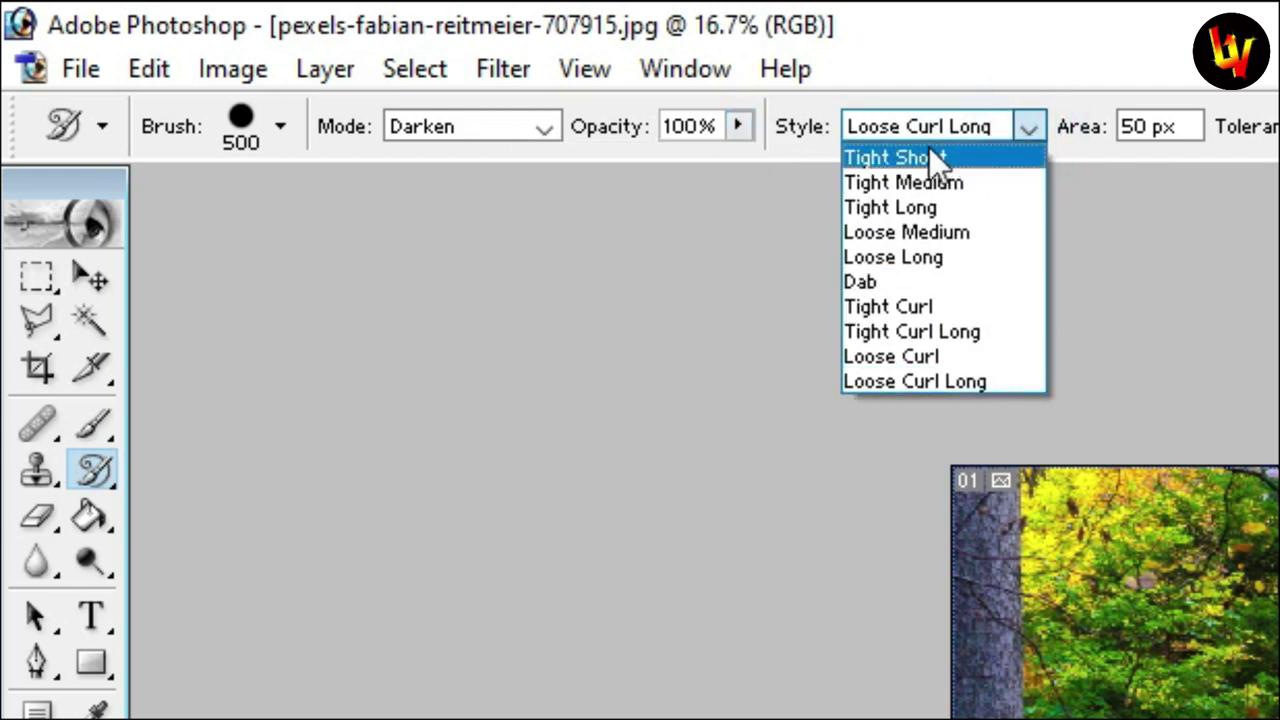
{"action": "left_click", "coordinate": [900, 158]}
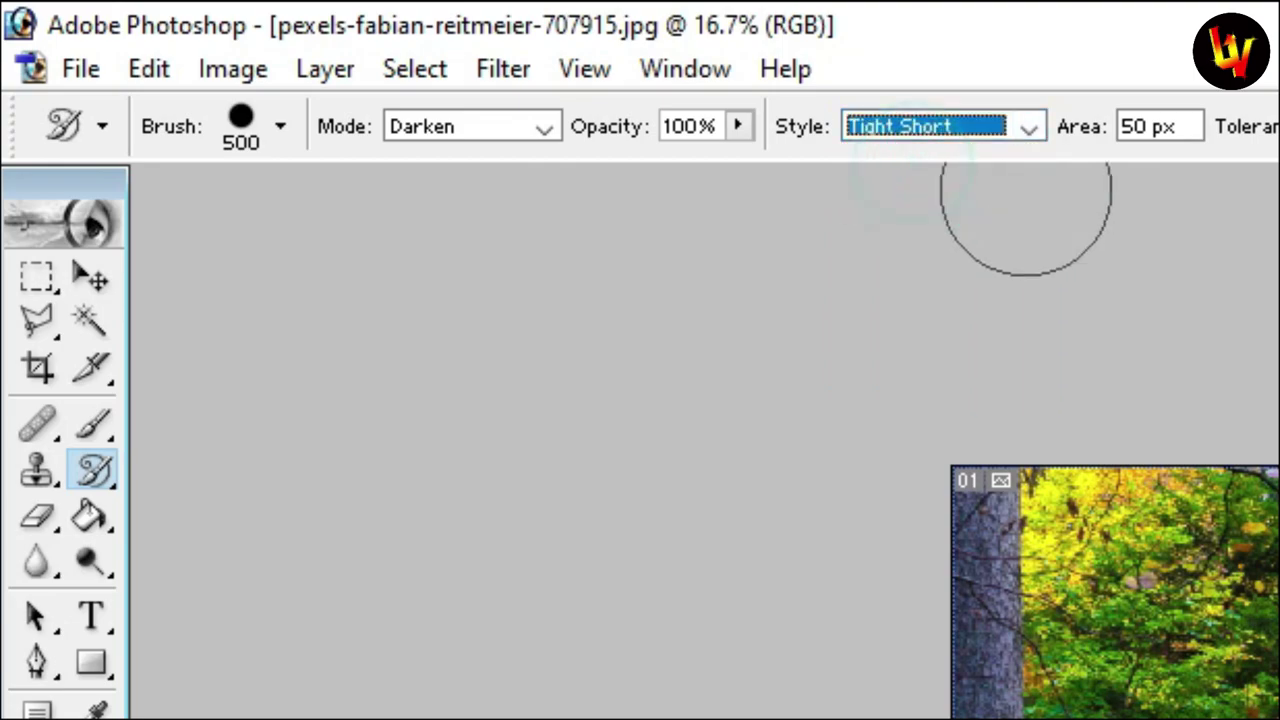
{"action": "mouse_move", "coordinate": [663, 349]}
{"action": "left_mouse_down"}
{"action": "mouse_move", "coordinate": [760, 340]}
{"action": "mouse_move", "coordinate": [851, 394]}
{"action": "mouse_move", "coordinate": [771, 294]}
{"action": "mouse_move", "coordinate": [620, 300]}
{"action": "mouse_move", "coordinate": [878, 518]}
{"action": "mouse_move", "coordinate": [891, 414]}
{"action": "mouse_move", "coordinate": [617, 451]}
{"action": "left_mouse_up"}
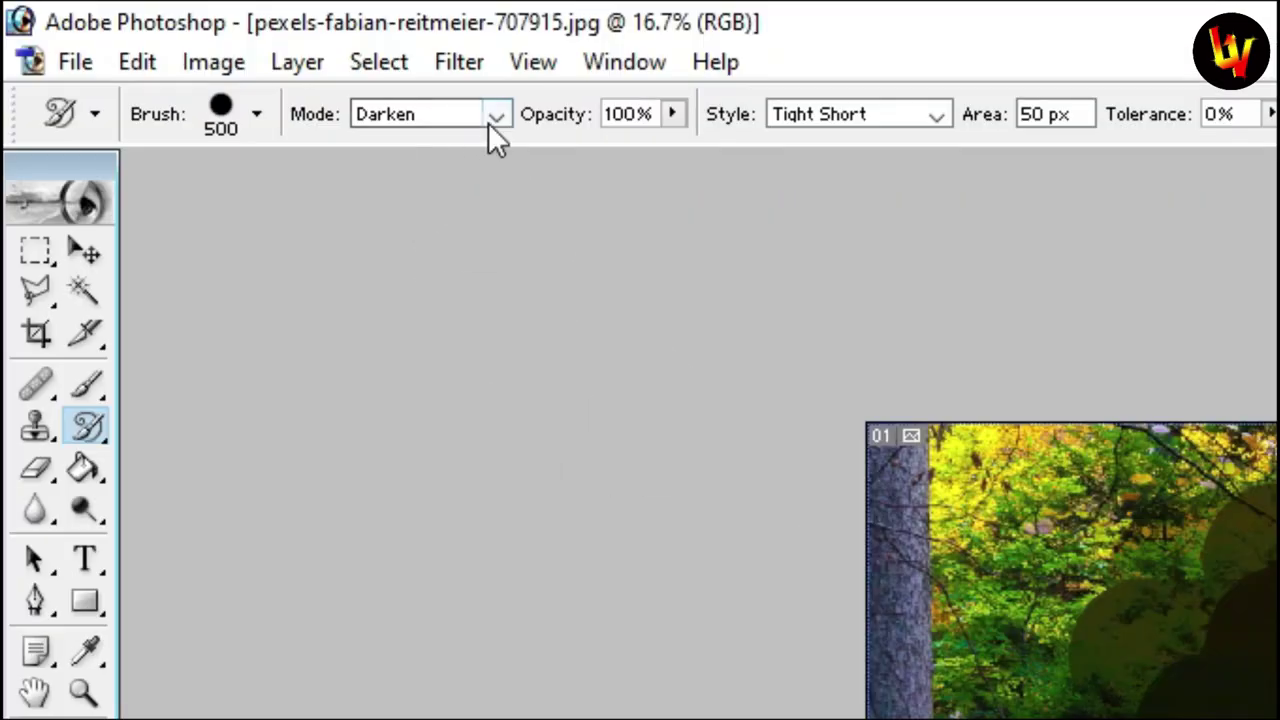
{"action": "left_click", "coordinate": [496, 114]}
- In Normal mode, cover the photo with multicoloured Tight Short dabs, then undo them all
{"action": "left_click", "coordinate": [426, 140]}
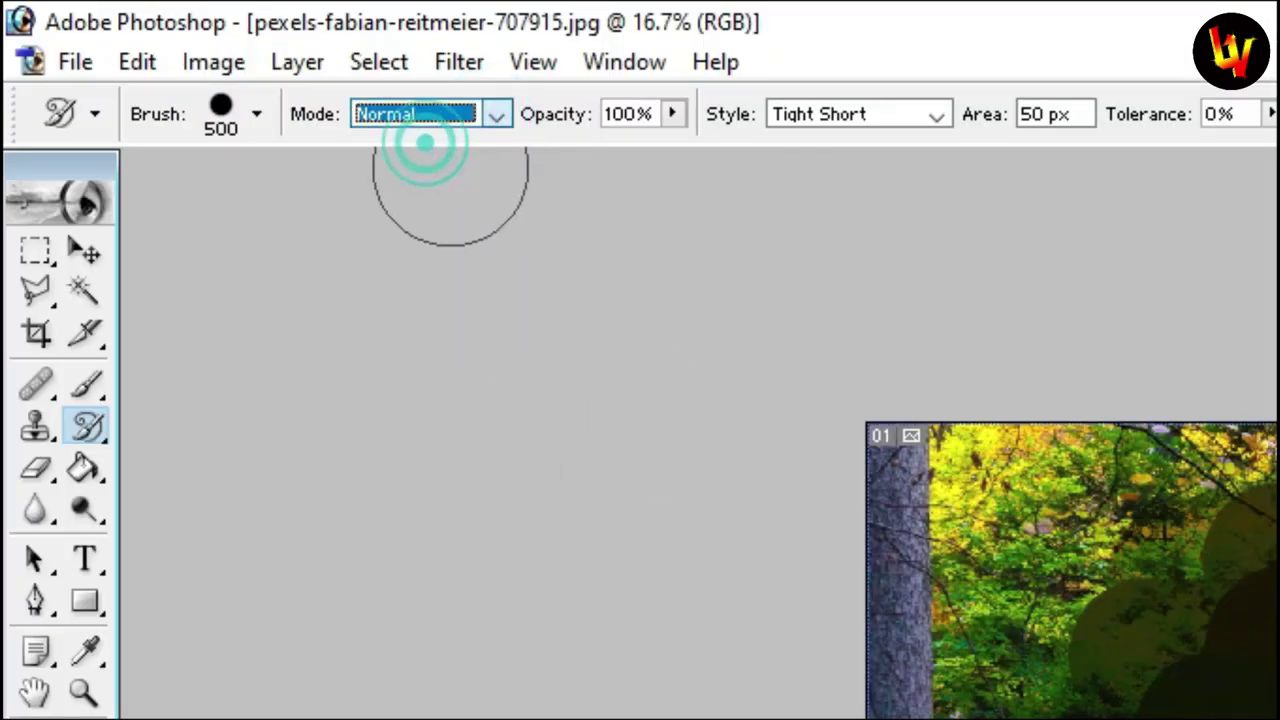
{"action": "mouse_move", "coordinate": [1015, 305]}
{"action": "left_mouse_down"}
{"action": "mouse_move", "coordinate": [1080, 308]}
{"action": "mouse_move", "coordinate": [1160, 374]}
{"action": "mouse_move", "coordinate": [1126, 314]}
{"action": "mouse_move", "coordinate": [1130, 480]}
{"action": "mouse_move", "coordinate": [1060, 620]}
{"action": "left_mouse_up"}
{"action": "mouse_move", "coordinate": [1000, 650]}
{"action": "left_mouse_down"}
{"action": "mouse_move", "coordinate": [508, 680]}
{"action": "mouse_move", "coordinate": [480, 514]}
{"action": "mouse_move", "coordinate": [594, 120]}
{"action": "mouse_move", "coordinate": [1000, 140]}
{"action": "mouse_move", "coordinate": [1100, 420]}
{"action": "mouse_move", "coordinate": [1000, 620]}
{"action": "mouse_move", "coordinate": [537, 594]}
{"action": "mouse_move", "coordinate": [848, 312]}
{"action": "mouse_move", "coordinate": [663, 414]}
{"action": "mouse_move", "coordinate": [514, 417]}
{"action": "mouse_move", "coordinate": [474, 229]}
{"action": "mouse_move", "coordinate": [823, 245]}
{"action": "mouse_move", "coordinate": [736, 364]}
{"action": "left_mouse_up"}
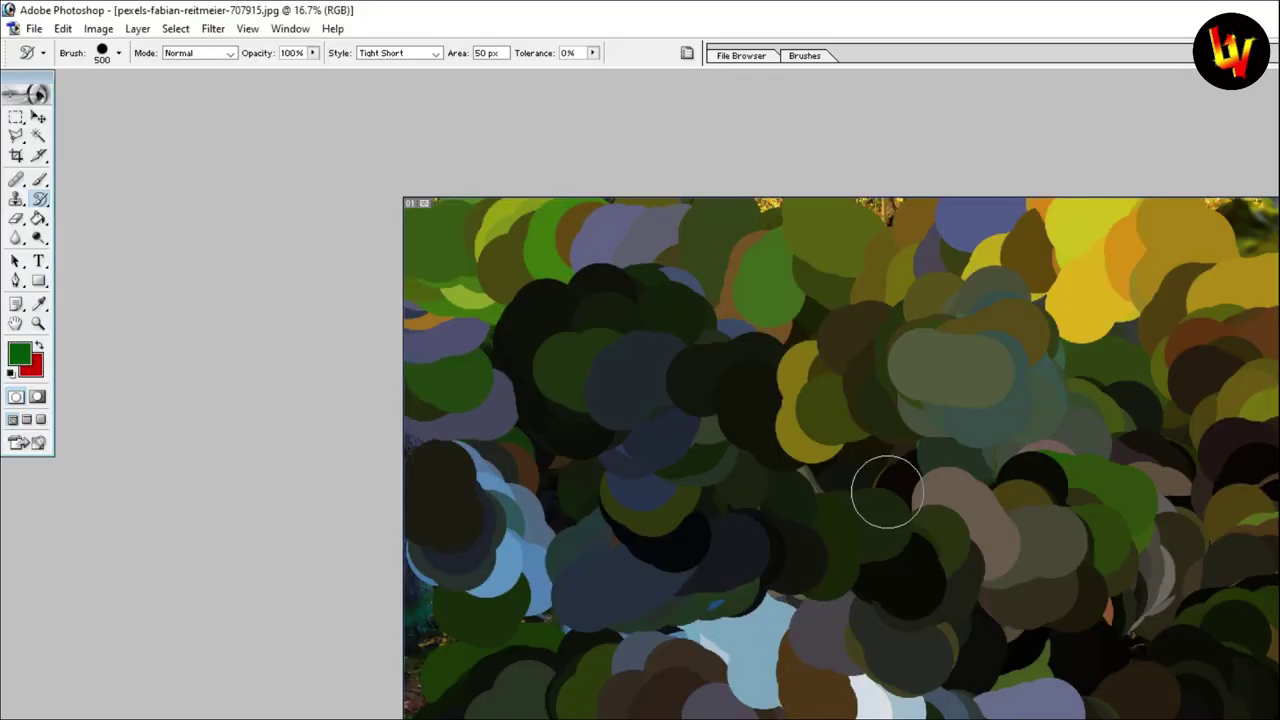
{"action": "mouse_move", "coordinate": [456, 573]}
{"action": "left_mouse_down"}
{"action": "mouse_move", "coordinate": [437, 600]}
{"action": "mouse_move", "coordinate": [460, 680]}
{"action": "mouse_move", "coordinate": [551, 531]}
{"action": "mouse_move", "coordinate": [780, 495]}
{"action": "left_mouse_up"}
{"action": "key", "text": "ctrl+alt+z"}
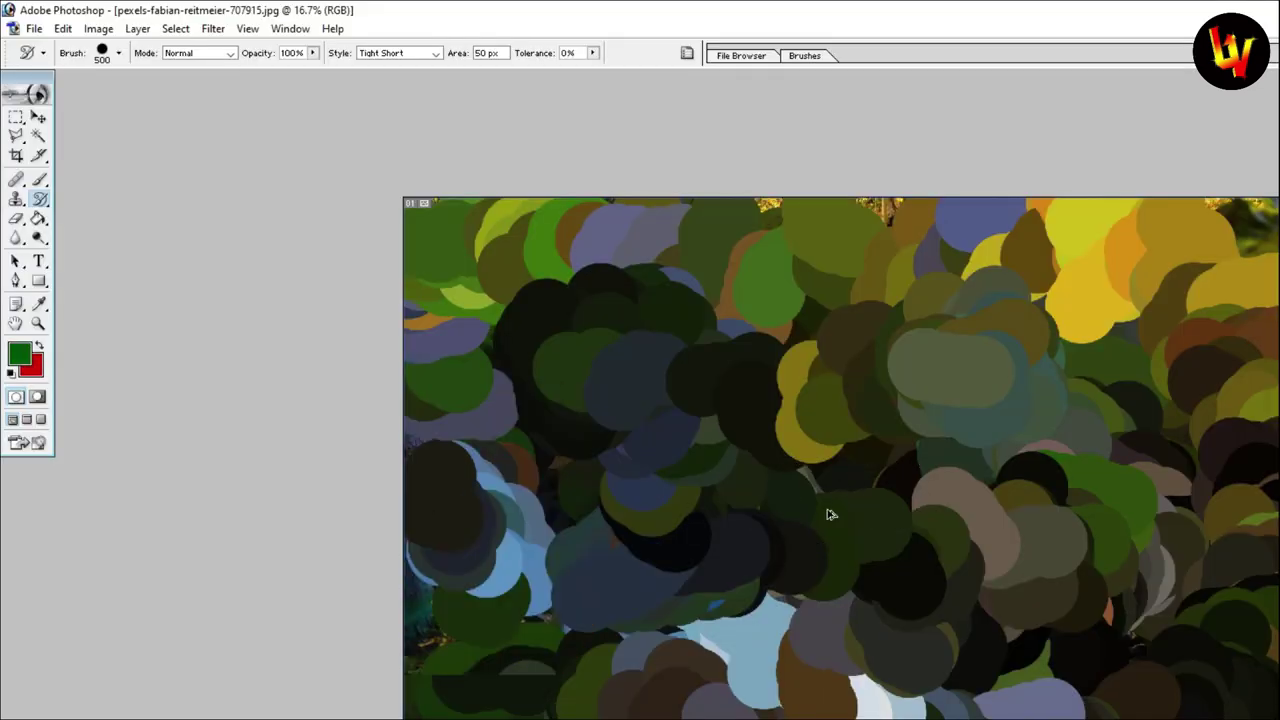
{"action": "key", "text": "ctrl+alt+z"}
{"action": "key", "text": "ctrl+alt+z"}
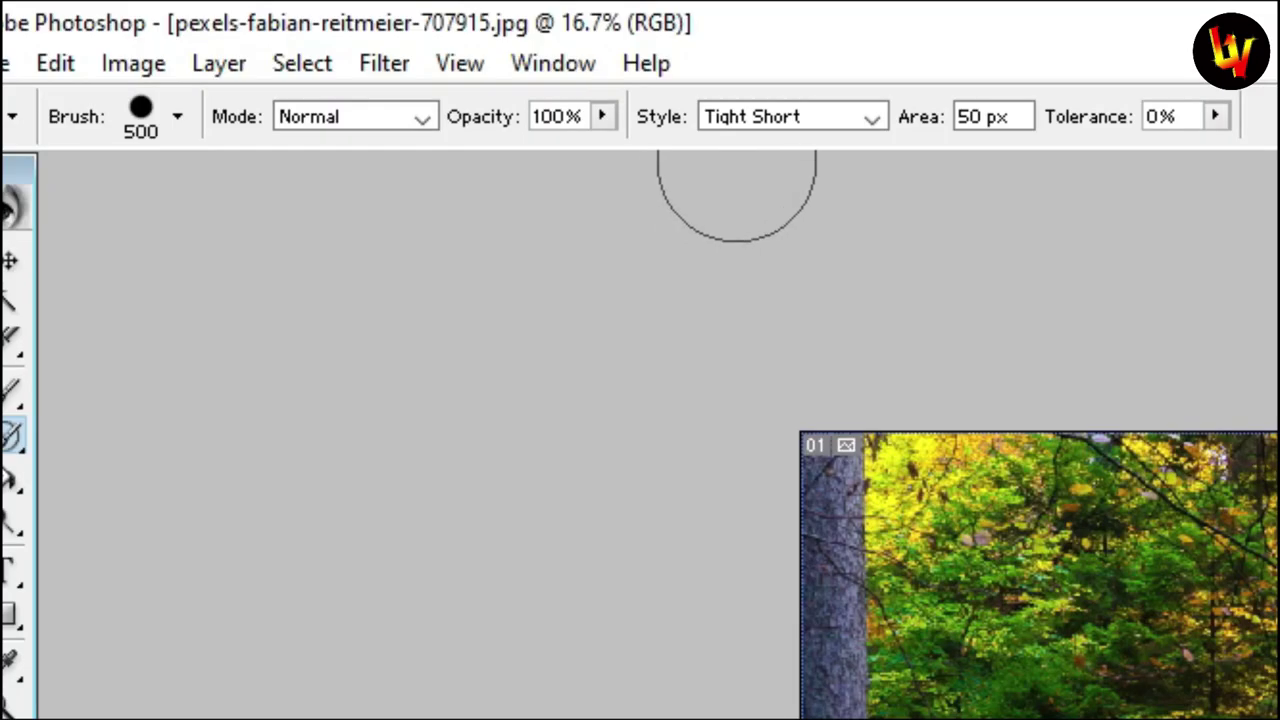
- Choose the Loose Medium style, try a stroke over the forest, and revert it
{"action": "left_click", "coordinate": [420, 55]}
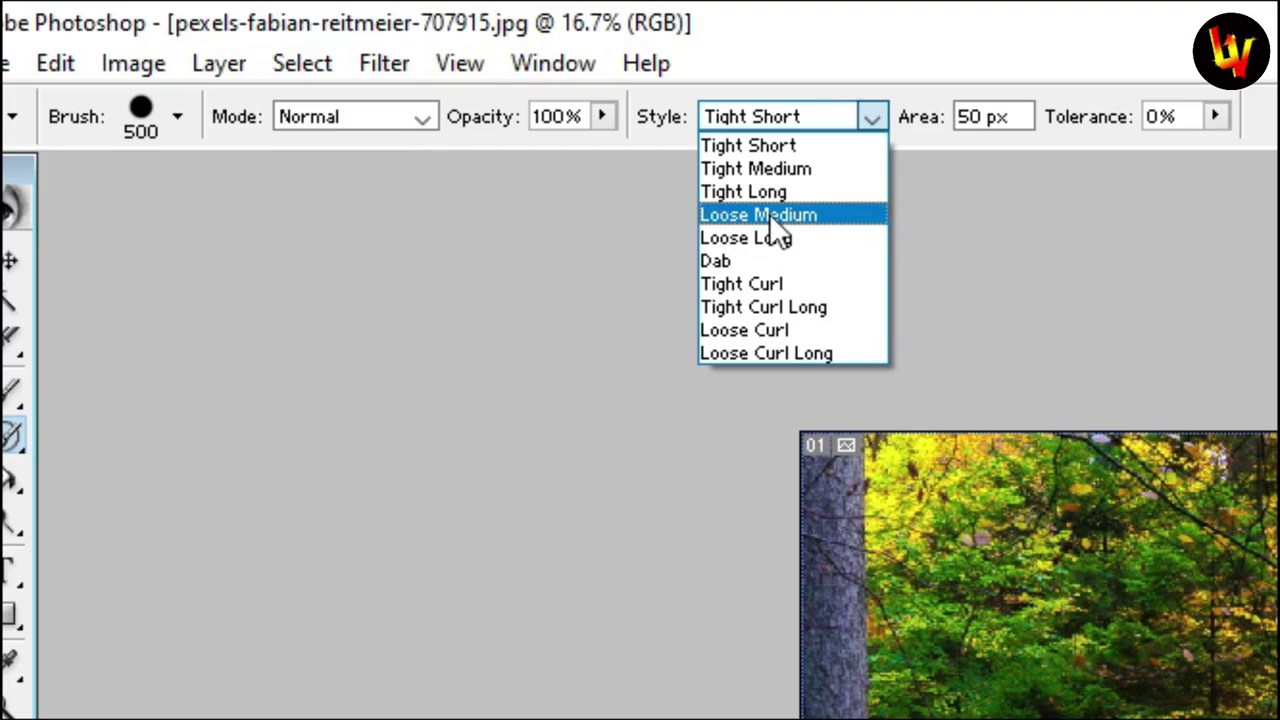
{"action": "left_click", "coordinate": [769, 213]}
{"action": "mouse_move", "coordinate": [674, 357]}
{"action": "left_mouse_down"}
{"action": "mouse_move", "coordinate": [936, 420]}
{"action": "mouse_move", "coordinate": [909, 614]}
{"action": "mouse_move", "coordinate": [691, 583]}
{"action": "mouse_move", "coordinate": [794, 366]}
{"action": "mouse_move", "coordinate": [1101, 355]}
{"action": "mouse_move", "coordinate": [1223, 434]}
{"action": "mouse_move", "coordinate": [414, 491]}
{"action": "mouse_move", "coordinate": [470, 260]}
{"action": "mouse_move", "coordinate": [830, 400]}
{"action": "left_mouse_up"}
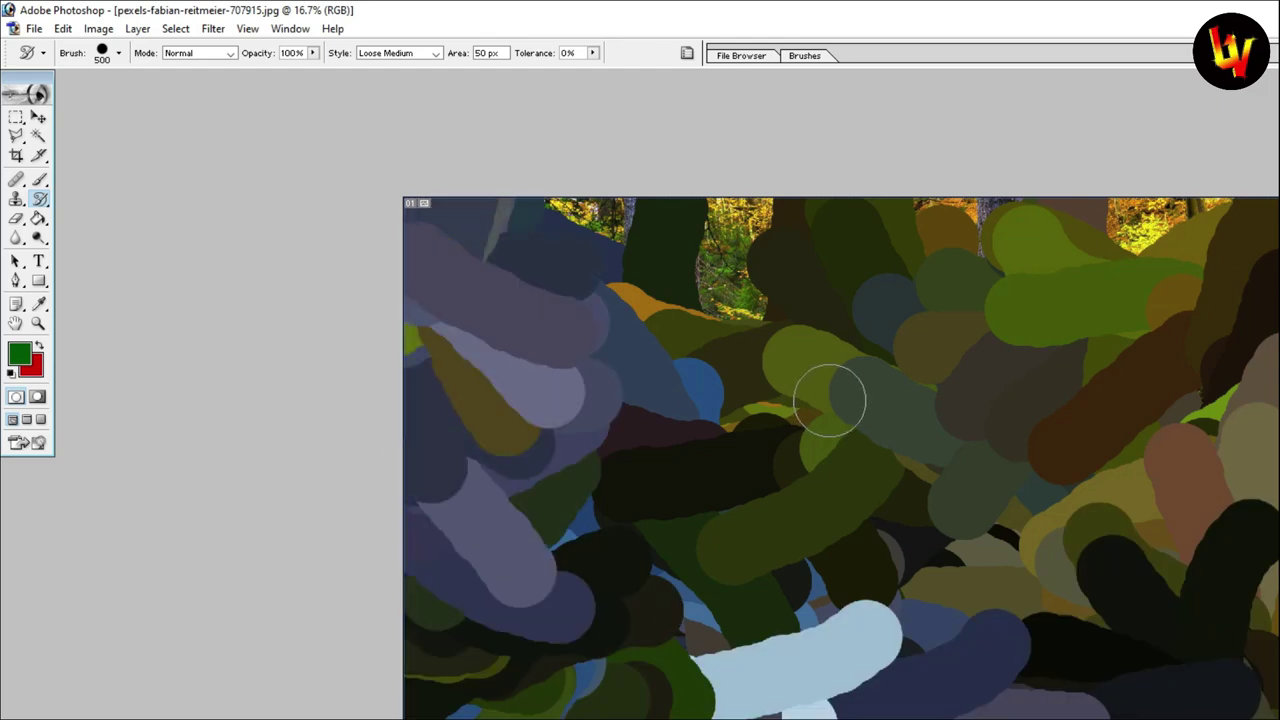
{"action": "key", "text": "F12"}
{"action": "left_click", "coordinate": [420, 53]}
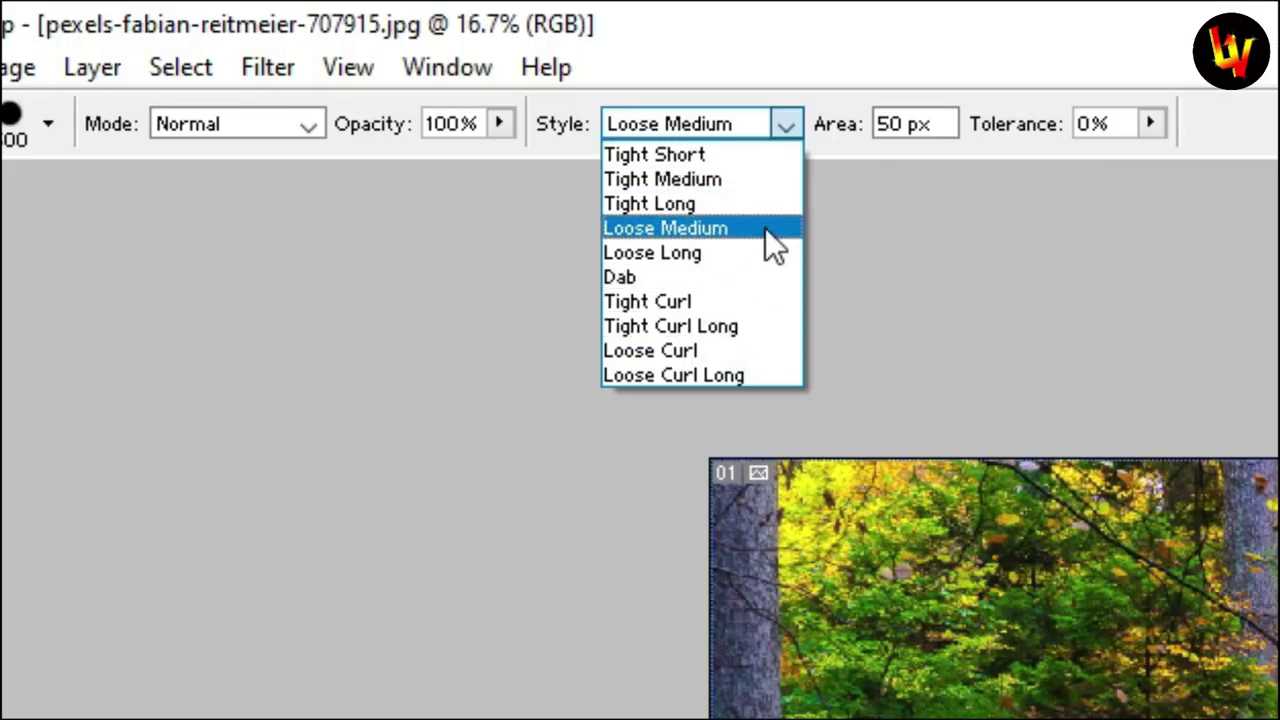
{"action": "left_click", "coordinate": [780, 124]}
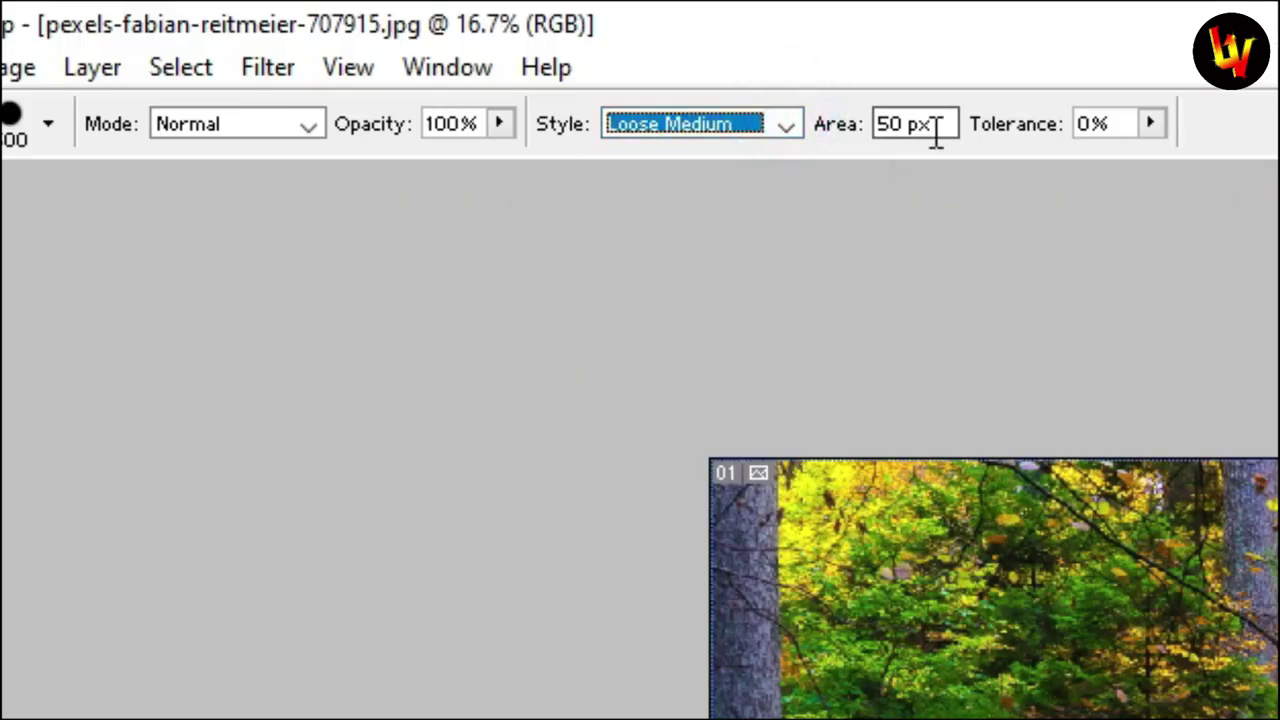
- Set Area to 10 px, paint a test stroke, and undo it
{"action": "left_click_drag", "start_coordinate": [942, 124], "coordinate": [886, 128]}
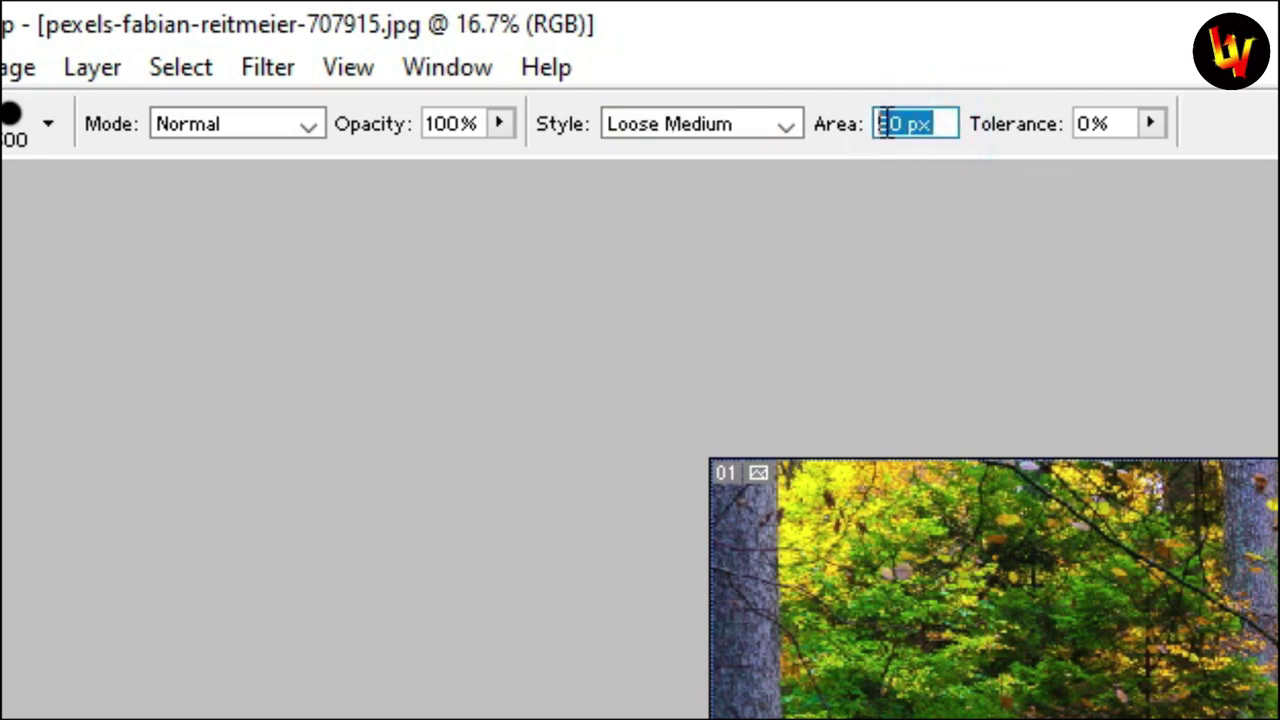
{"action": "double_click", "coordinate": [899, 122]}
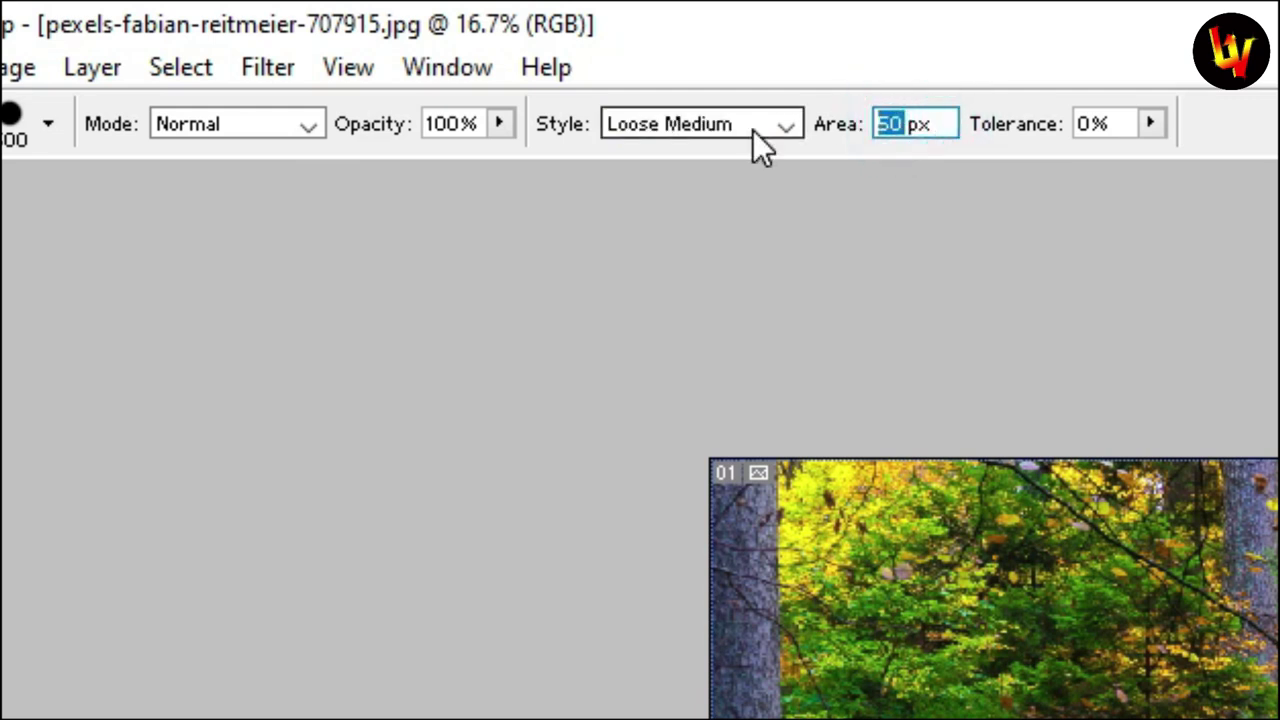
{"action": "type", "text": "10"}
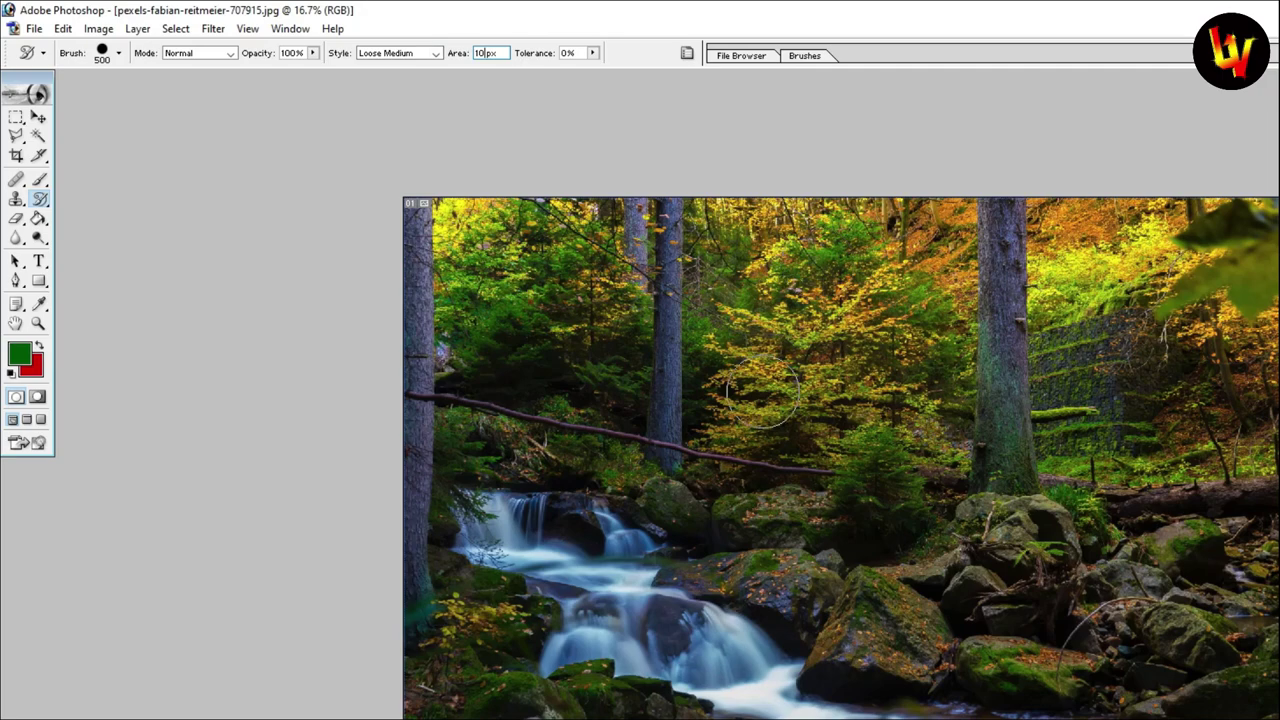
{"action": "mouse_move", "coordinate": [762, 393]}
{"action": "left_mouse_down"}
{"action": "mouse_move", "coordinate": [800, 423]}
{"action": "mouse_move", "coordinate": [900, 380]}
{"action": "mouse_move", "coordinate": [986, 389]}
{"action": "mouse_move", "coordinate": [988, 402]}
{"action": "left_mouse_up"}
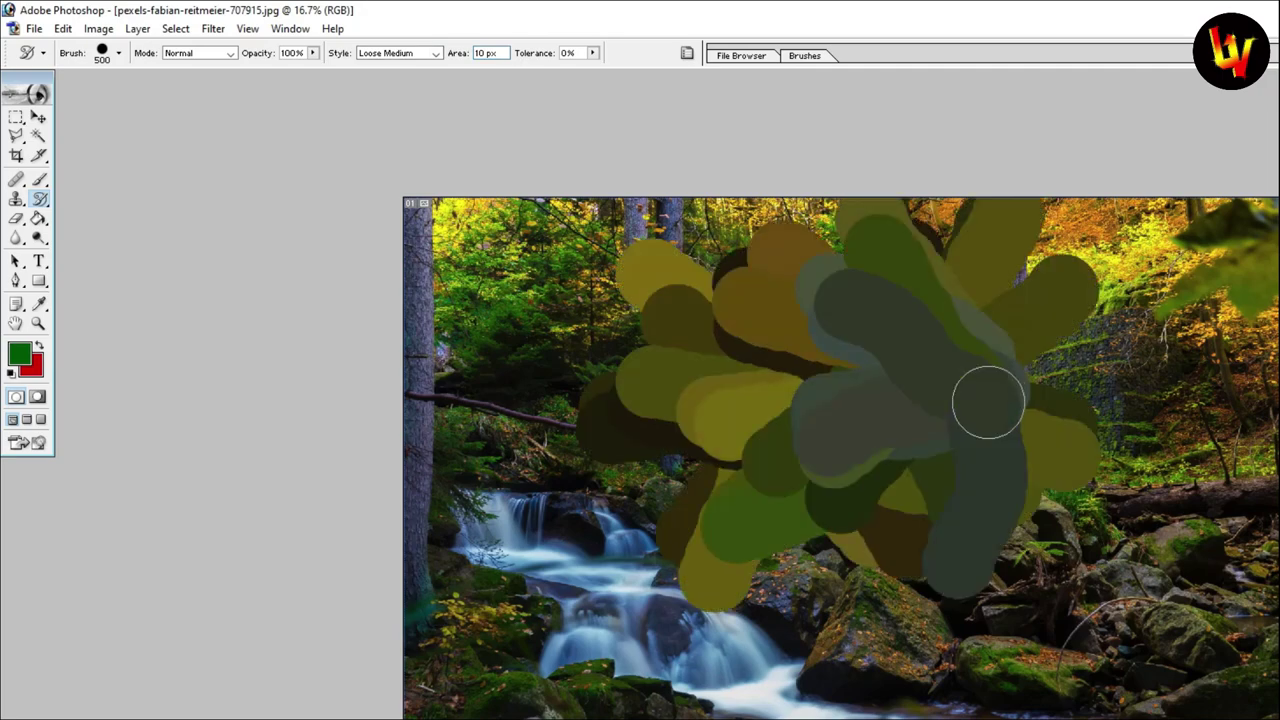
{"action": "key", "text": "ctrl+z"}
- Set Area to 100 px, paint a test stroke, and step back to the unpainted photo
{"action": "double_click", "coordinate": [480, 52]}
{"action": "type", "text": "100"}
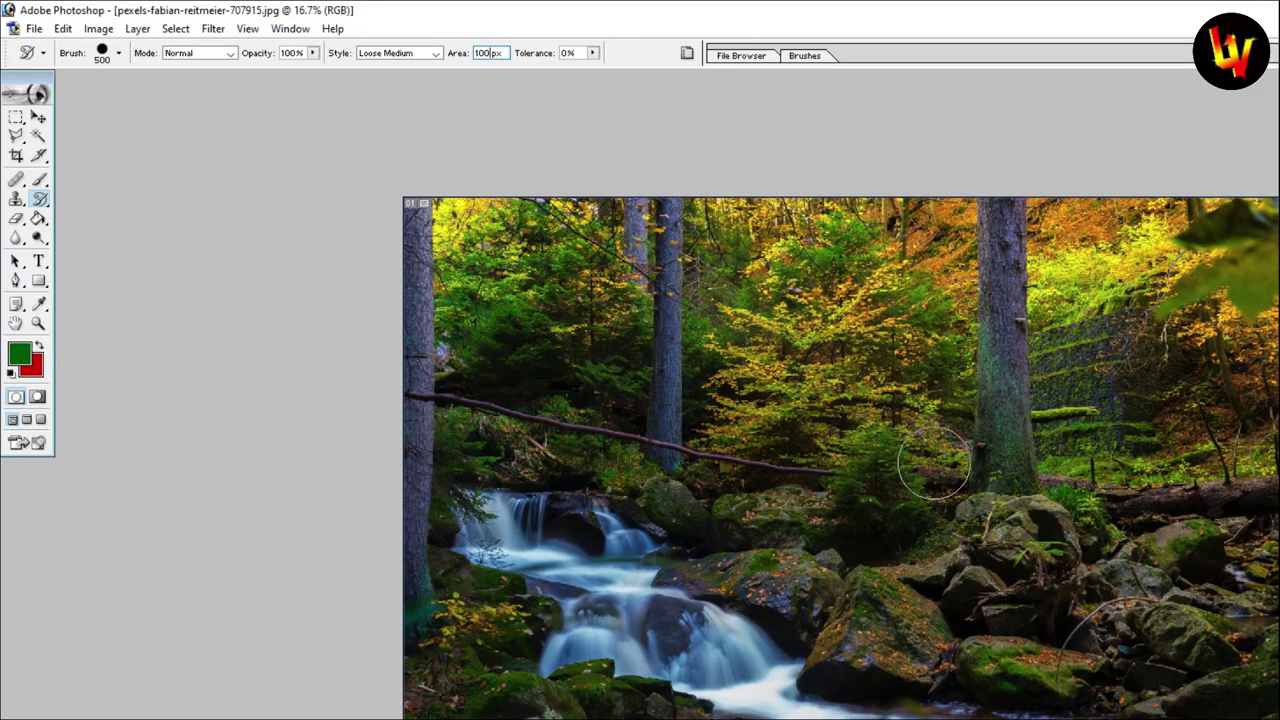
{"action": "mouse_move", "coordinate": [825, 442]}
{"action": "left_mouse_down"}
{"action": "mouse_move", "coordinate": [831, 485]}
{"action": "mouse_move", "coordinate": [720, 509]}
{"action": "mouse_move", "coordinate": [751, 449]}
{"action": "mouse_move", "coordinate": [763, 454]}
{"action": "left_mouse_up"}
{"action": "key", "text": "ctrl+alt+z"}
{"action": "key", "text": "ctrl+alt+z"}
{"action": "key", "text": "ctrl+alt+z"}
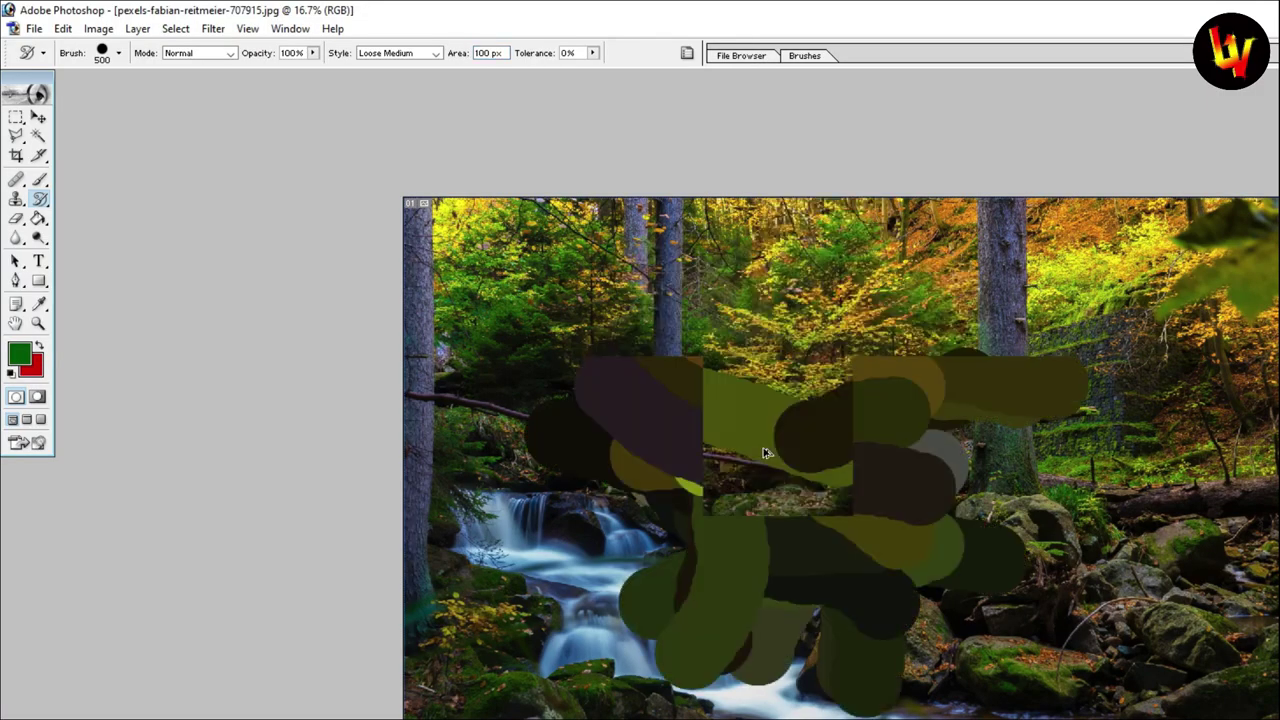
{"action": "key", "text": "ctrl+alt+z"}
{"action": "key", "text": "ctrl+alt+z"}
{"action": "key", "text": "ctrl+alt+z"}
{"action": "key", "text": "ctrl+alt+z"}
{"action": "key", "text": "ctrl+alt+z"}
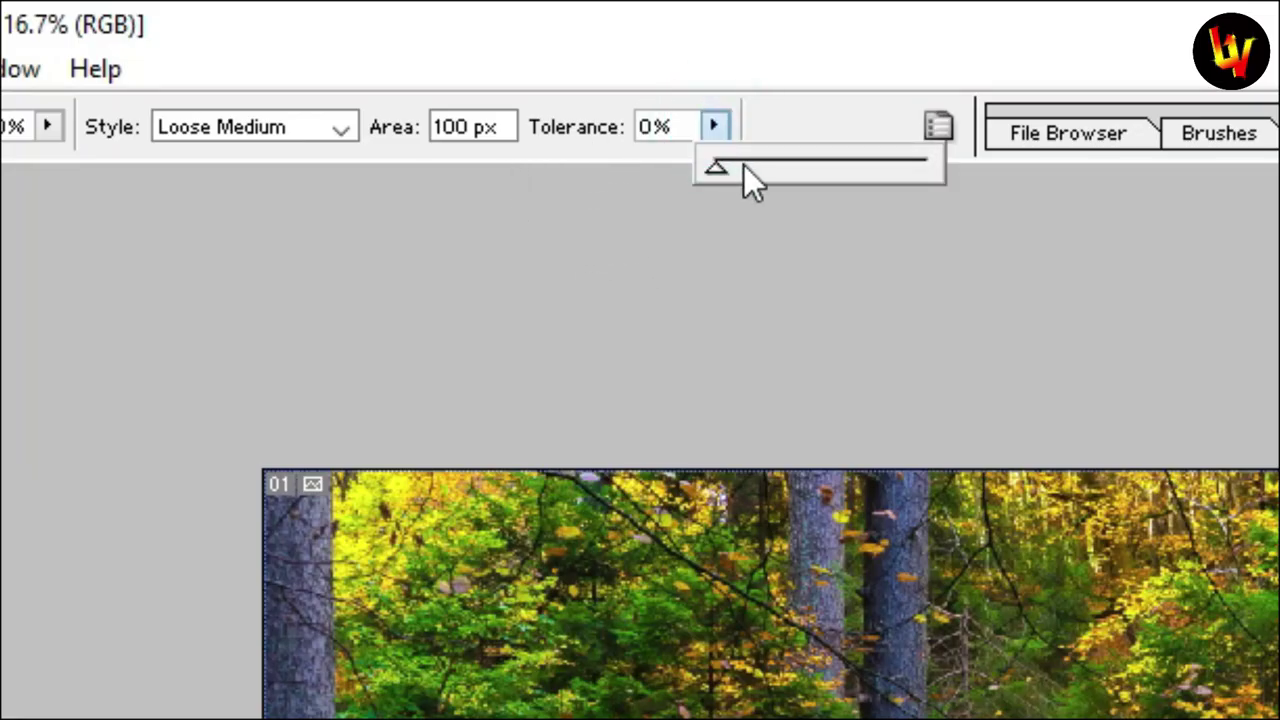
- Raise tolerance to 47%, paint two test strokes, and undo them
{"action": "left_click_drag", "start_coordinate": [713, 127], "coordinate": [814, 166]}
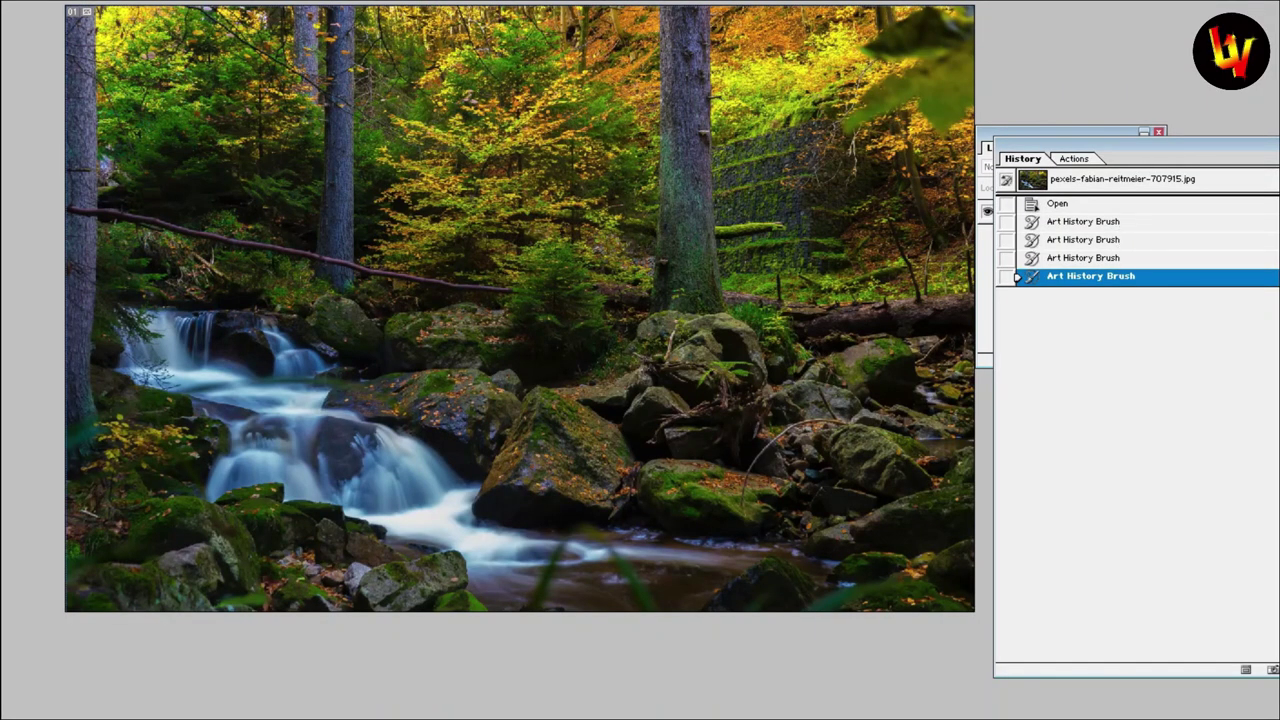
{"action": "left_click", "coordinate": [726, 263]}
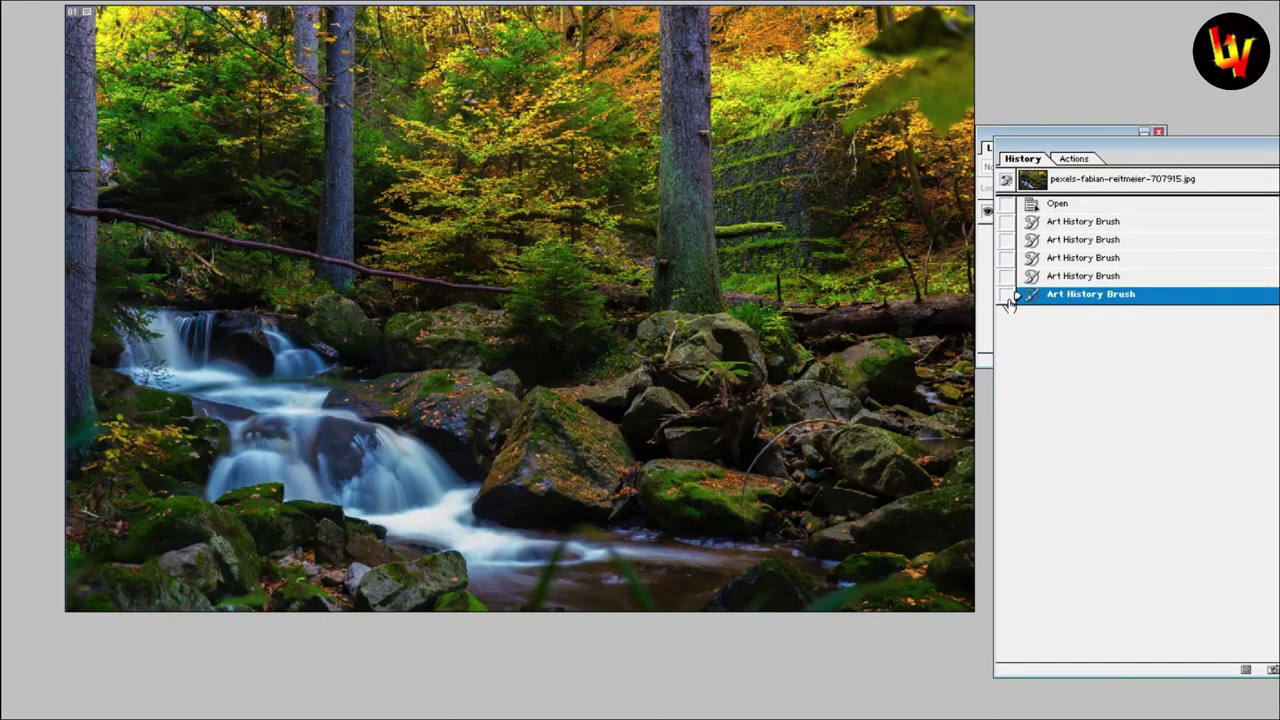
{"action": "left_click_drag", "start_coordinate": [523, 187], "coordinate": [375, 253]}
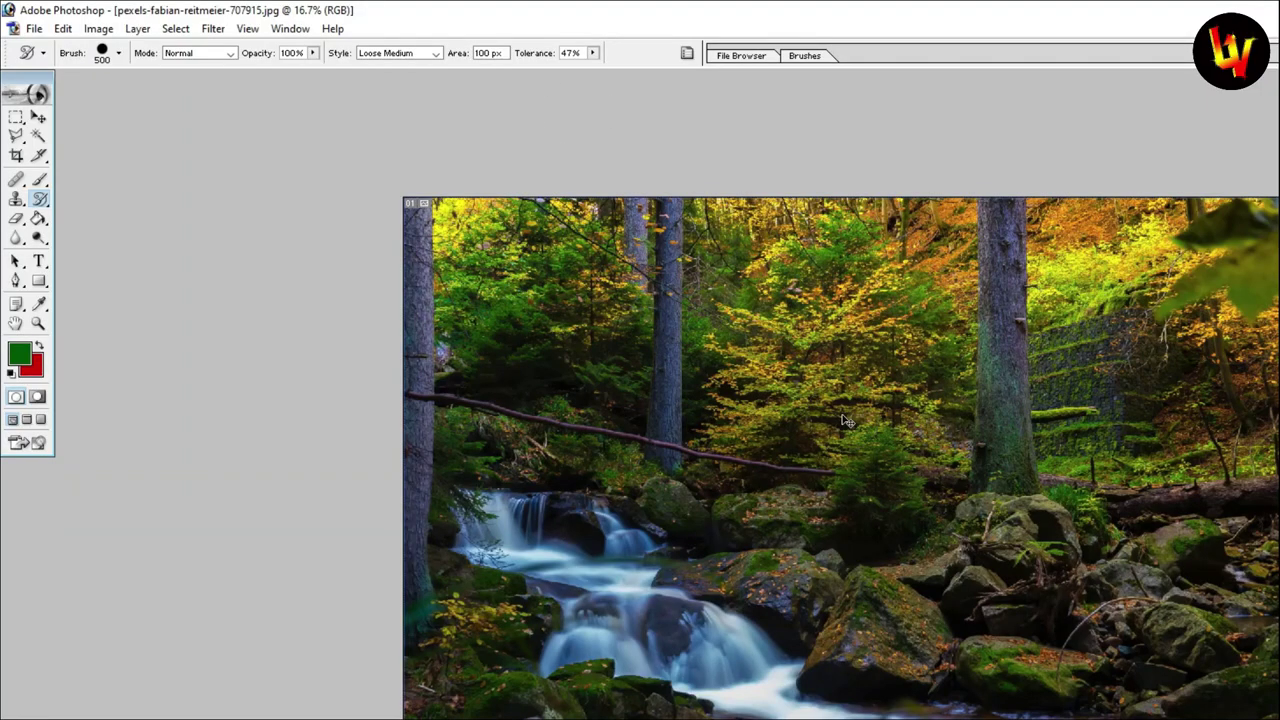
{"action": "key", "text": "ctrl+alt+z"}
- Test a stroke at 10% tolerance, undo it, and set tolerance back to 0%
{"action": "left_click_drag", "start_coordinate": [592, 54], "coordinate": [562, 72]}
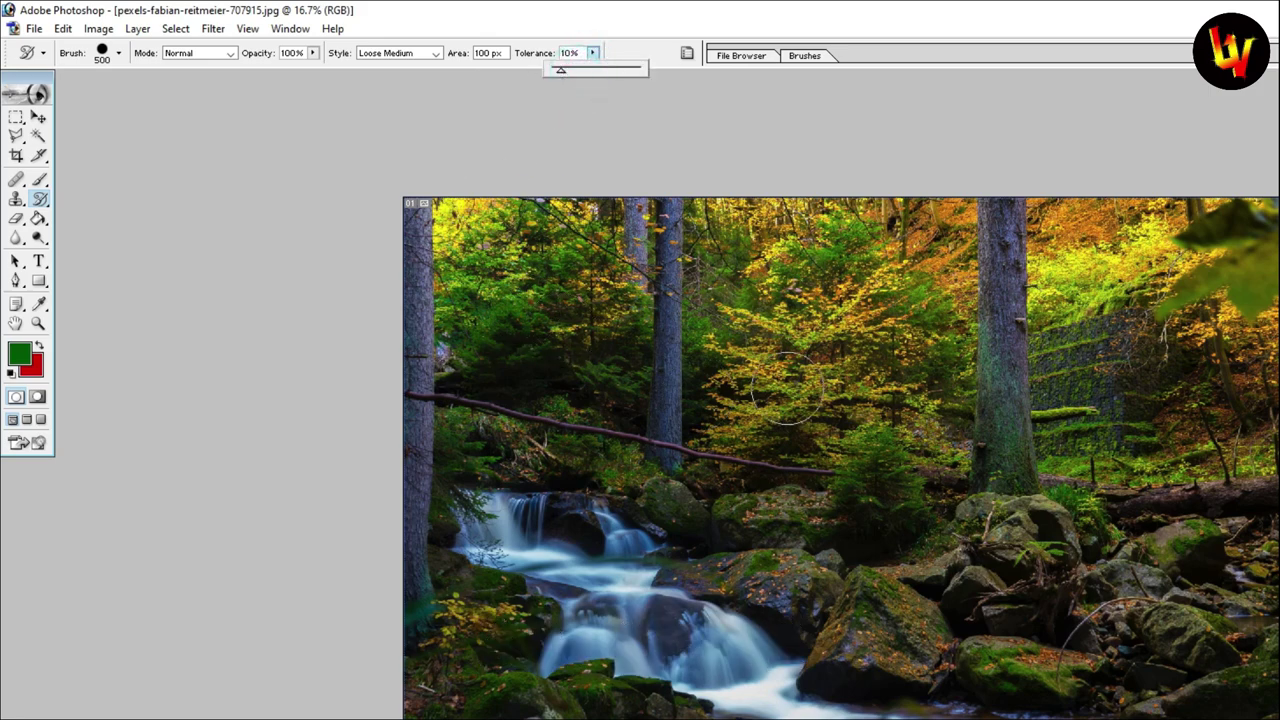
{"action": "left_click_drag", "start_coordinate": [788, 388], "coordinate": [977, 583]}
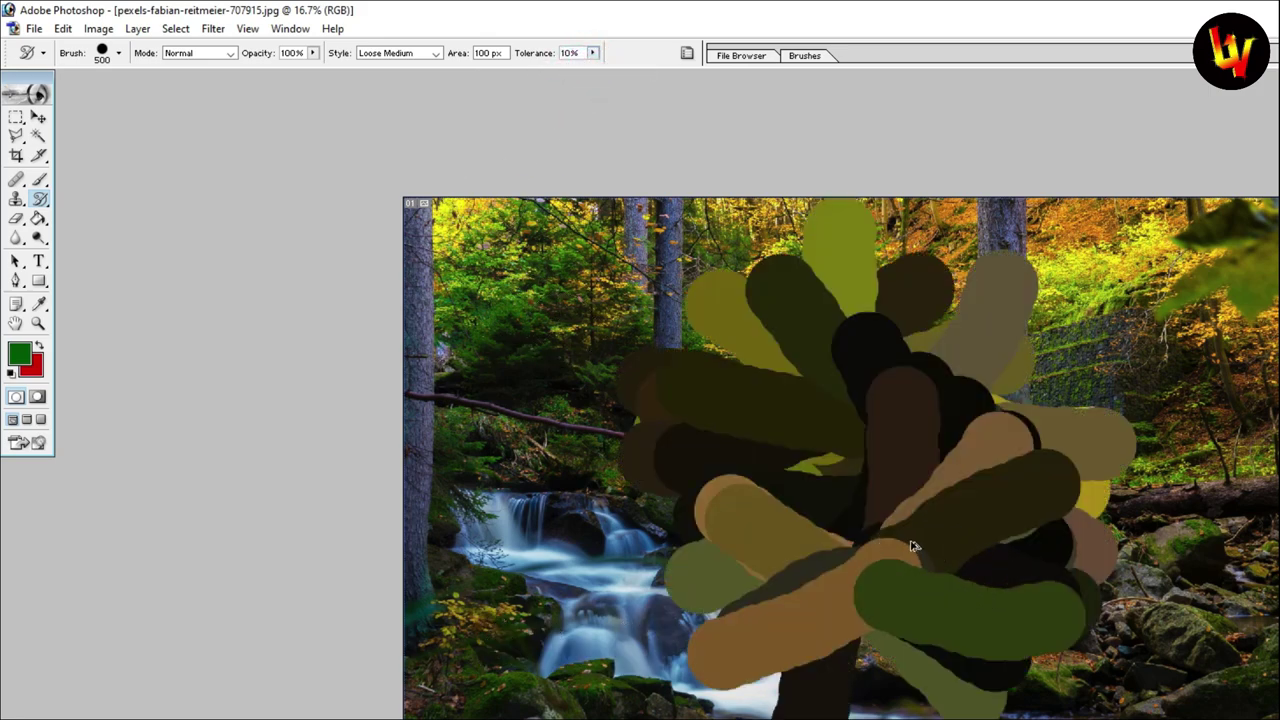
{"action": "key", "text": "ctrl+alt+z"}
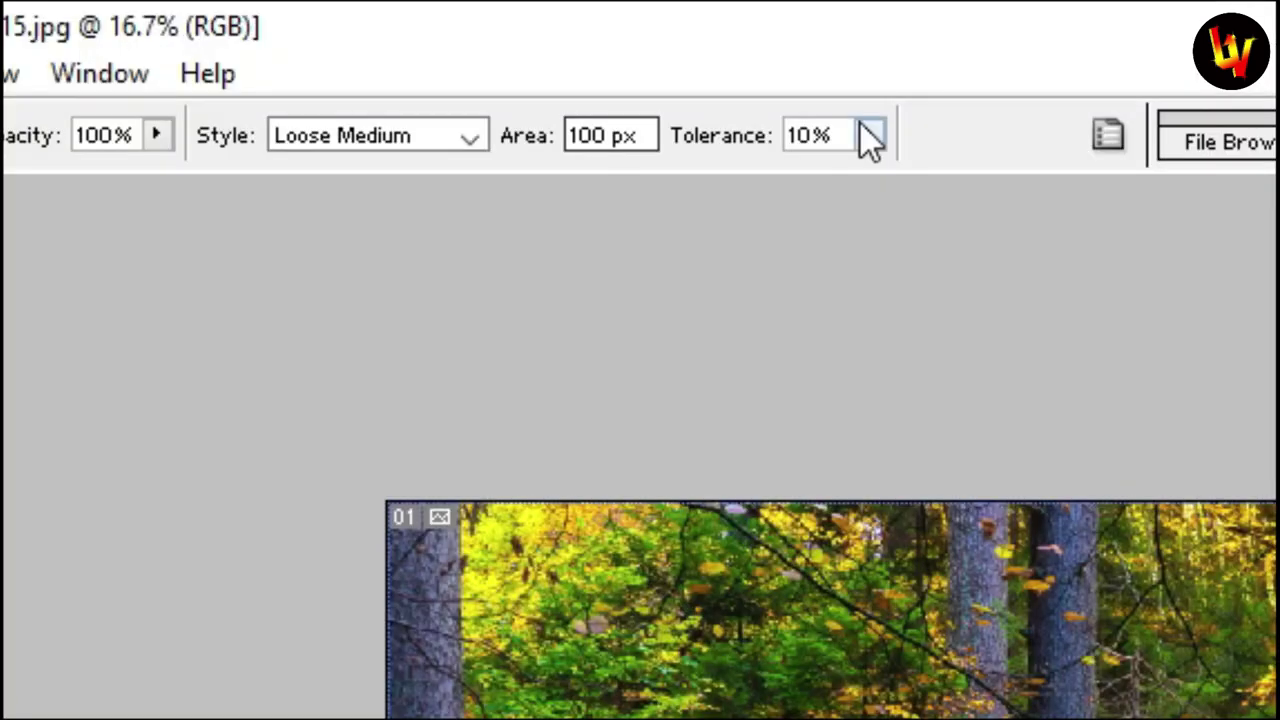
{"action": "left_click", "coordinate": [592, 53]}
{"action": "left_click_drag", "start_coordinate": [591, 75], "coordinate": [573, 74]}
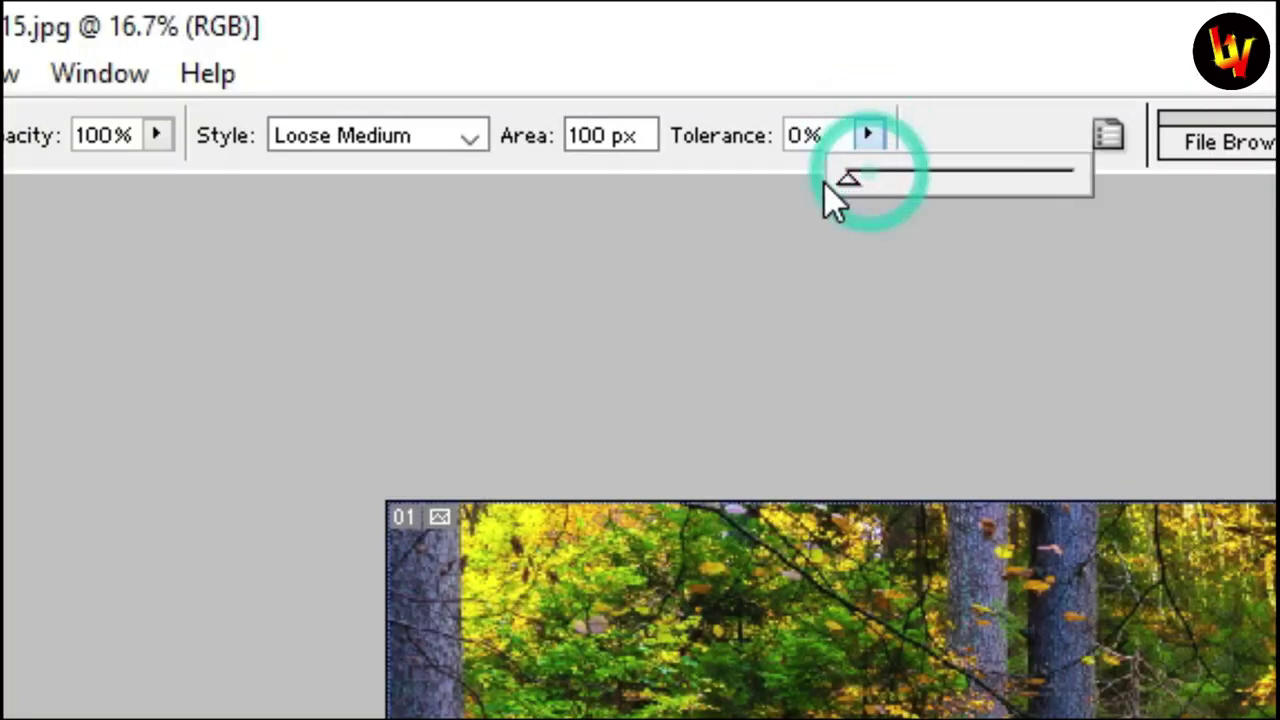
{"action": "left_click", "coordinate": [871, 297]}
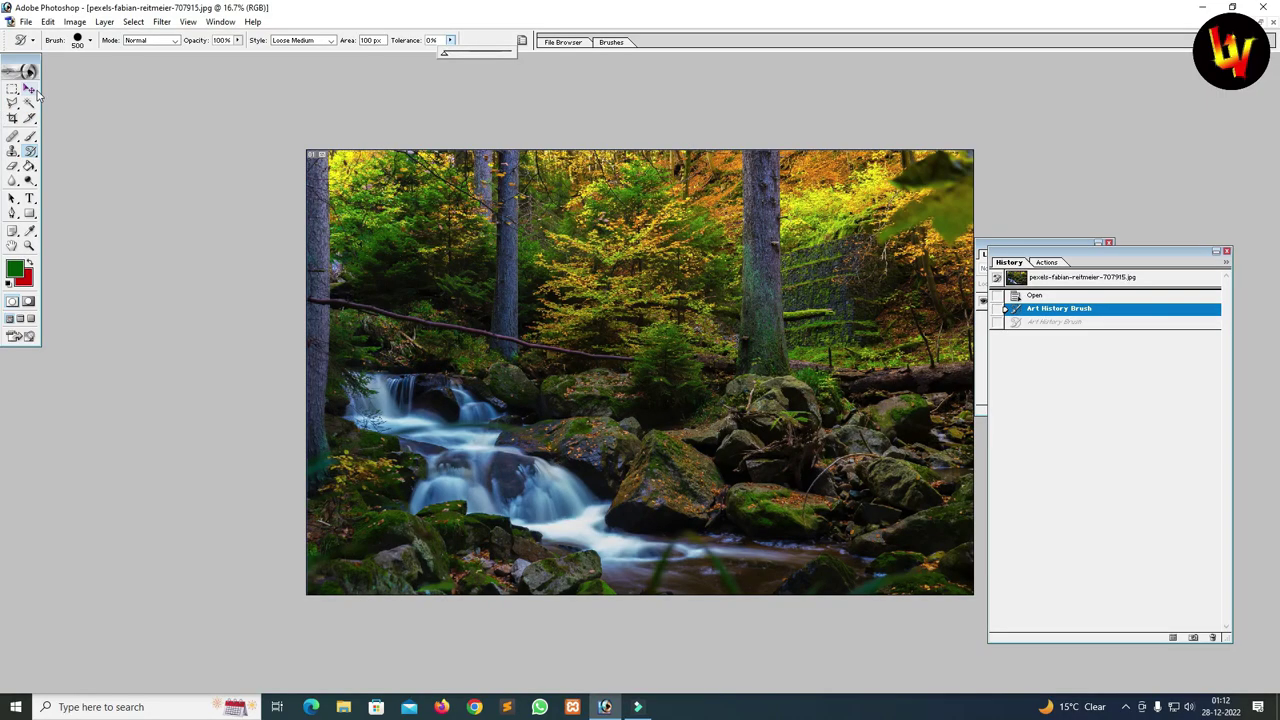
- Cycle through the Move and Brush tools and select the Pencil tool
{"action": "left_click", "coordinate": [30, 90]}
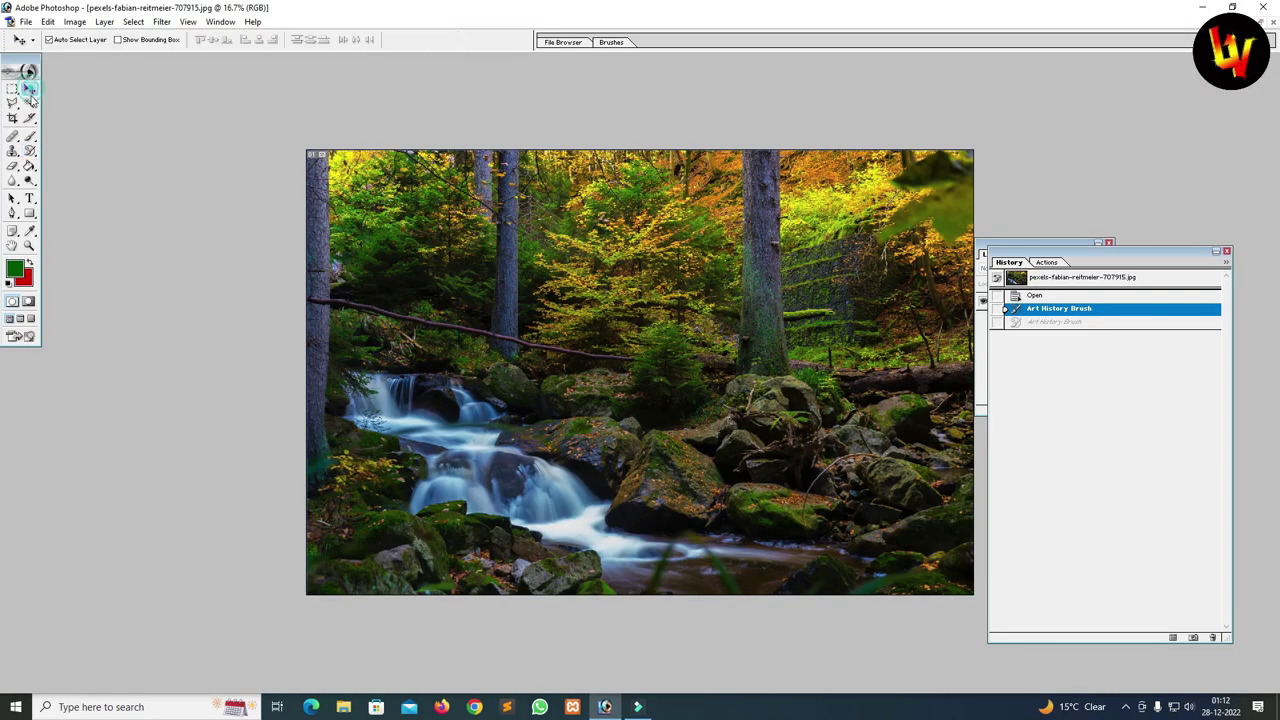
{"action": "left_click_drag", "start_coordinate": [30, 150], "coordinate": [80, 151]}
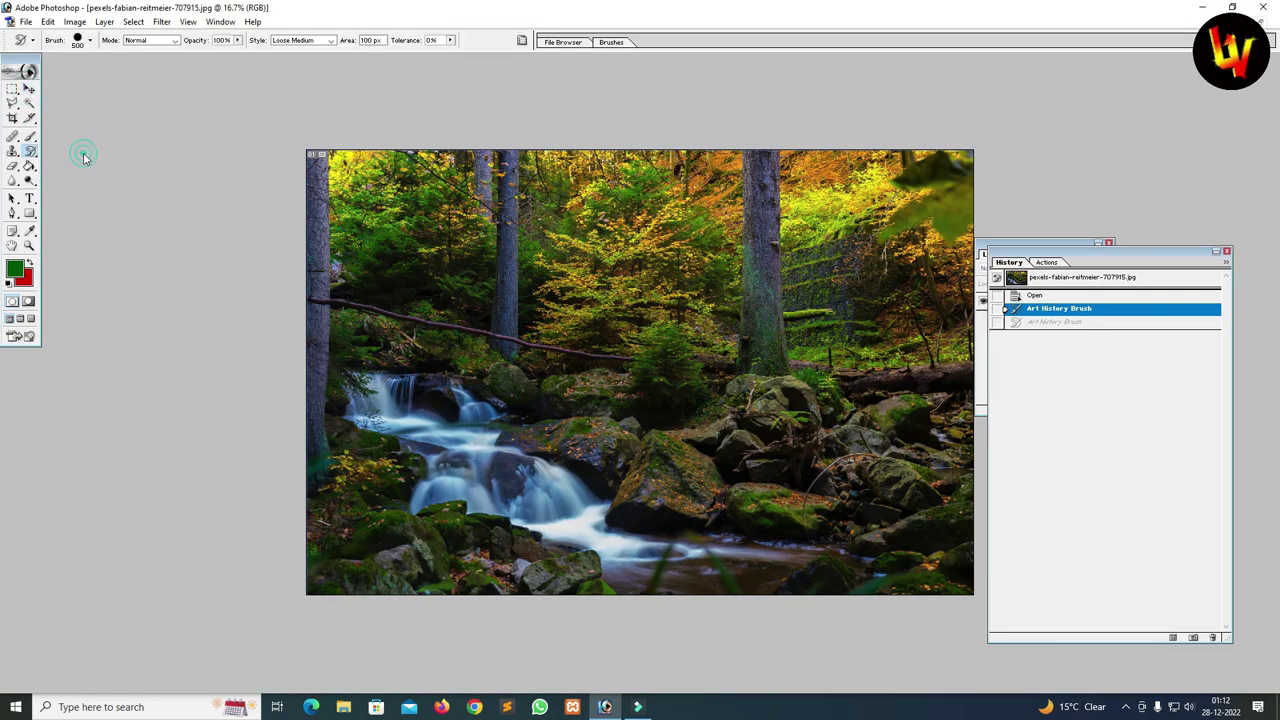
{"action": "left_click", "coordinate": [31, 139]}
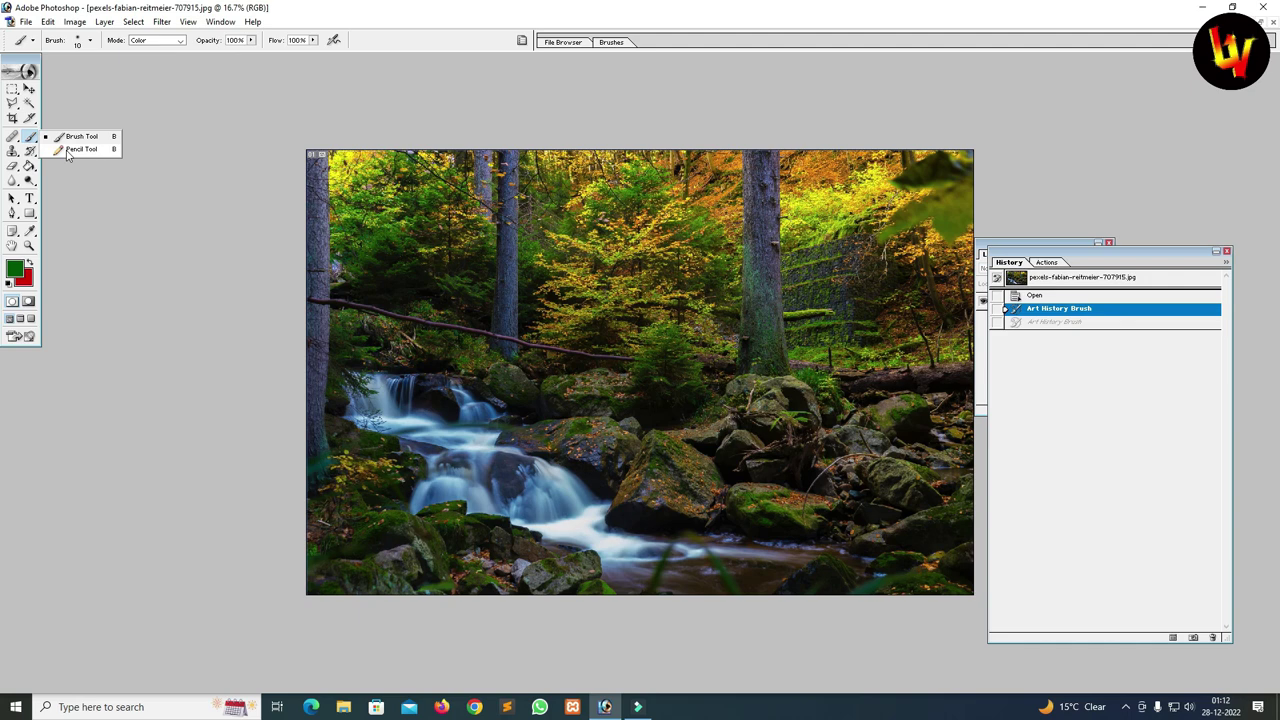
{"action": "left_click", "coordinate": [67, 150]}
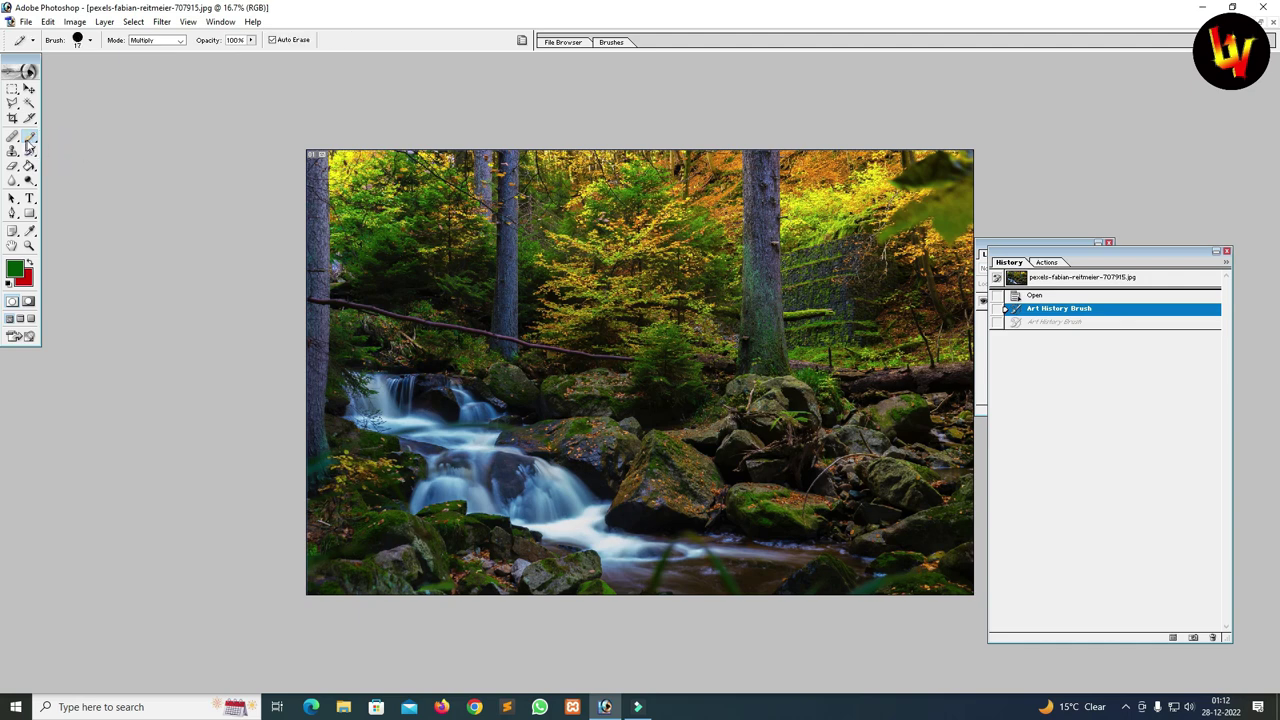